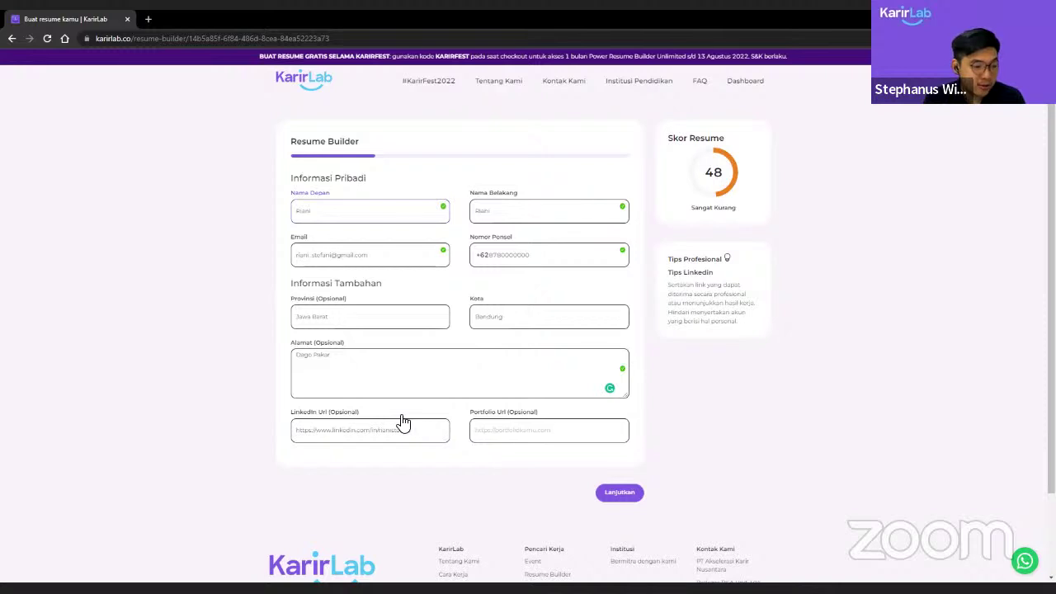
# Step: Continue to the work and organisation experience section and expand the Business Analyst Intern entry at ABC & COMPANY
pyautogui.click(621, 493)
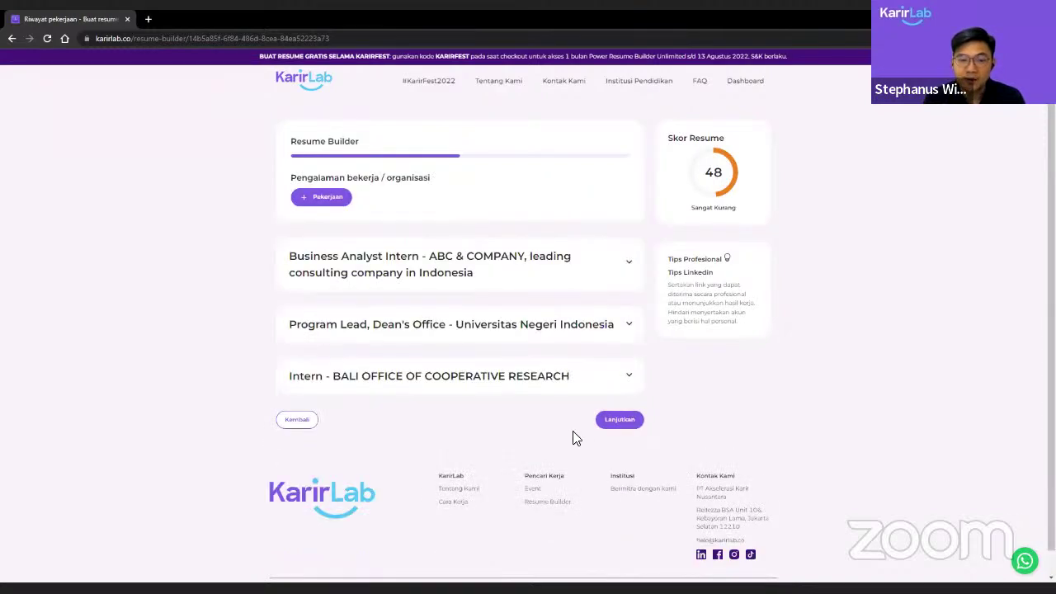
pyautogui.click(538, 288)
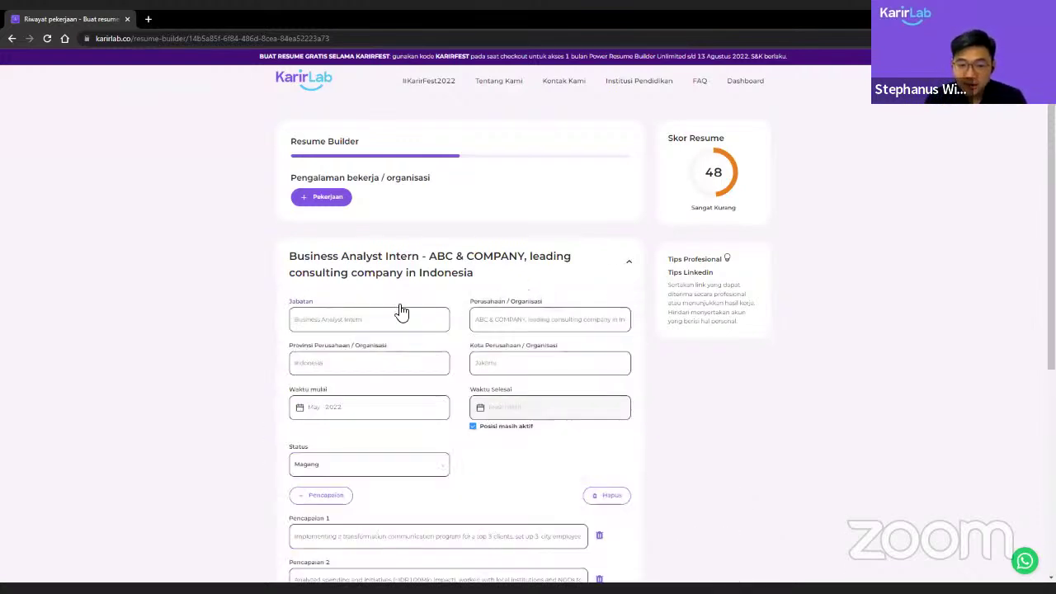
pyautogui.scroll(-1, 252, 320)
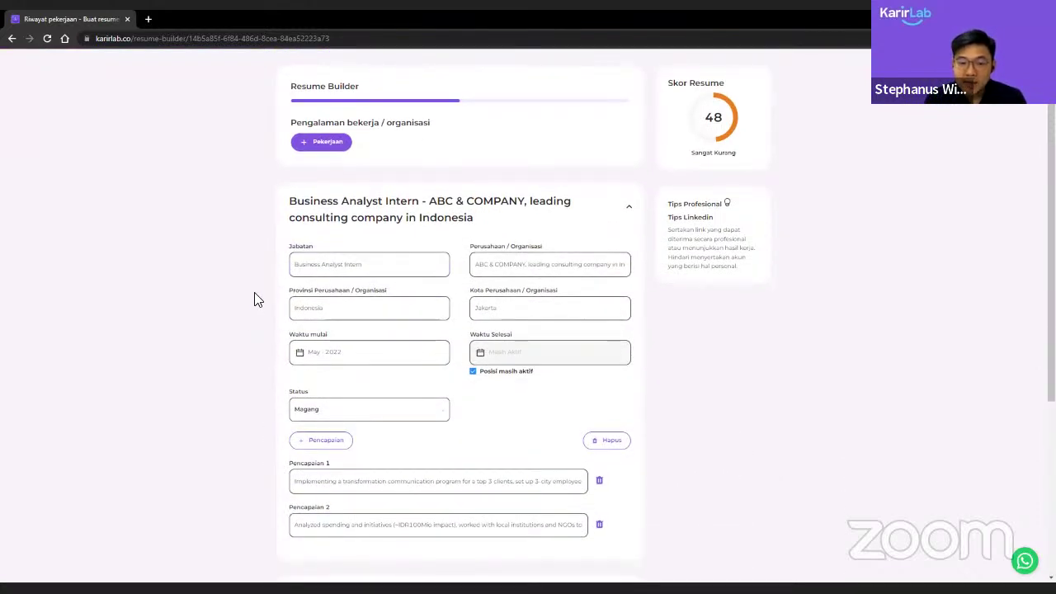
pyautogui.scroll(-1, 254, 301)
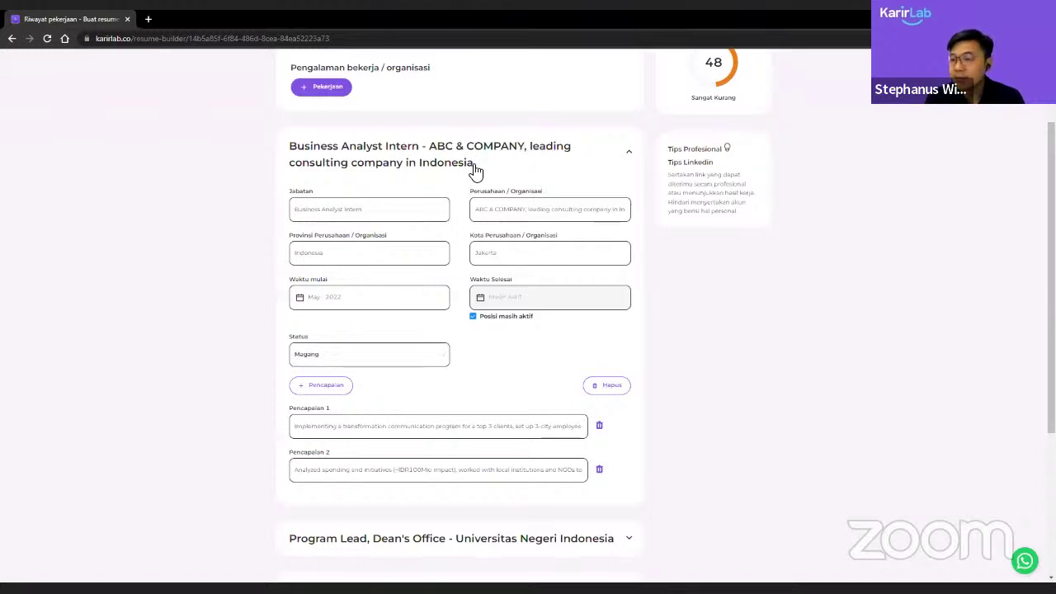
# Step: Examine the job title, company and province fields of the Business Analyst Intern entry, including the professional tip for each
pyautogui.click(443, 214)
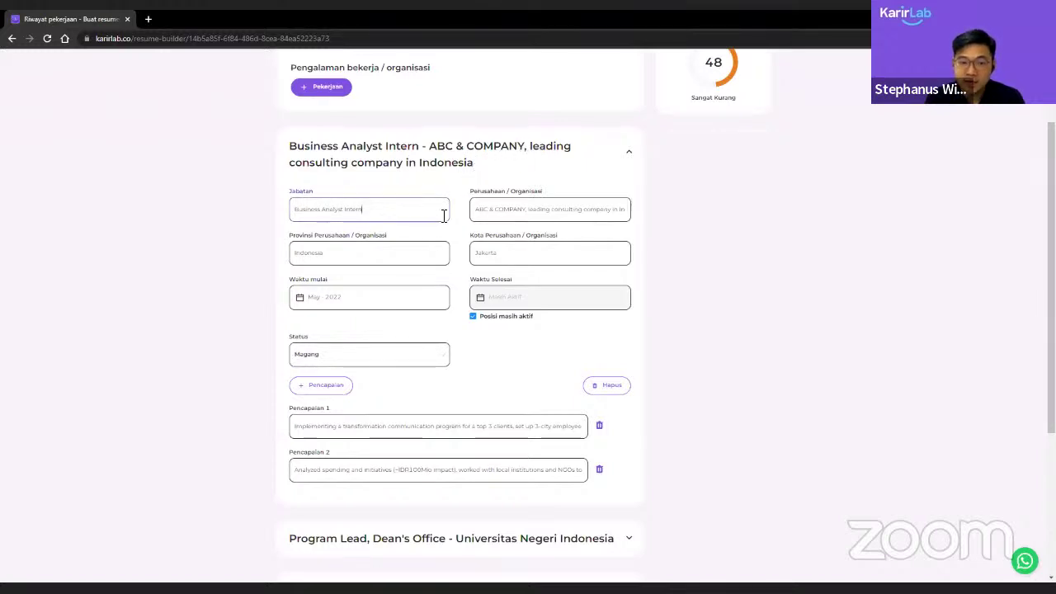
pyautogui.click(518, 209)
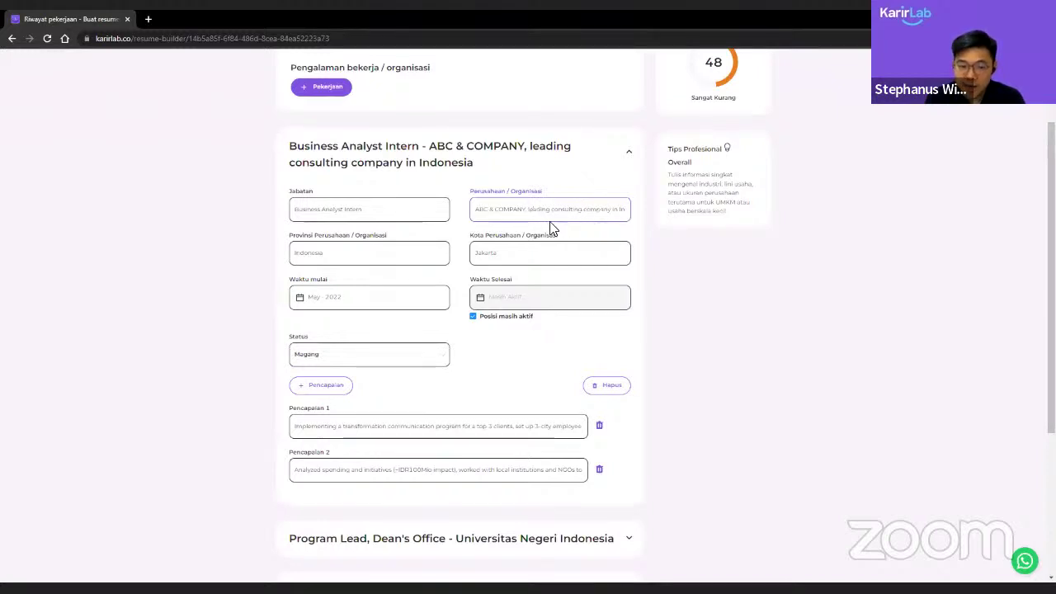
pyautogui.click(436, 256)
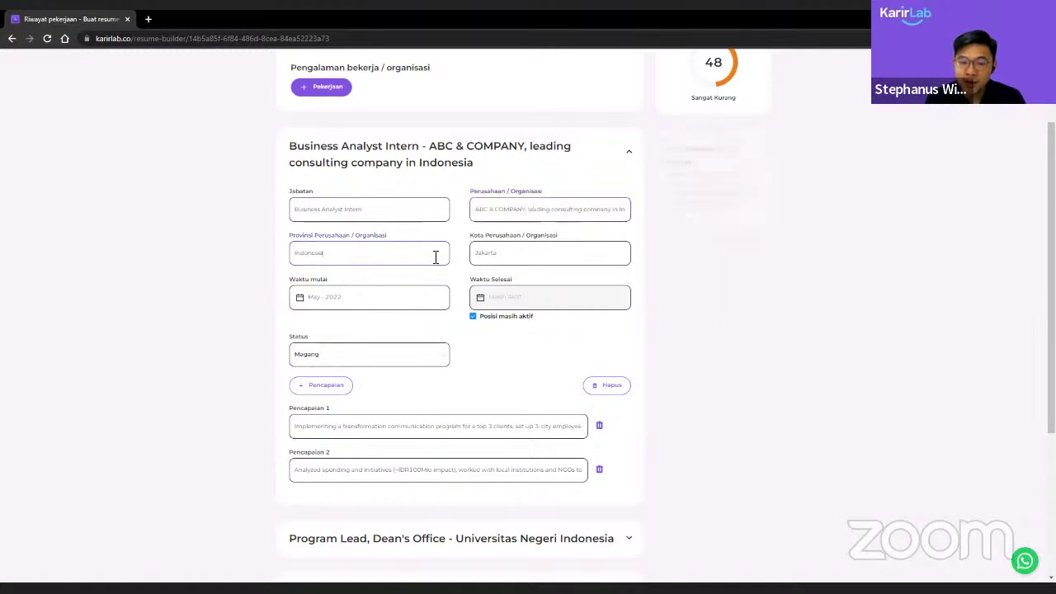
pyautogui.scroll(-1, 231, 266)
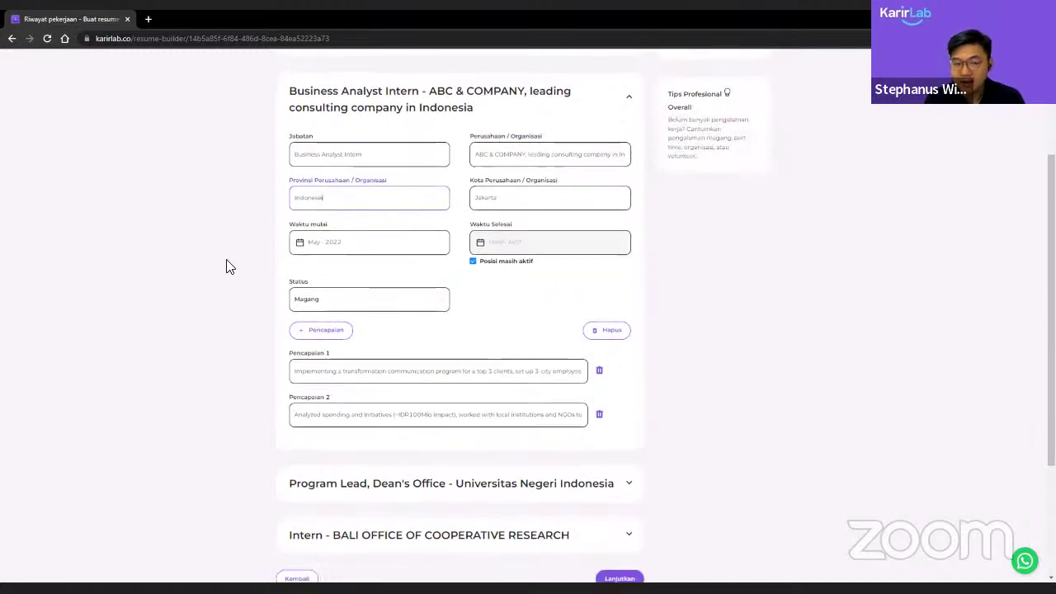
pyautogui.scroll(1, 230, 267)
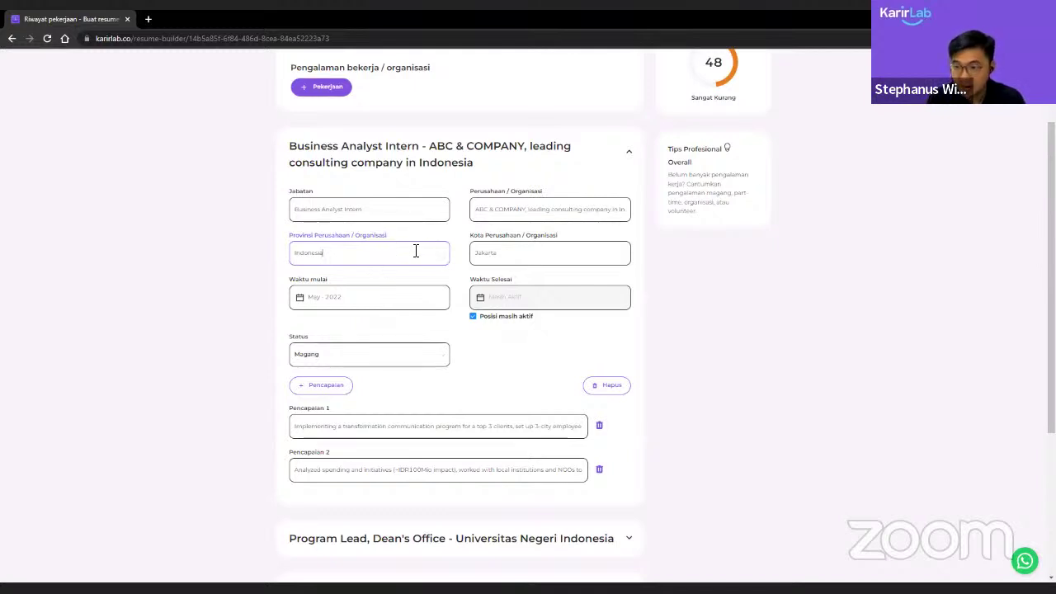
# Step: View the start date calendar and the employment status options of the Business Analyst Intern entry without changing them
pyautogui.click(396, 295)
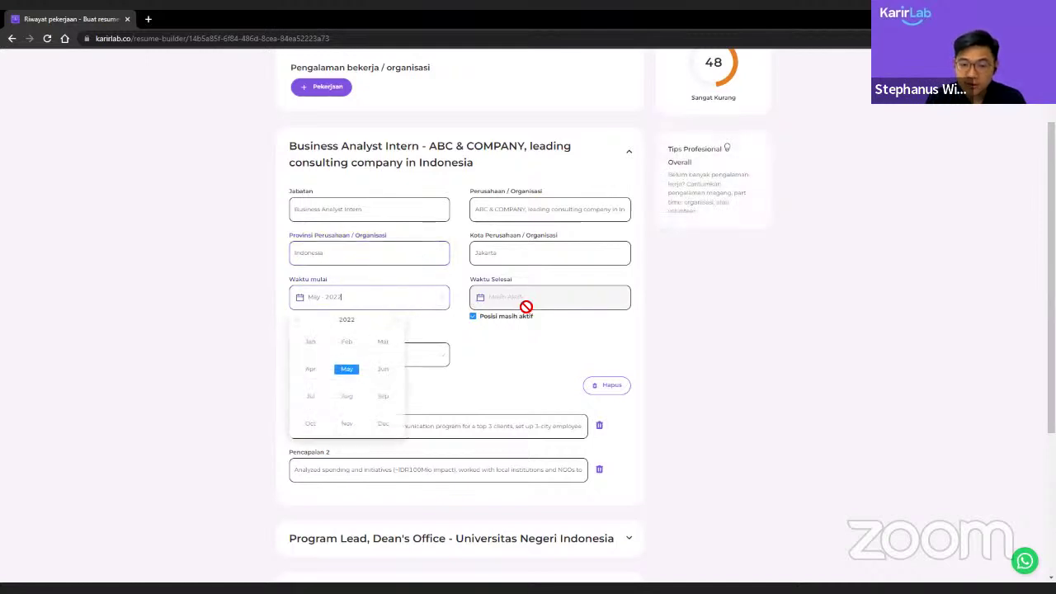
pyautogui.click(610, 346)
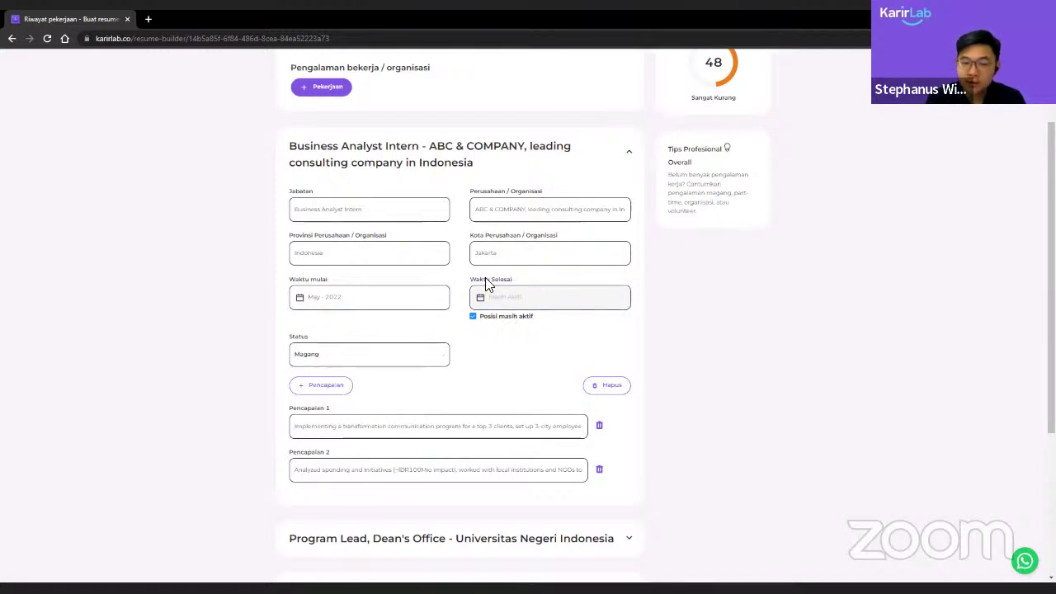
pyautogui.click(427, 363)
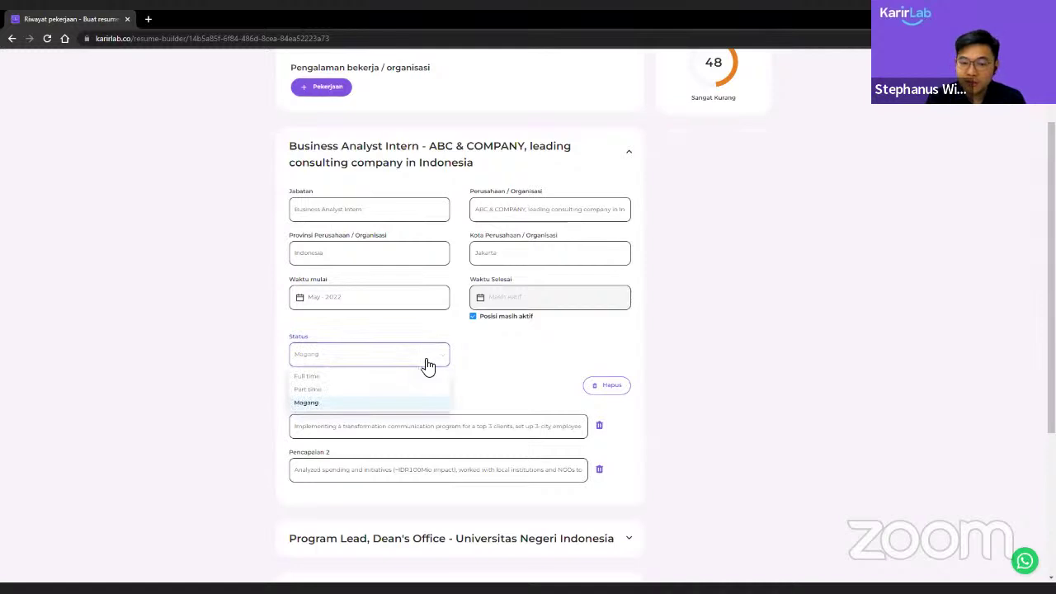
pyautogui.click(615, 402)
# Step: Bring up the professional tips for the Pencapaian 1 achievement and read through them
pyautogui.scroll(-1, 391, 294)
pyautogui.scroll(-1, 391, 295)
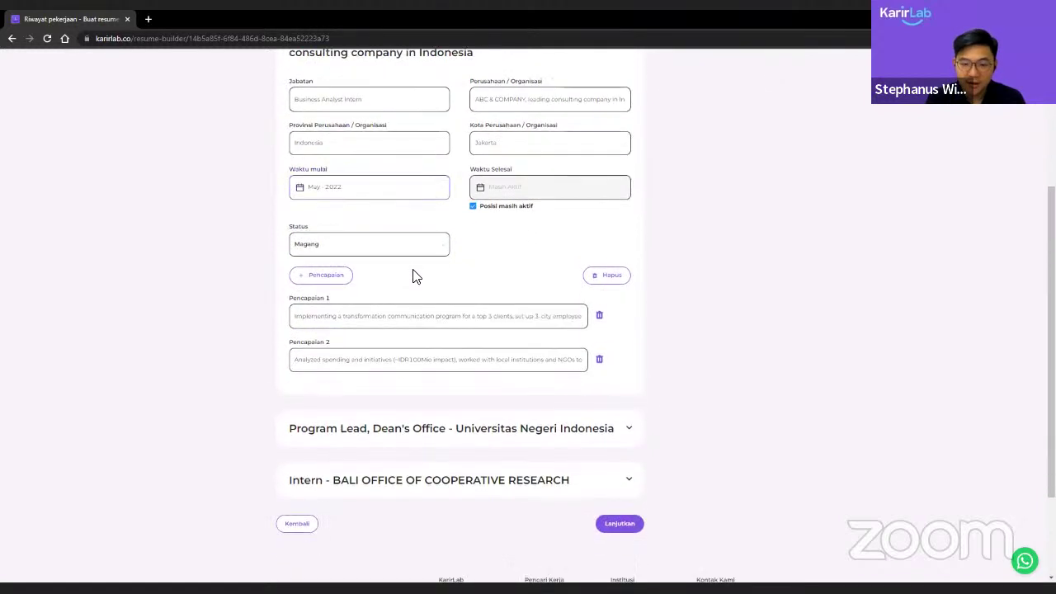
pyautogui.click(387, 316)
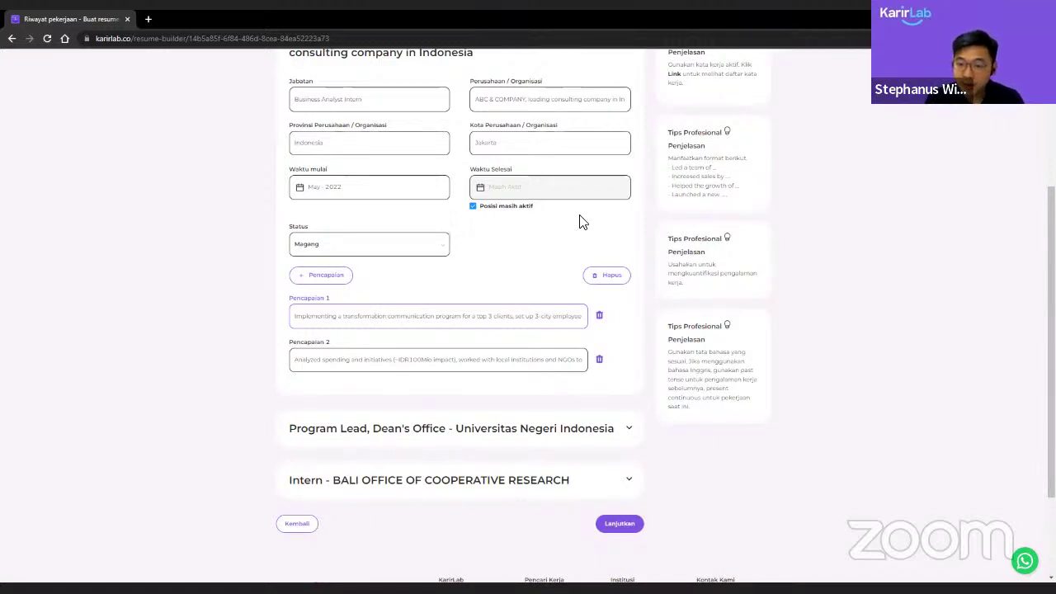
pyautogui.scroll(1, 709, 215)
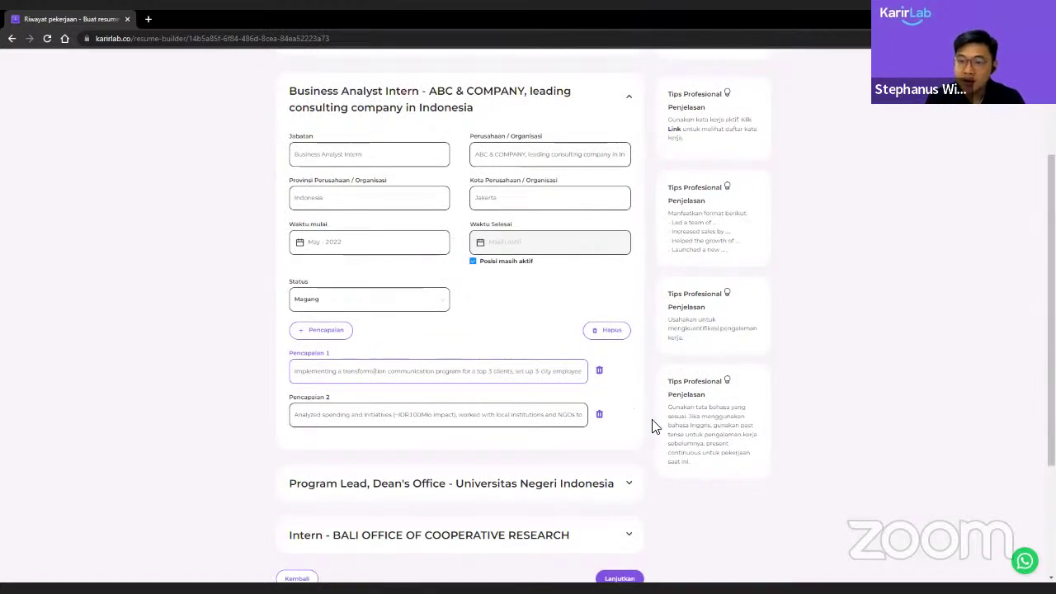
pyautogui.scroll(-1, 636, 418)
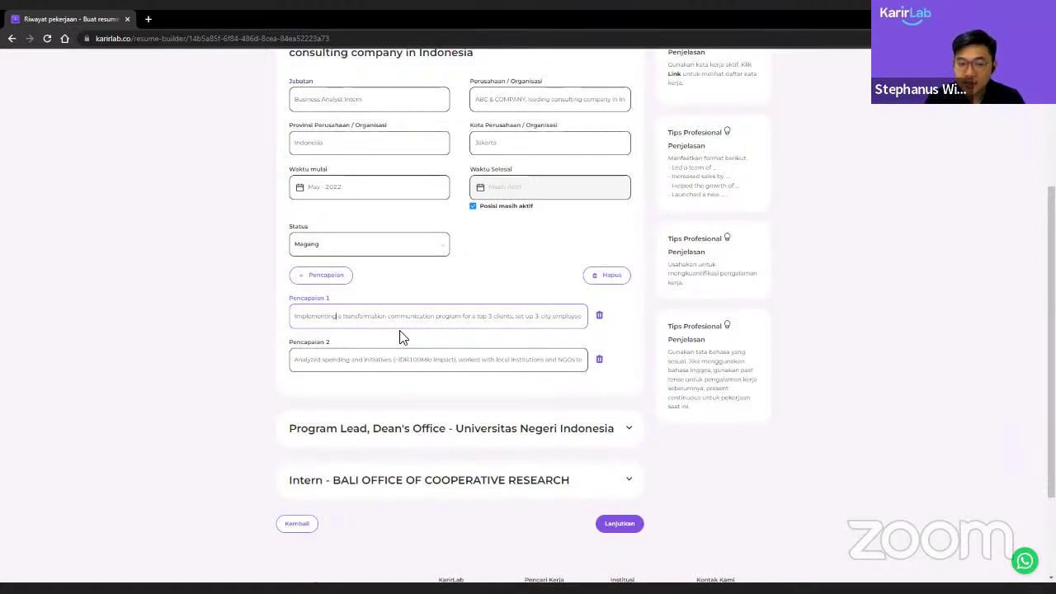
# Step: Highlight and compare the opening verbs "Implementing" and "Analyzed" of the two achievements
pyautogui.moveTo(336, 316); pyautogui.dragTo(295, 322)
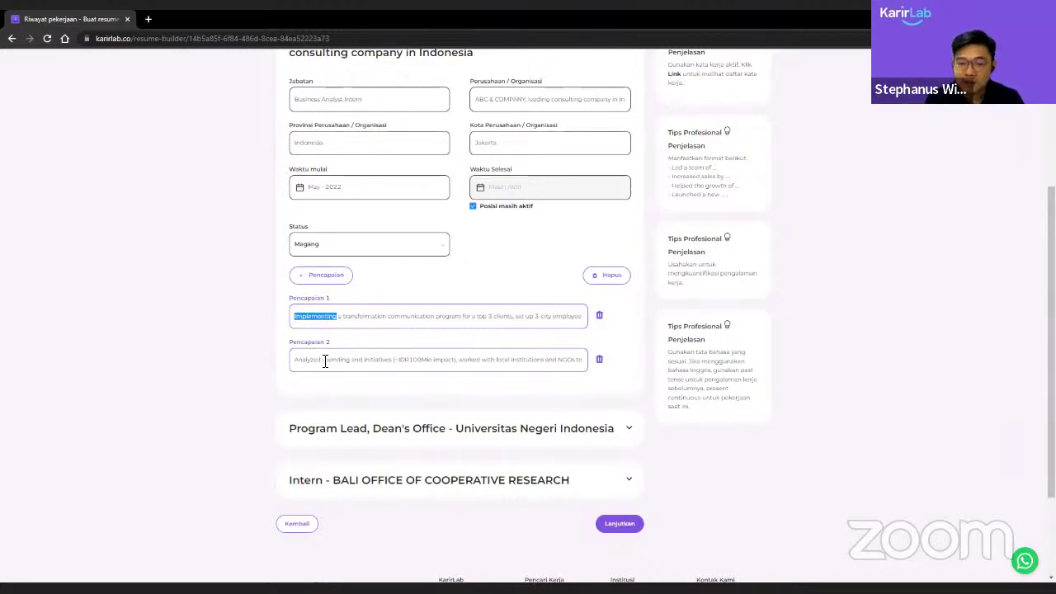
pyautogui.moveTo(324, 361); pyautogui.dragTo(294, 365)
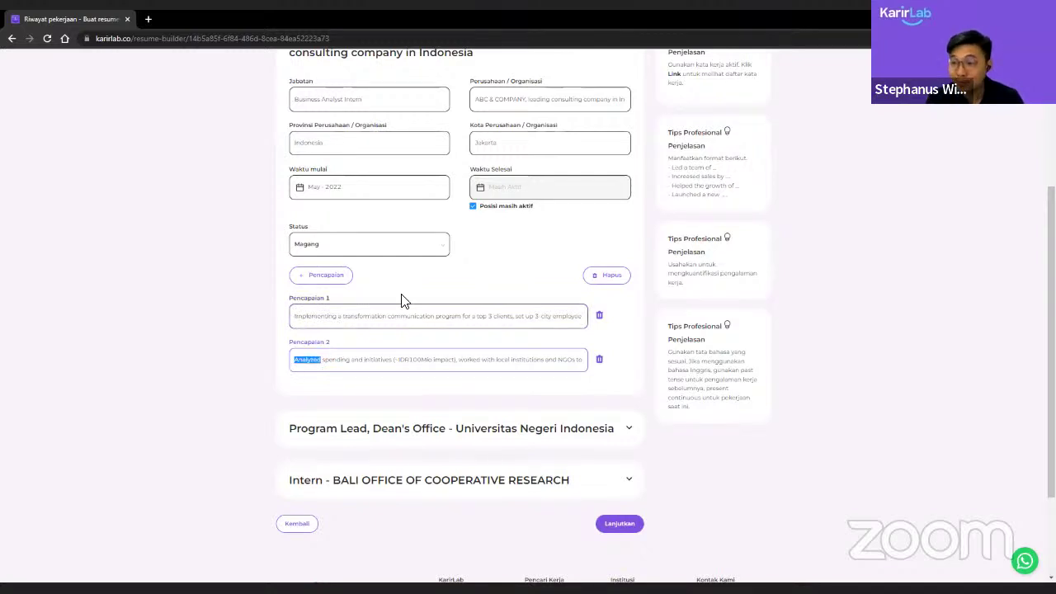
pyautogui.click(337, 318)
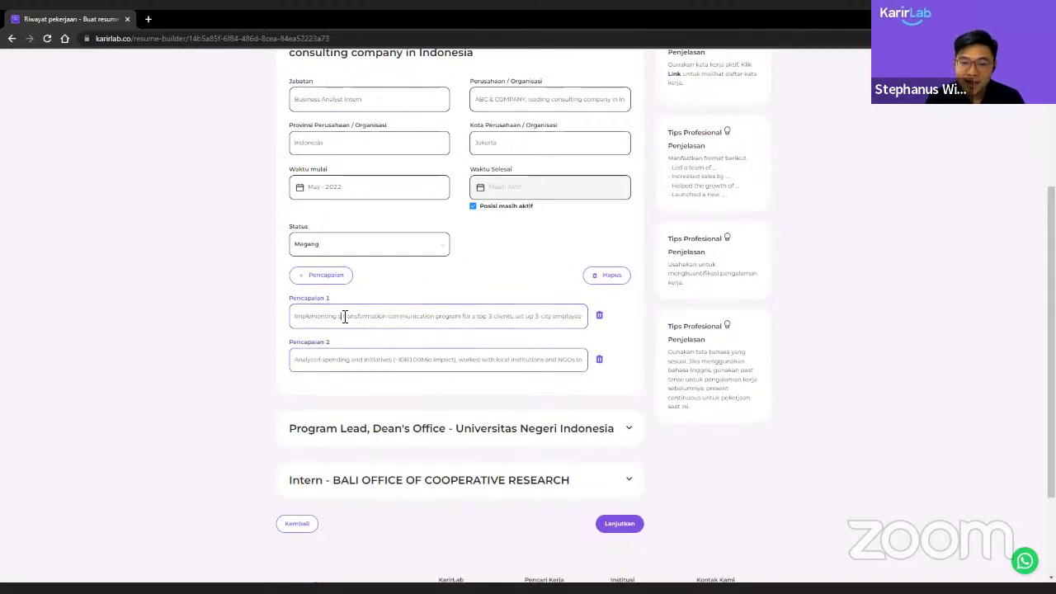
pyautogui.scroll(1, 437, 262)
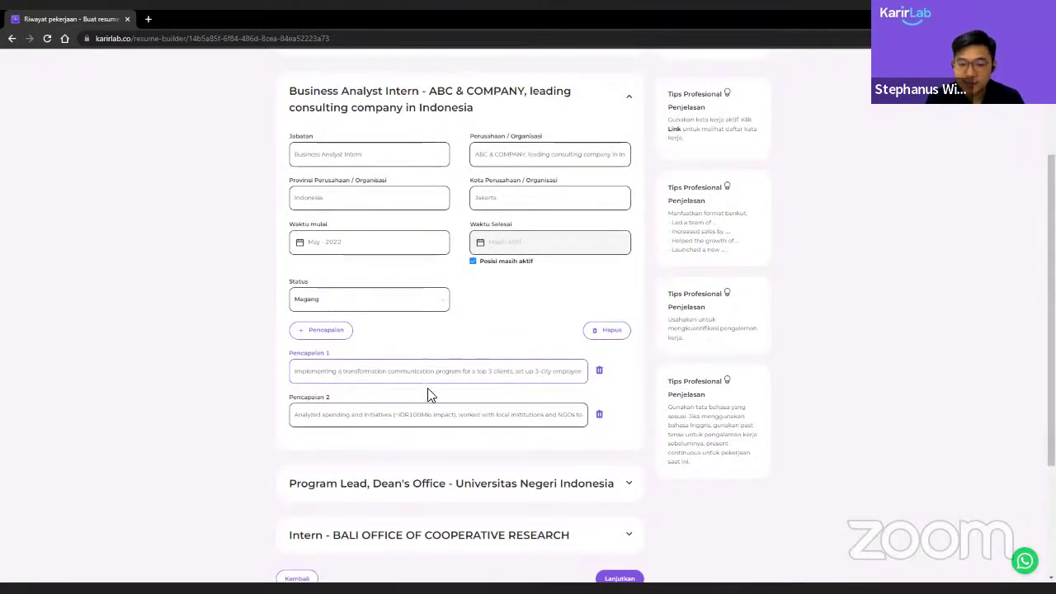
pyautogui.scroll(-1, 379, 363)
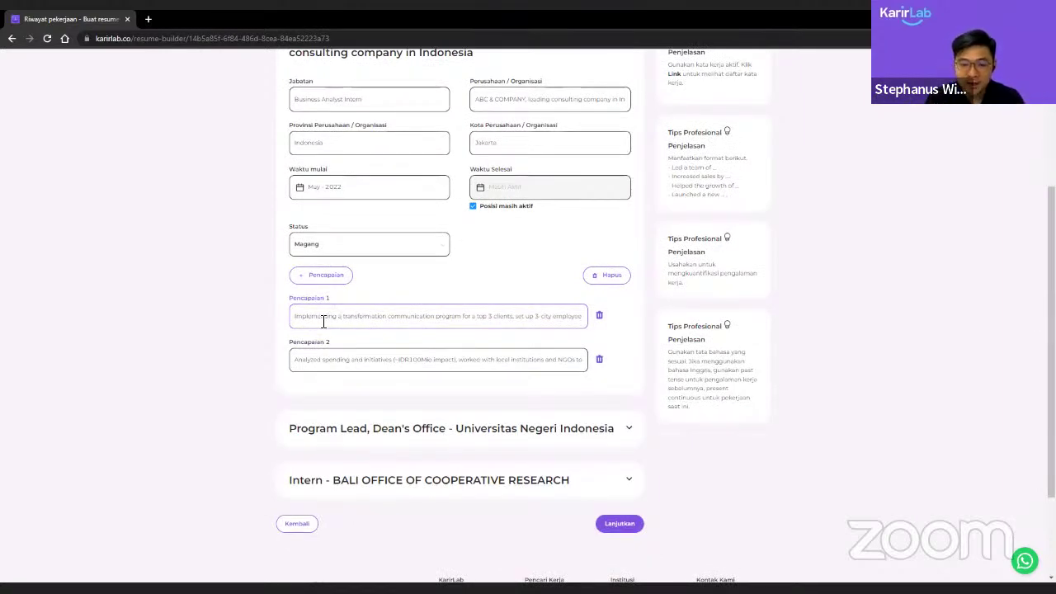
# Step: Read the Pencapaian 1 achievement text from its opening verb through to the end of the sentence
pyautogui.moveTo(293, 318); pyautogui.dragTo(531, 318)
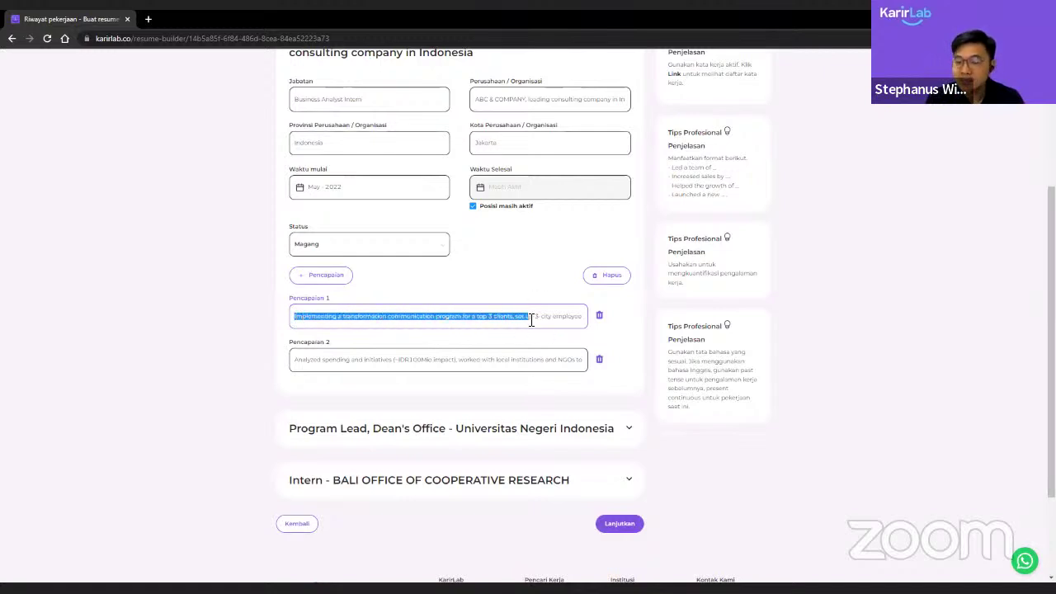
pyautogui.click(525, 320)
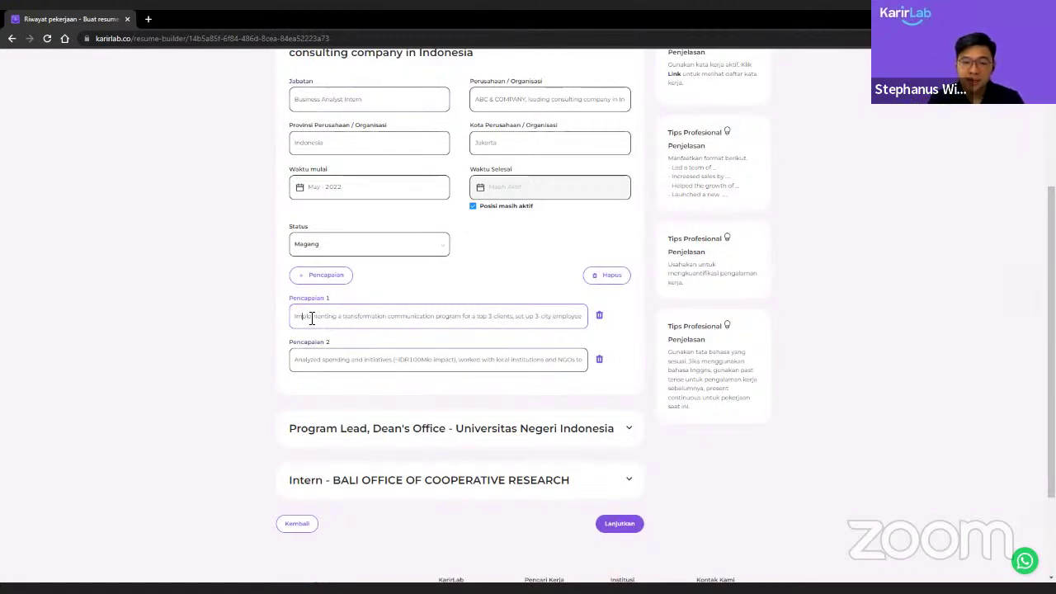
pyautogui.moveTo(295, 316); pyautogui.dragTo(340, 320)
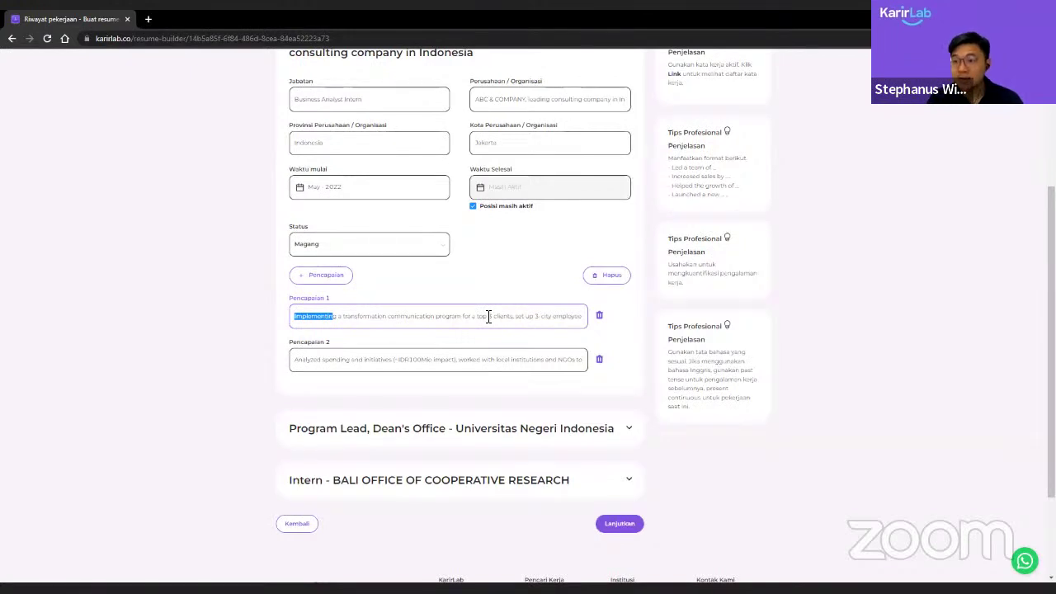
pyautogui.press('Right')
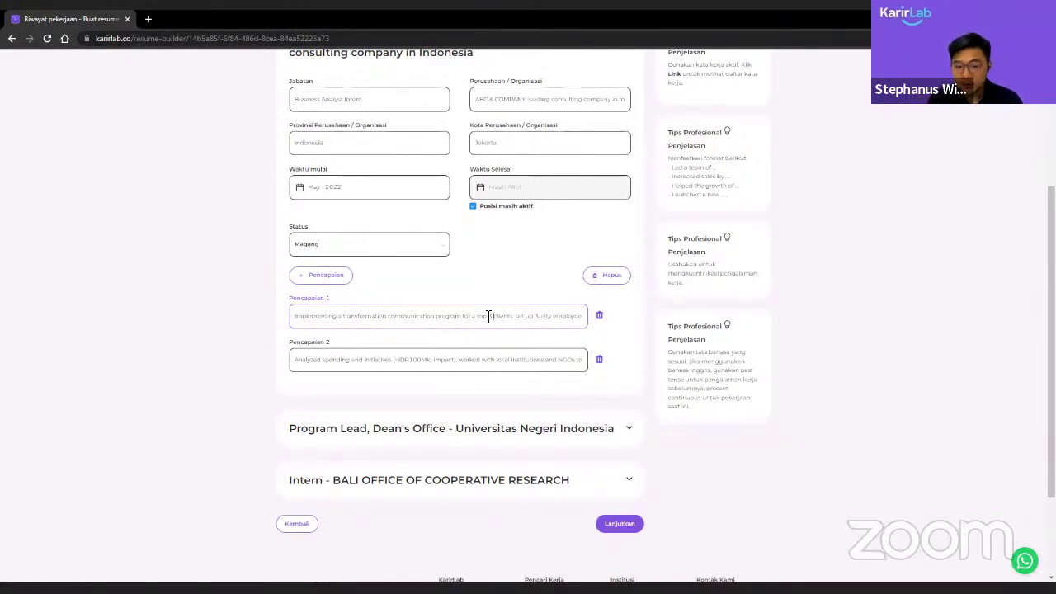
pyautogui.press('Right')
pyautogui.press('Right')
pyautogui.press('Right')
pyautogui.press('Right')
pyautogui.press('Right')
pyautogui.press('Right')
pyautogui.press('Right')
pyautogui.press('Right')
pyautogui.press('Right')
pyautogui.press('Right')
pyautogui.press('Right')
pyautogui.press('Right')
pyautogui.press('Right')
pyautogui.press('Right')
pyautogui.press('Right')
pyautogui.press('Right')
pyautogui.press('Right')
pyautogui.press('Right')
pyautogui.press('Right')
pyautogui.press('Right')
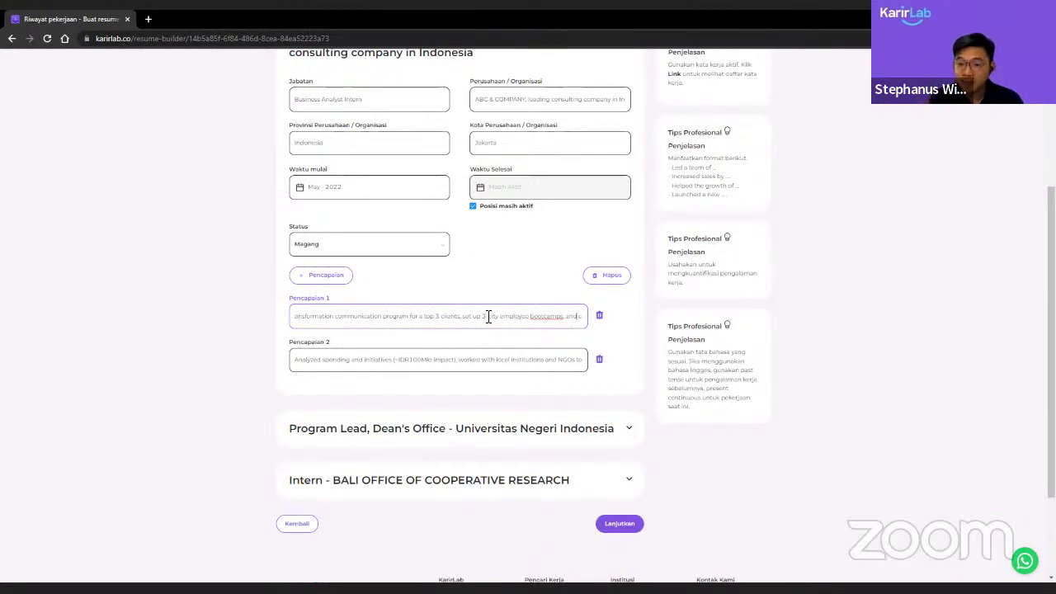
pyautogui.press('Right')
pyautogui.press('Right')
pyautogui.press('Right')
pyautogui.press('Right')
pyautogui.press('Right')
pyautogui.press('Right')
pyautogui.press('Right')
pyautogui.press('Right')
pyautogui.press('Right')
pyautogui.press('Right')
pyautogui.press('Right')
pyautogui.press('Right')
pyautogui.press('Right')
pyautogui.press('Right')
pyautogui.press('Right')
pyautogui.press('Right')
pyautogui.press('Right')
pyautogui.press('Right')
pyautogui.press('Right')
pyautogui.press('Right')
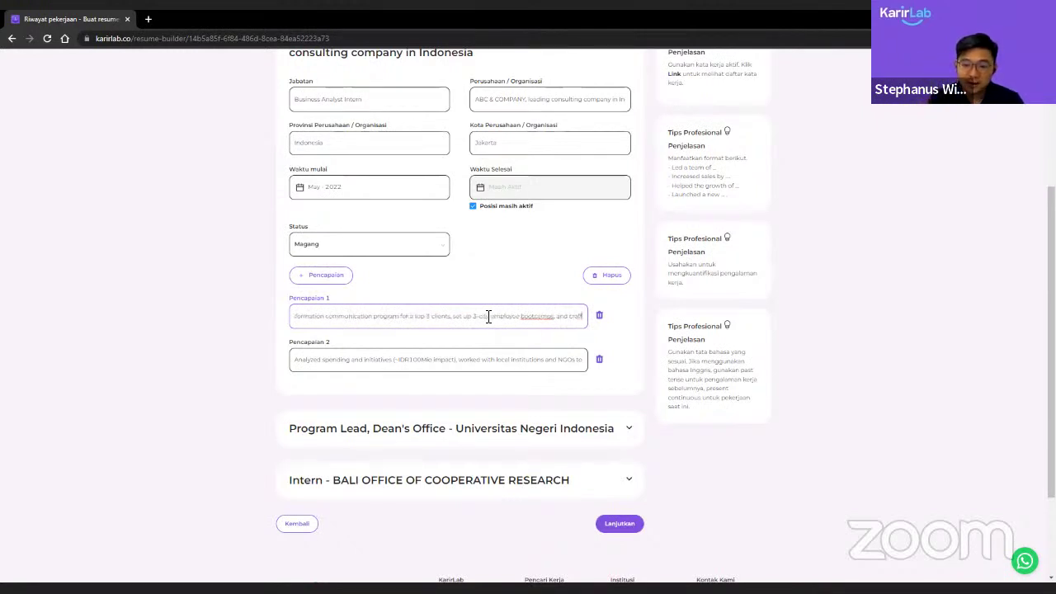
pyautogui.press('Right')
pyautogui.press('Right')
pyautogui.press('Right')
pyautogui.press('Right')
pyautogui.press('Right')
pyautogui.press('Right')
pyautogui.press('Right')
pyautogui.press('Right')
pyautogui.press('Right')
pyautogui.press('Right')
pyautogui.press('Right')
pyautogui.press('Right')
pyautogui.press('Right')
pyautogui.press('Right')
pyautogui.press('Right')
pyautogui.press('Right')
pyautogui.press('Right')
pyautogui.press('Right')
pyautogui.press('Right')
pyautogui.press('Right')
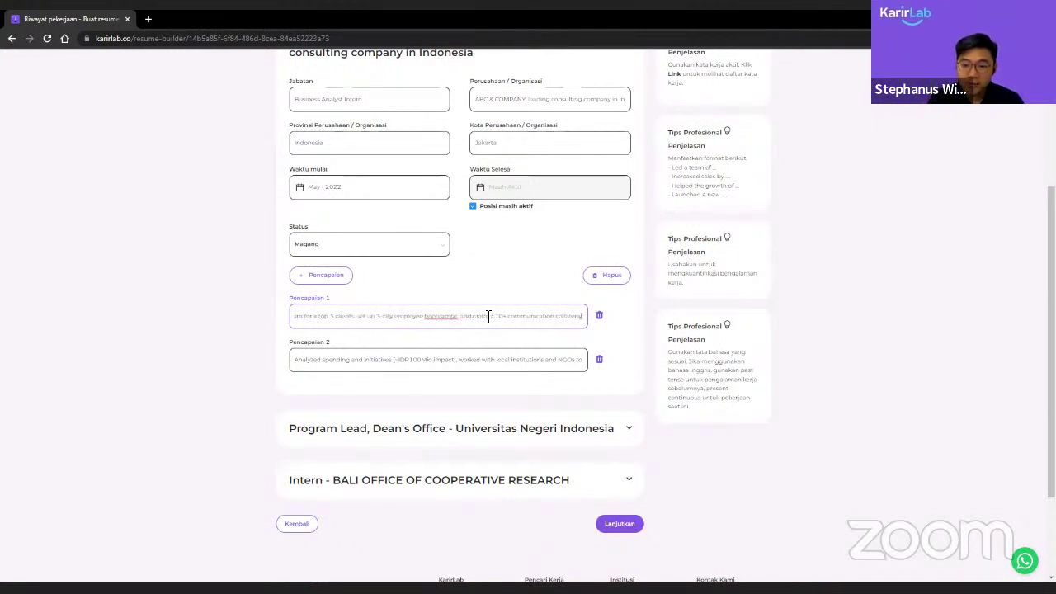
pyautogui.press('Right')
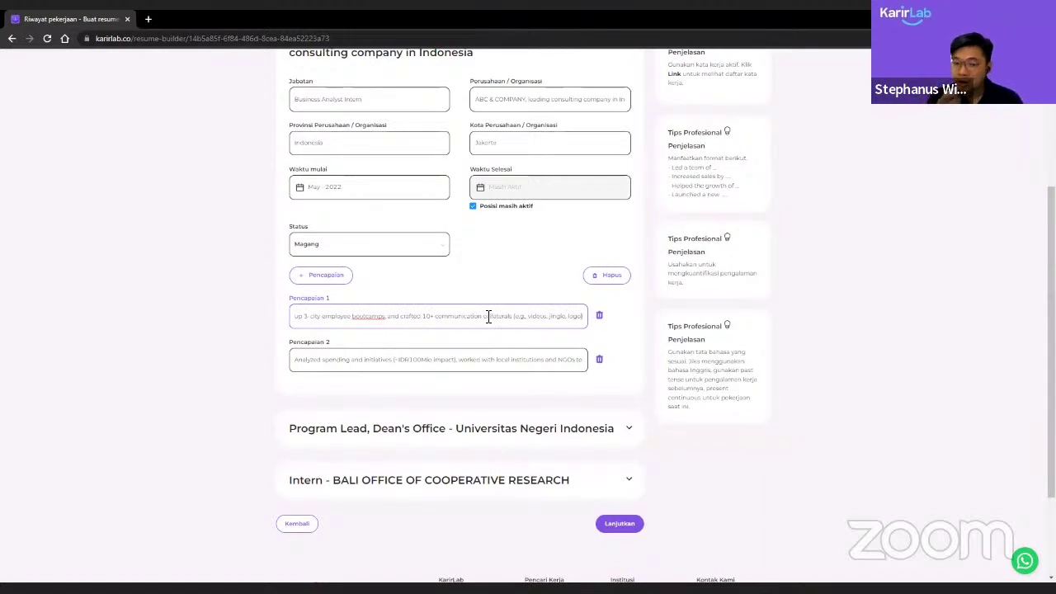
# Step: Remove the quantity before "communication collaterals" in the Pencapaian 1 text and re-enter it as "10+"
pyautogui.doubleClick(428, 318)
pyautogui.moveTo(428, 317); pyautogui.dragTo(438, 318)
pyautogui.press('BackSpace')
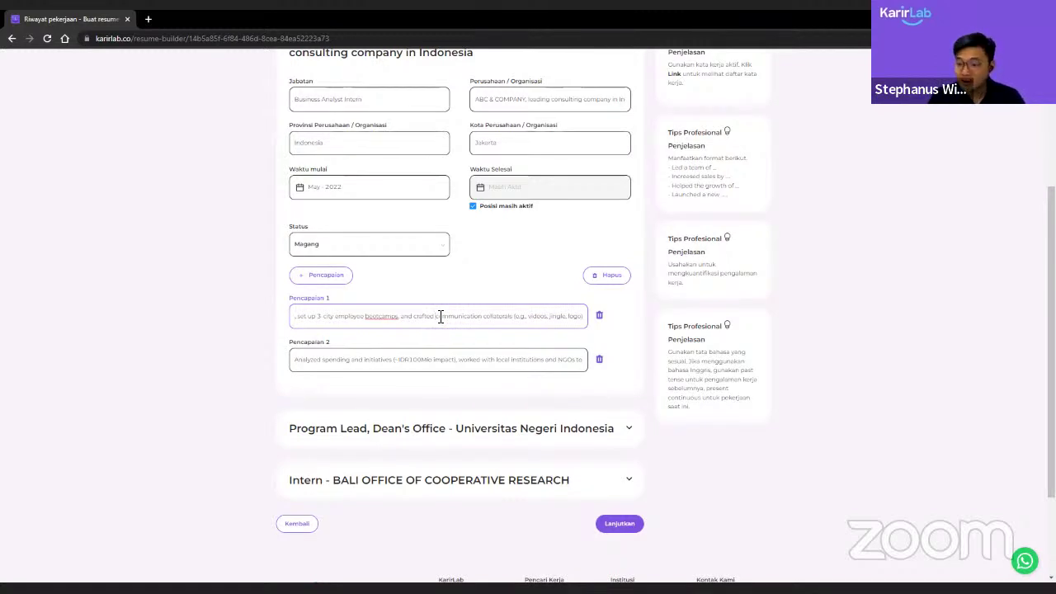
pyautogui.write('10 ')
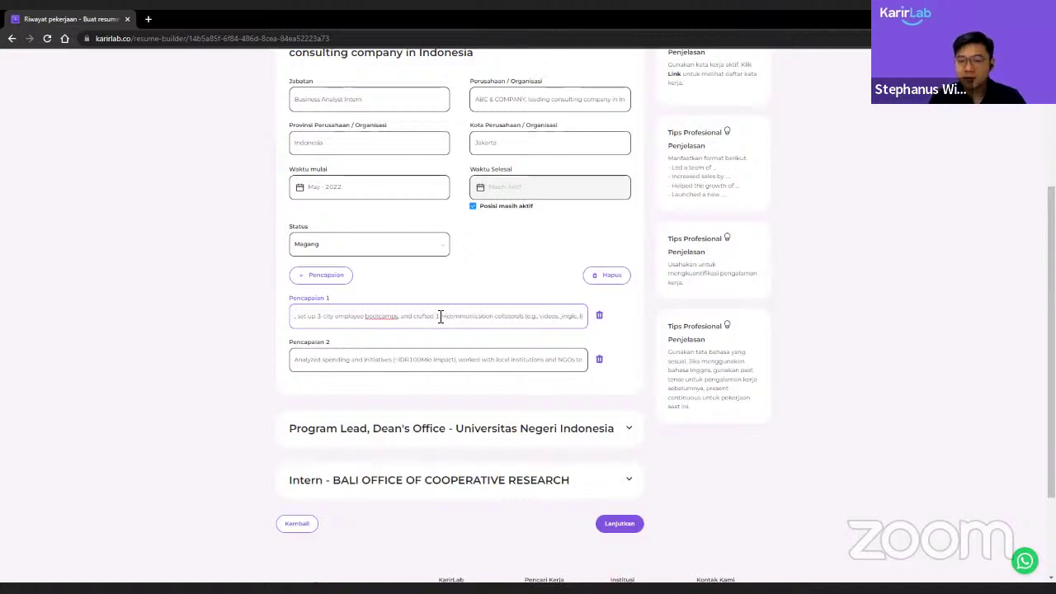
pyautogui.write('+')
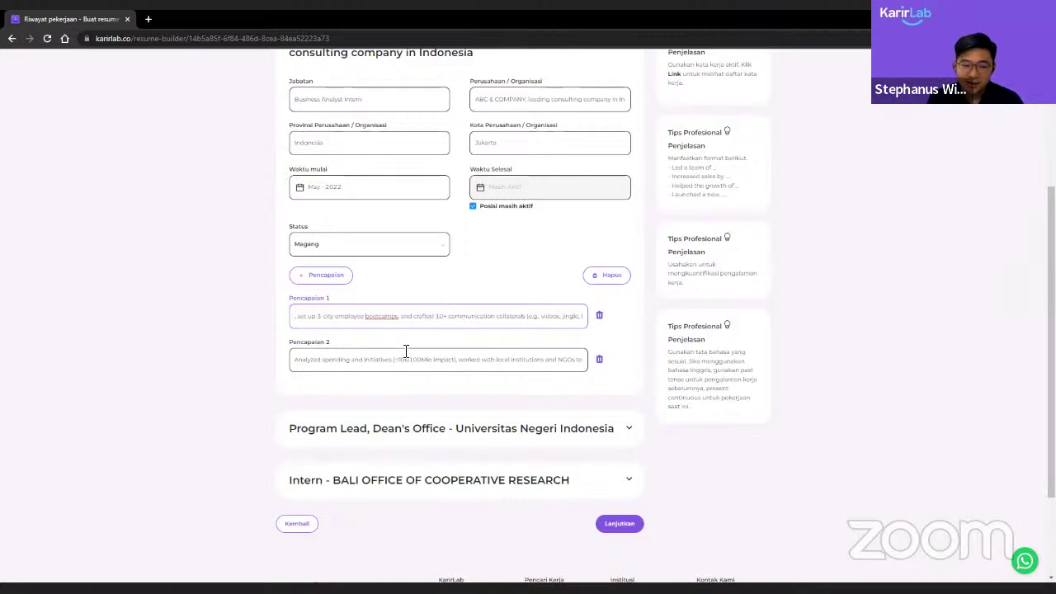
# Step: Examine the Pencapaian 2 achievement and look over the whole Business Analyst Intern entry again
pyautogui.click(327, 361)
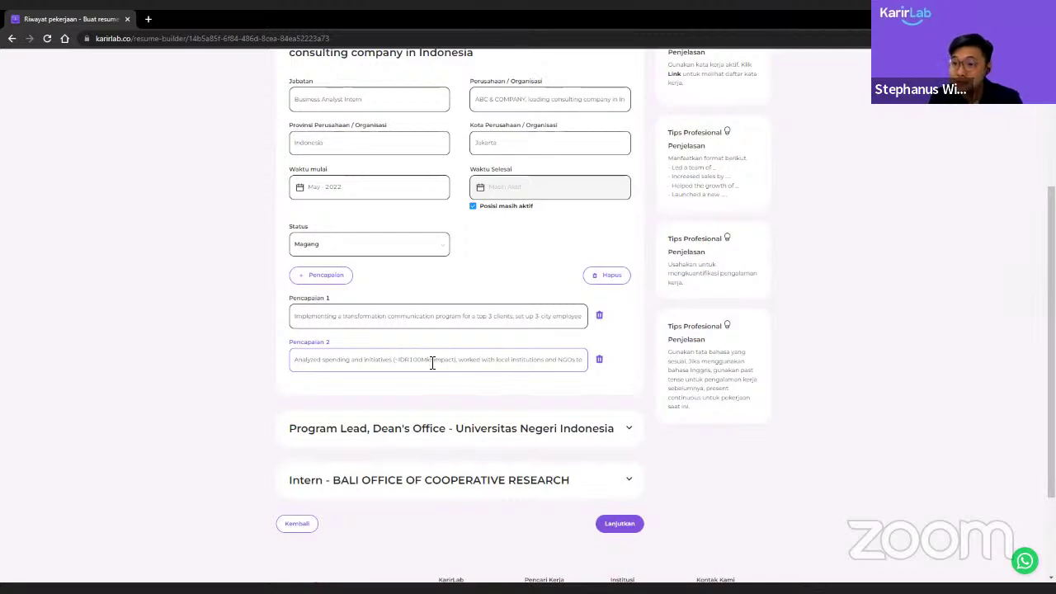
pyautogui.scroll(-1, 432, 363)
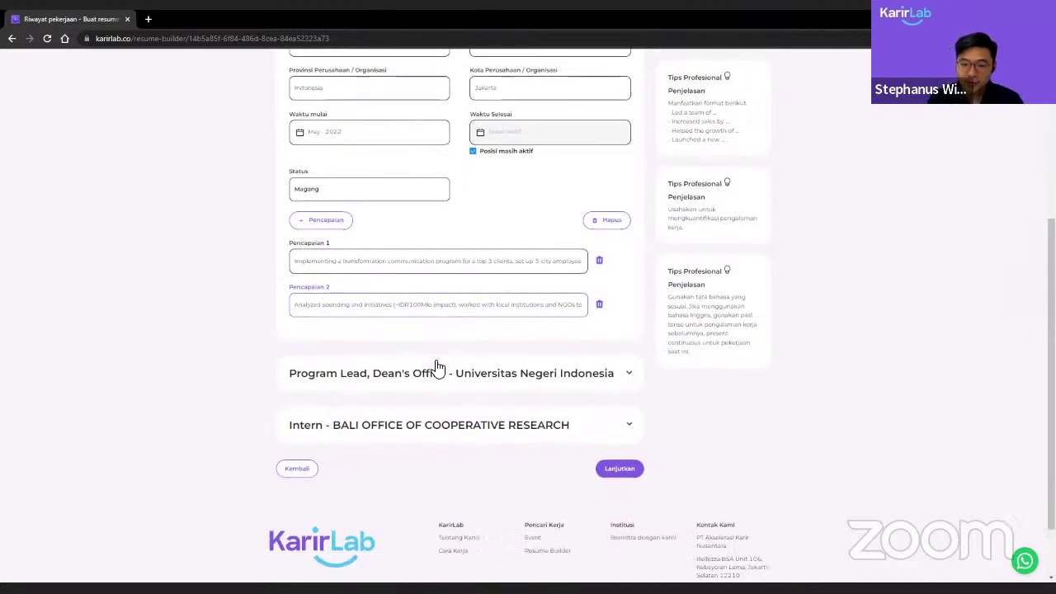
pyautogui.scroll(3, 399, 261)
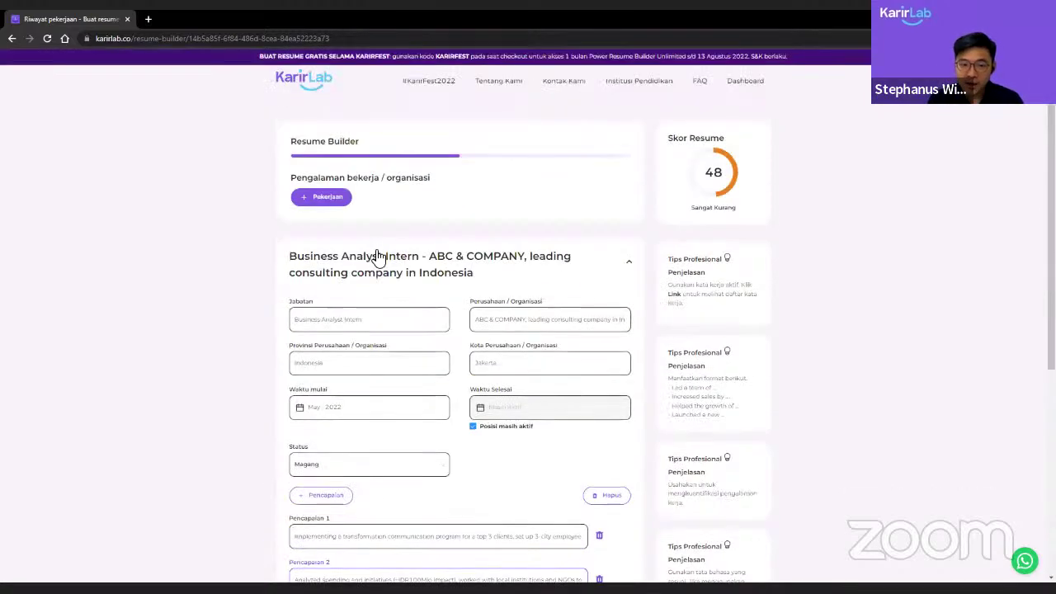
# Step: Collapse the Business Analyst Intern entry and expand the Program Lead, Dean's Office entry
pyautogui.click(379, 259)
pyautogui.scroll(-3, 415, 328)
pyautogui.scroll(1, 405, 171)
pyautogui.click(413, 150)
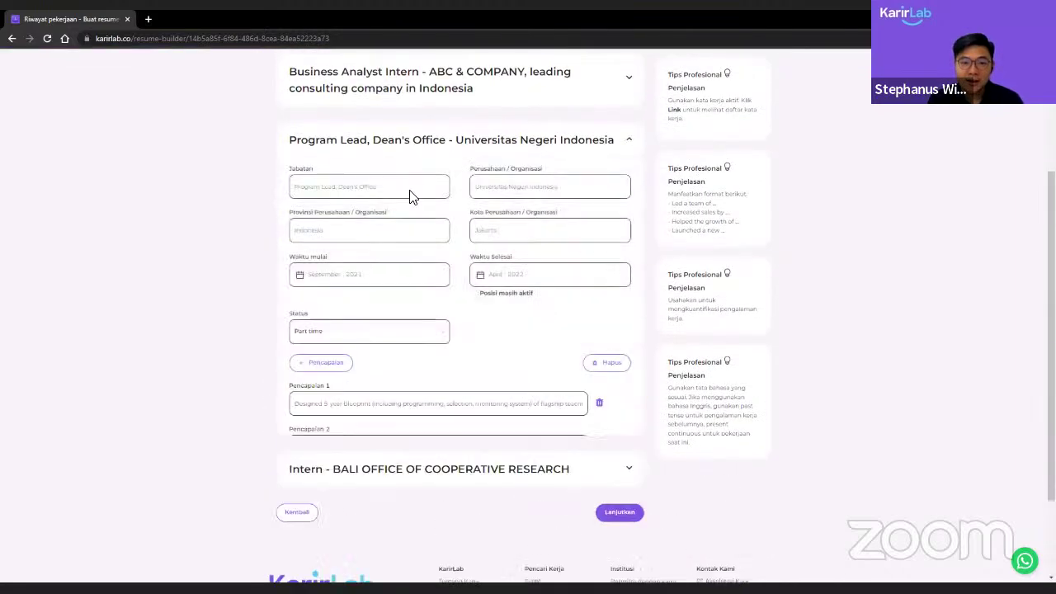
# Step: Go through the job title, organisation, province and city fields of the Program Lead, Dean's Office entry
pyautogui.click(389, 191)
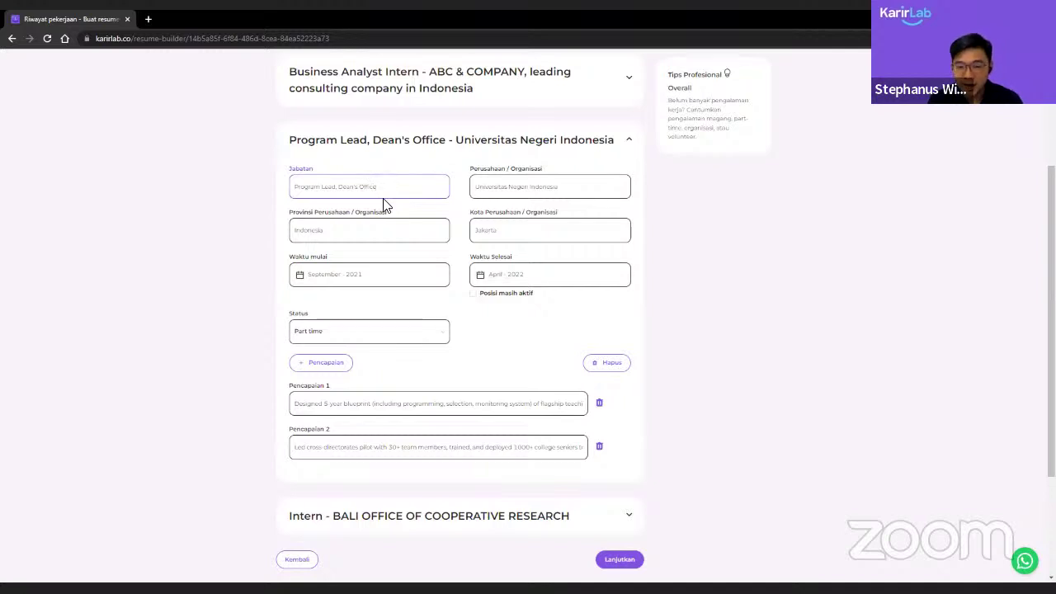
pyautogui.click(522, 194)
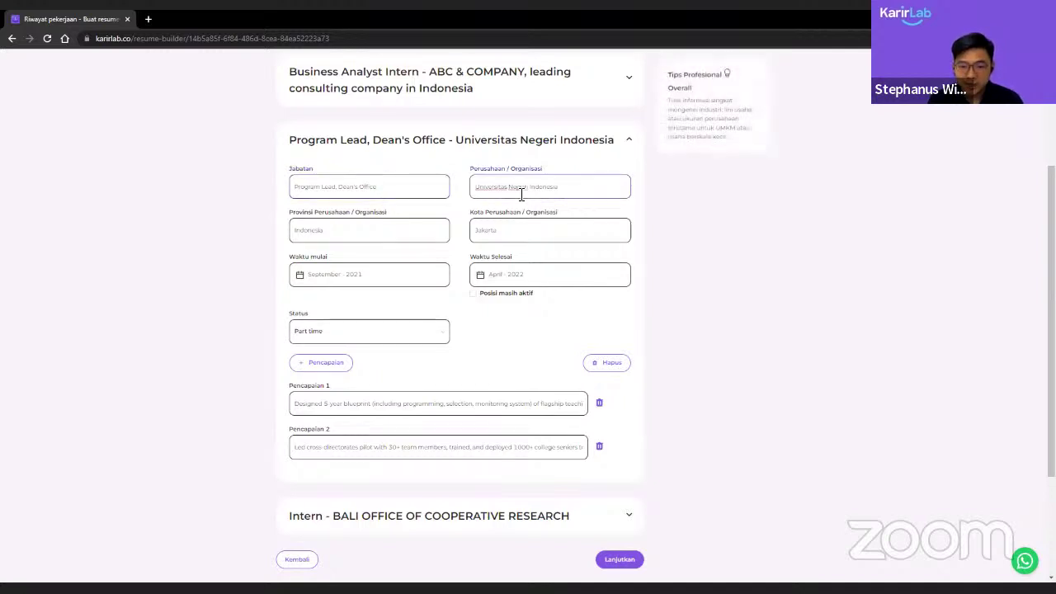
pyautogui.click(428, 240)
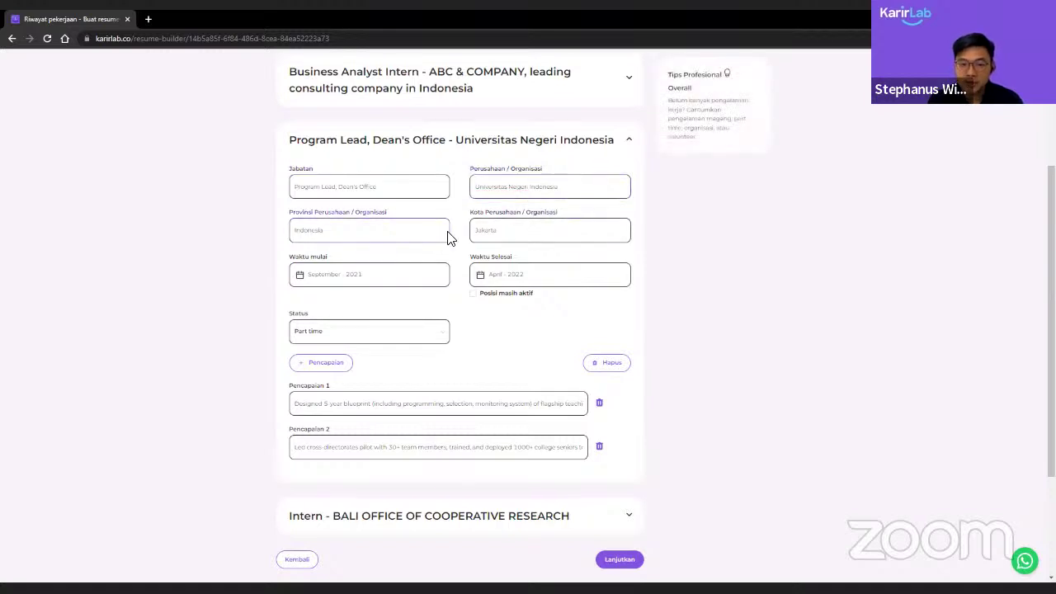
pyautogui.click(510, 227)
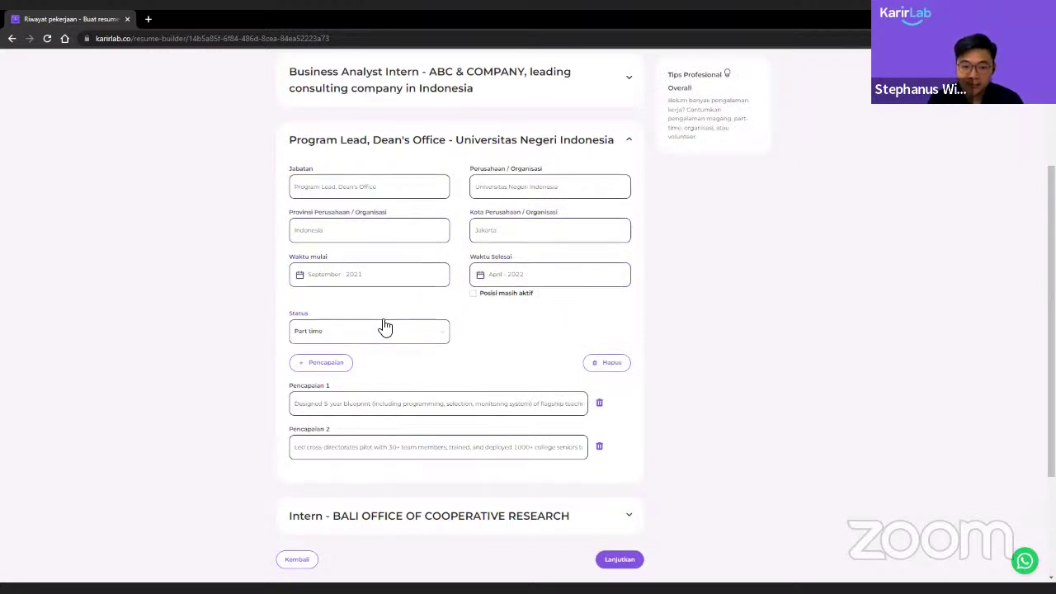
pyautogui.scroll(-1, 355, 346)
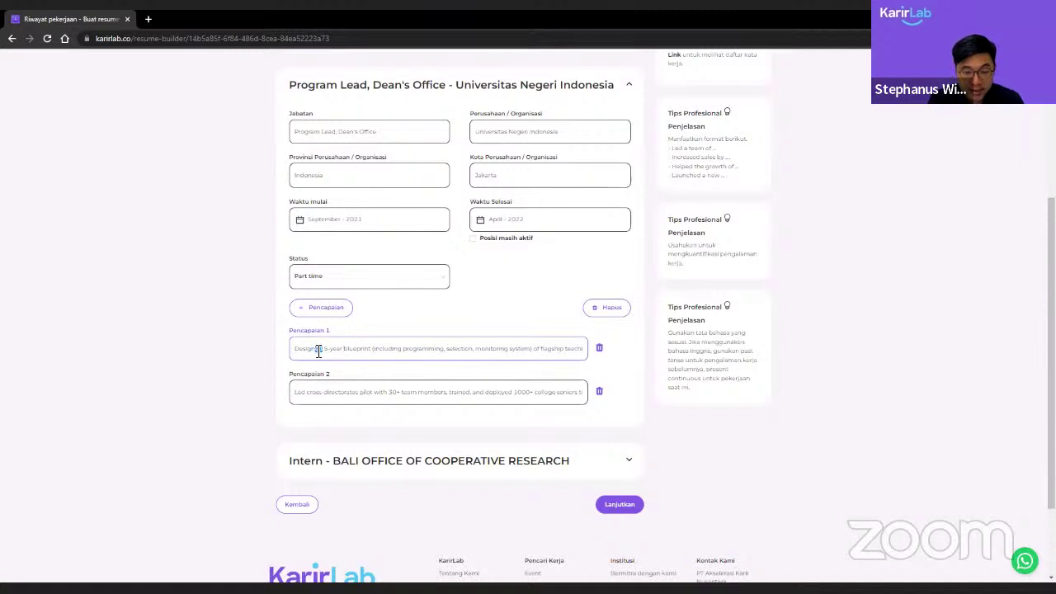
# Step: Highlight the opening verb "Designed" and the phrase "5-year blueprint" in the Pencapaian 1 achievement of the Program Lead entry
pyautogui.moveTo(319, 349); pyautogui.dragTo(291, 348)
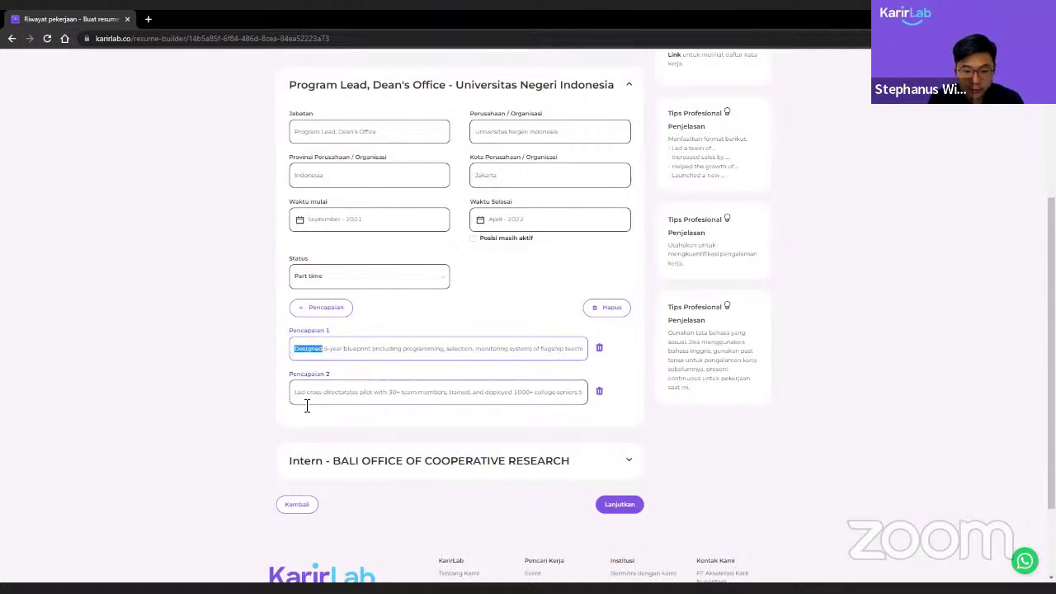
pyautogui.click(313, 351)
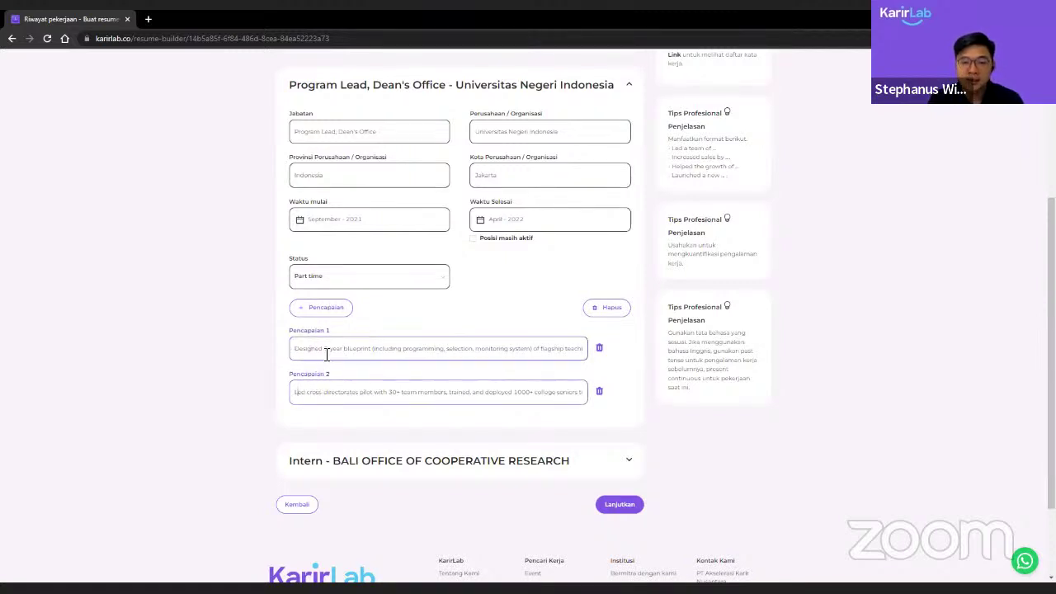
pyautogui.moveTo(326, 351); pyautogui.dragTo(376, 351)
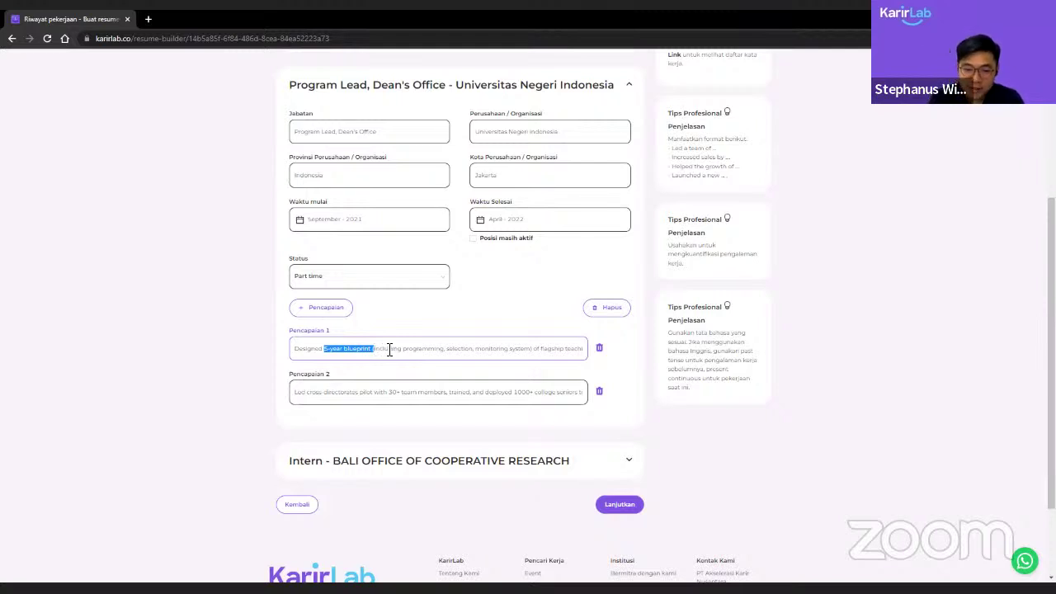
pyautogui.click(396, 348)
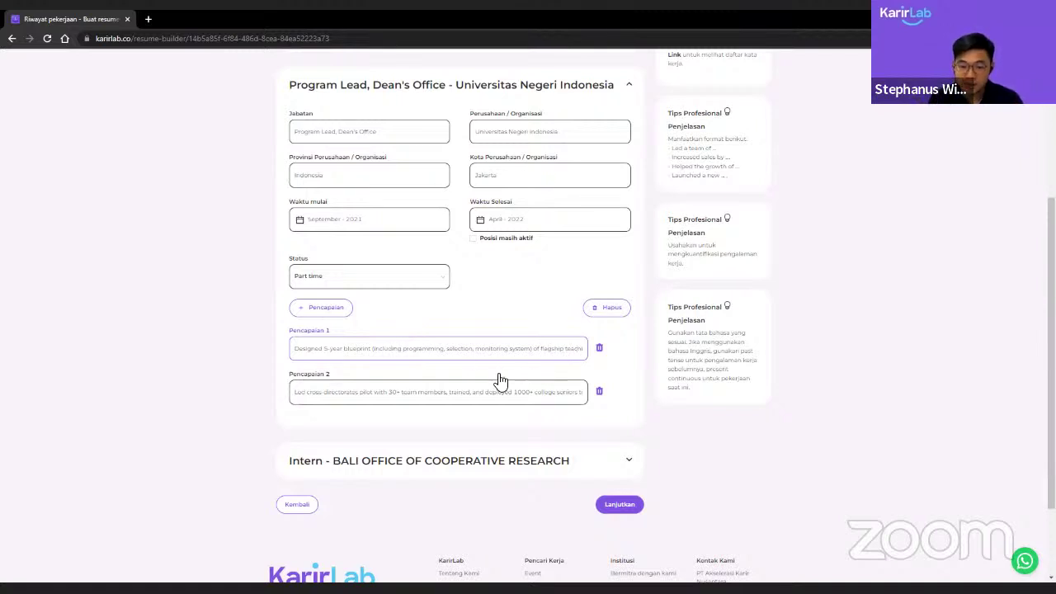
# Step: Read Pencapaian 1 to the end of its sentence, highlight the figure "1000", and look over the Pencapaian 2 achievement
pyautogui.write('ing program targeting 1000 college students')
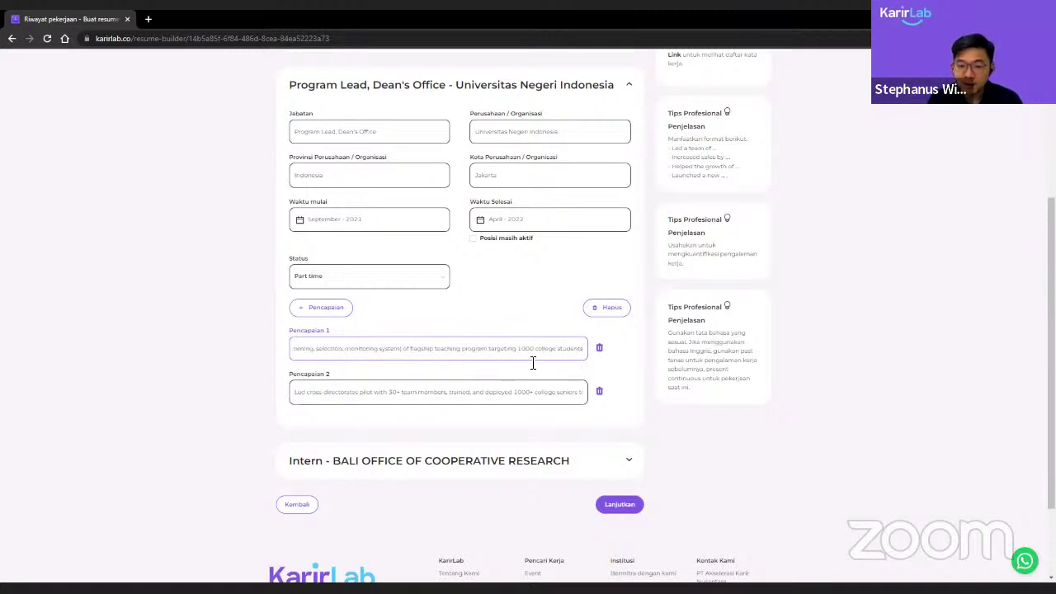
pyautogui.moveTo(518, 349); pyautogui.dragTo(539, 347)
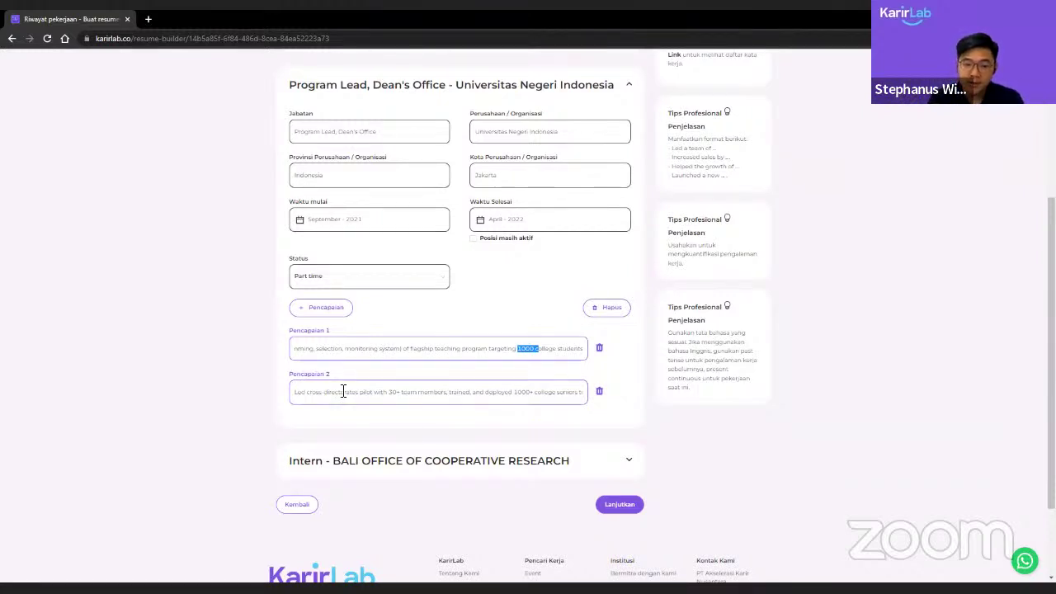
pyautogui.click(302, 399)
pyautogui.scroll(-1, 303, 399)
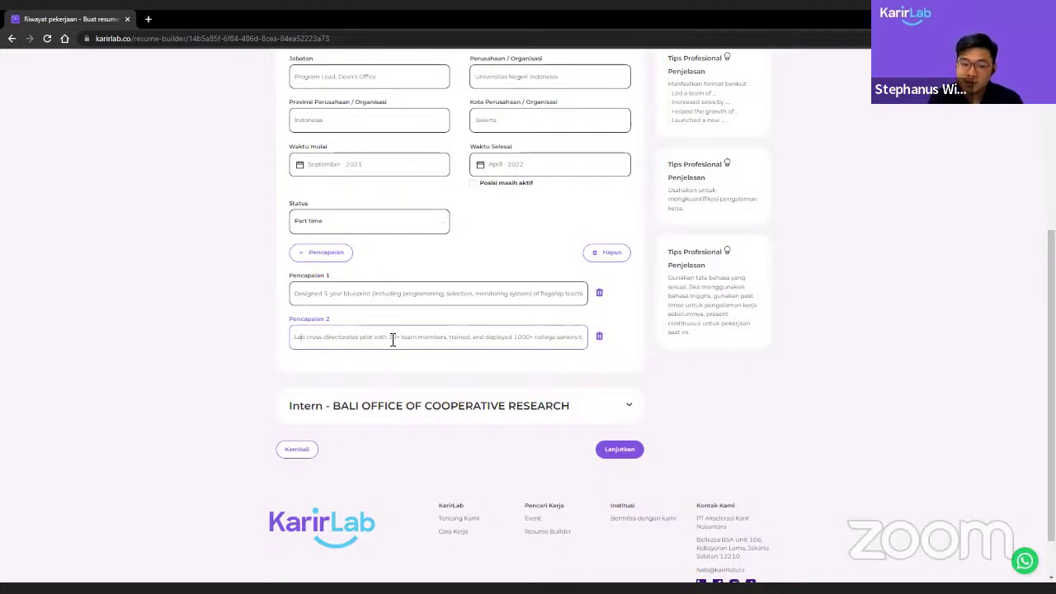
# Step: Collapse the Program Lead entry and expand the Intern entry for BALI OFFICE OF COOPERATIVE RESEARCH
pyautogui.scroll(2, 366, 377)
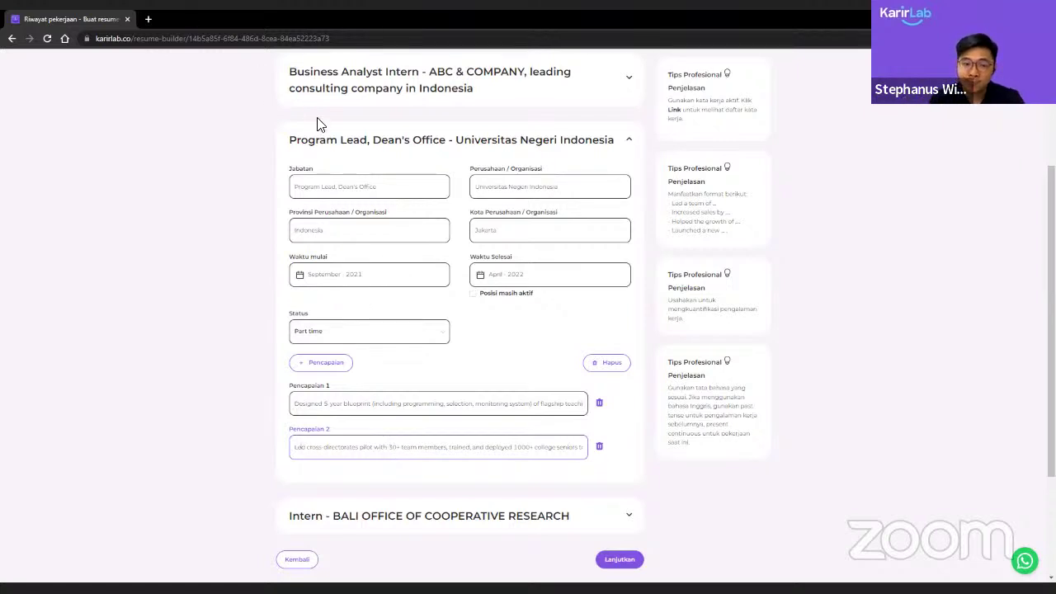
pyautogui.click(330, 141)
pyautogui.click(368, 201)
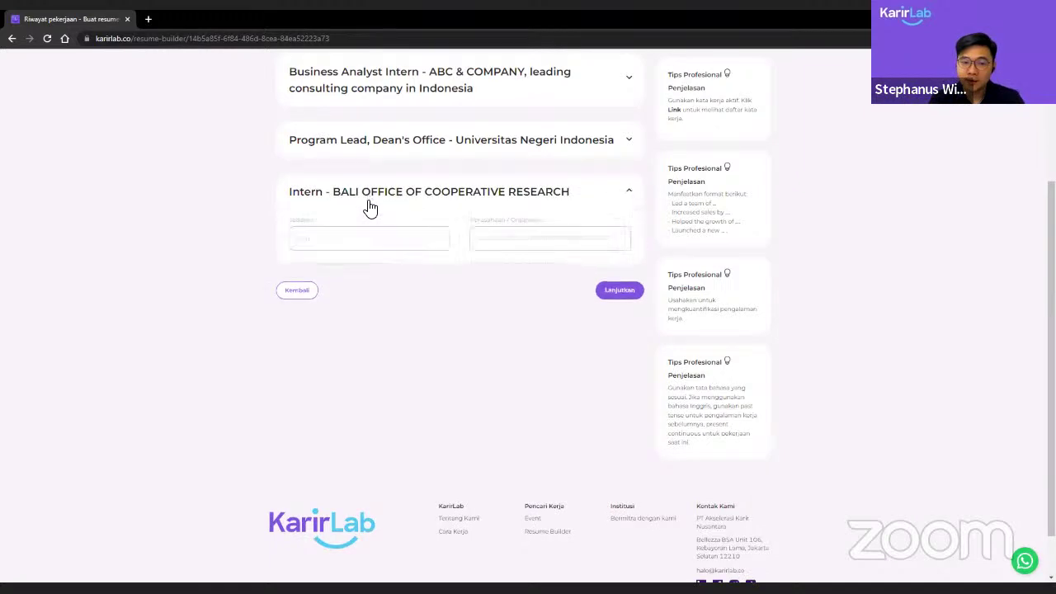
pyautogui.scroll(-1, 264, 253)
pyautogui.scroll(-1, 264, 253)
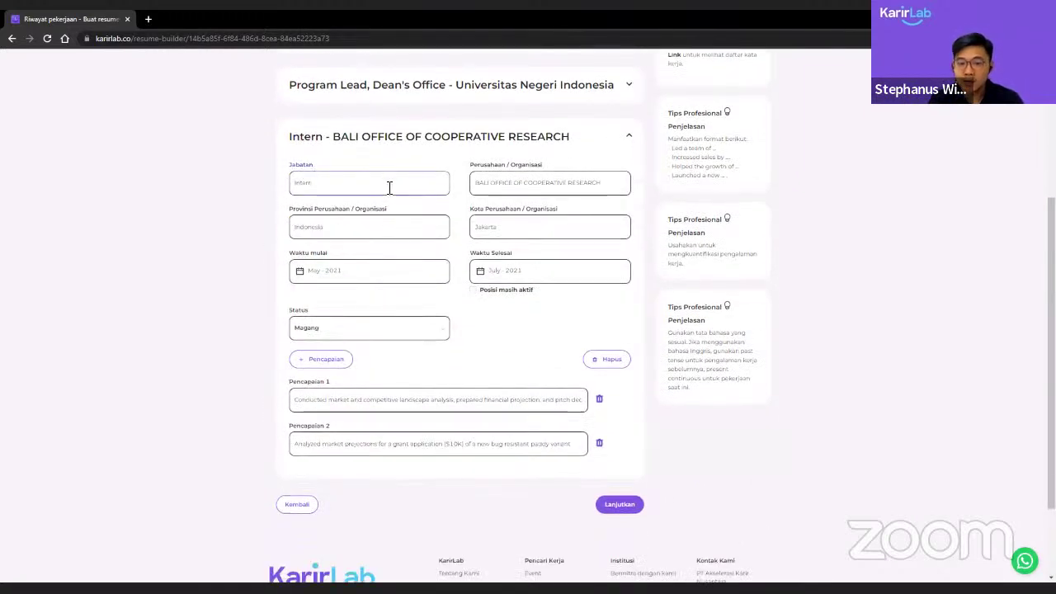
# Step: Go through the organisation, location, start and end date, and status fields of the Bali intern entry without changing them
pyautogui.click(504, 185)
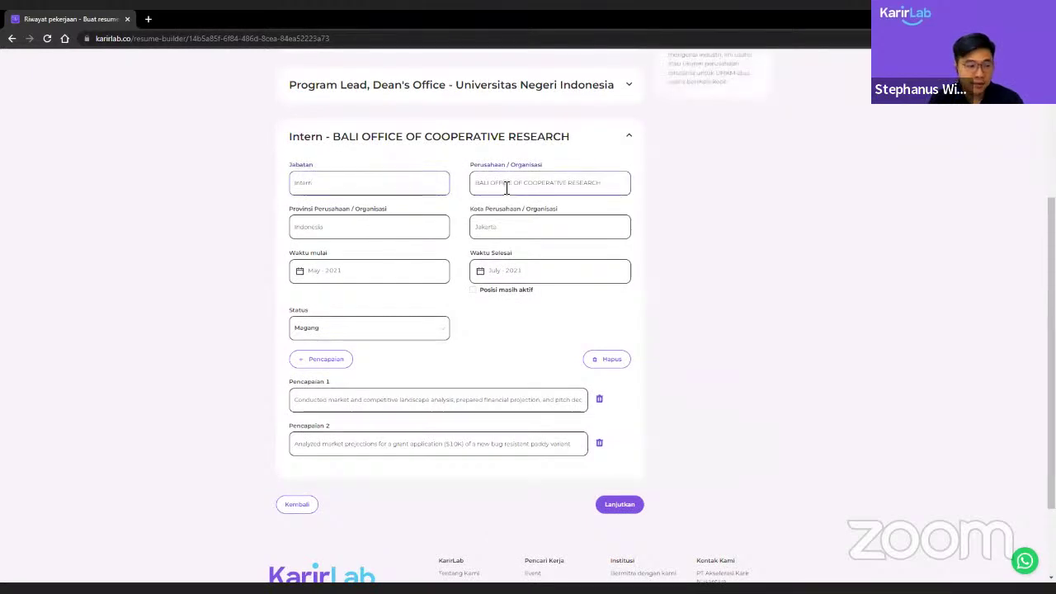
pyautogui.click(417, 232)
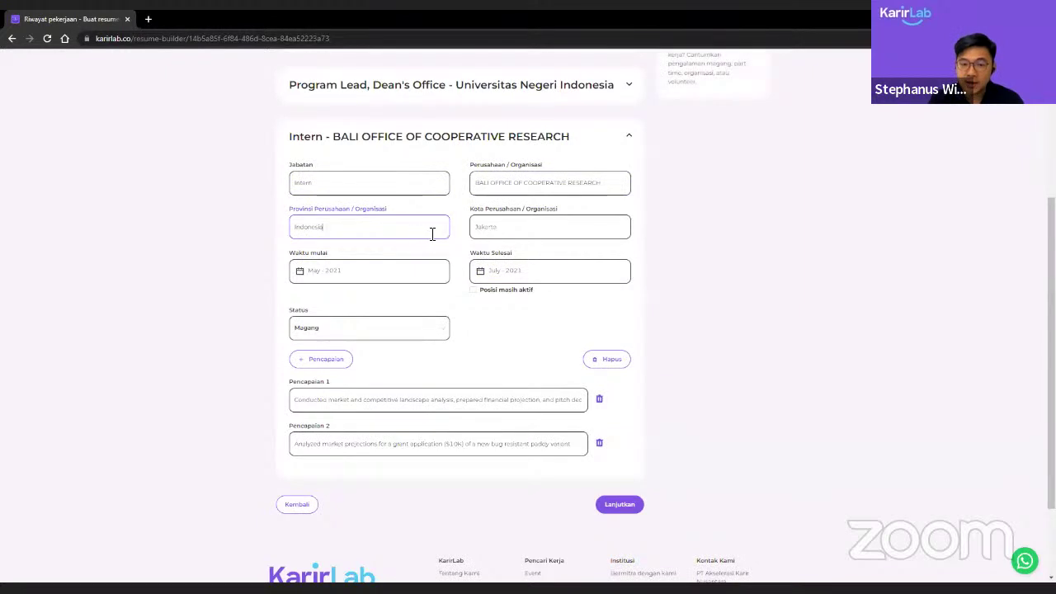
pyautogui.click(514, 233)
pyautogui.click(440, 279)
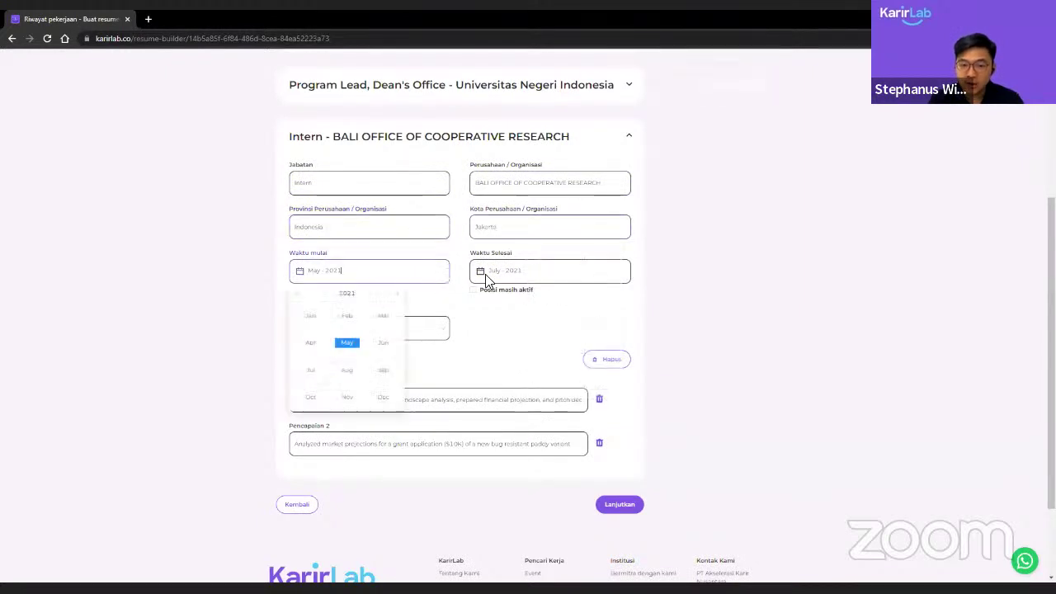
pyautogui.click(485, 274)
pyautogui.click(401, 335)
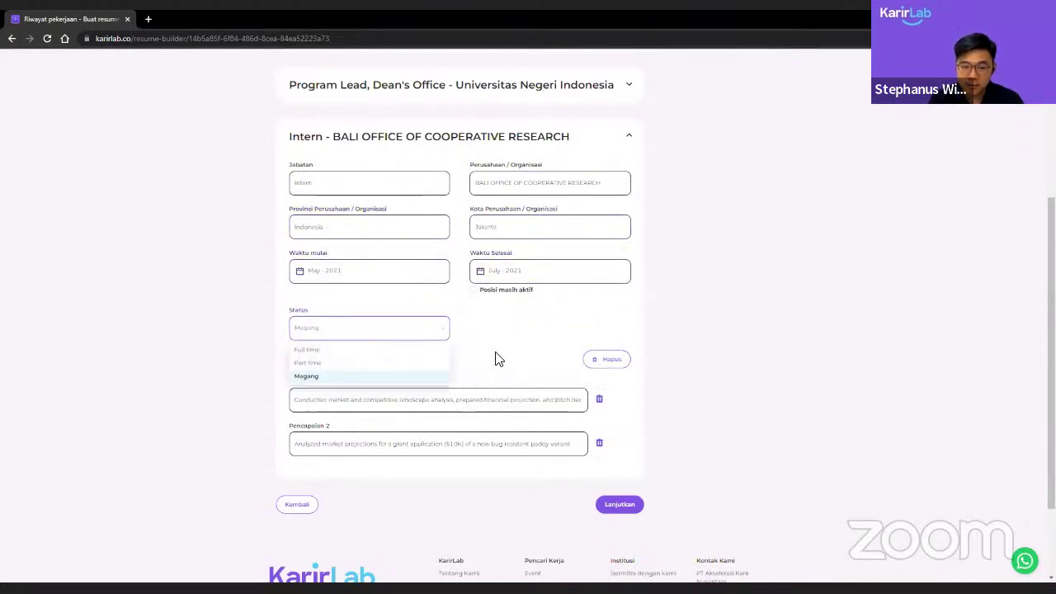
pyautogui.click(499, 355)
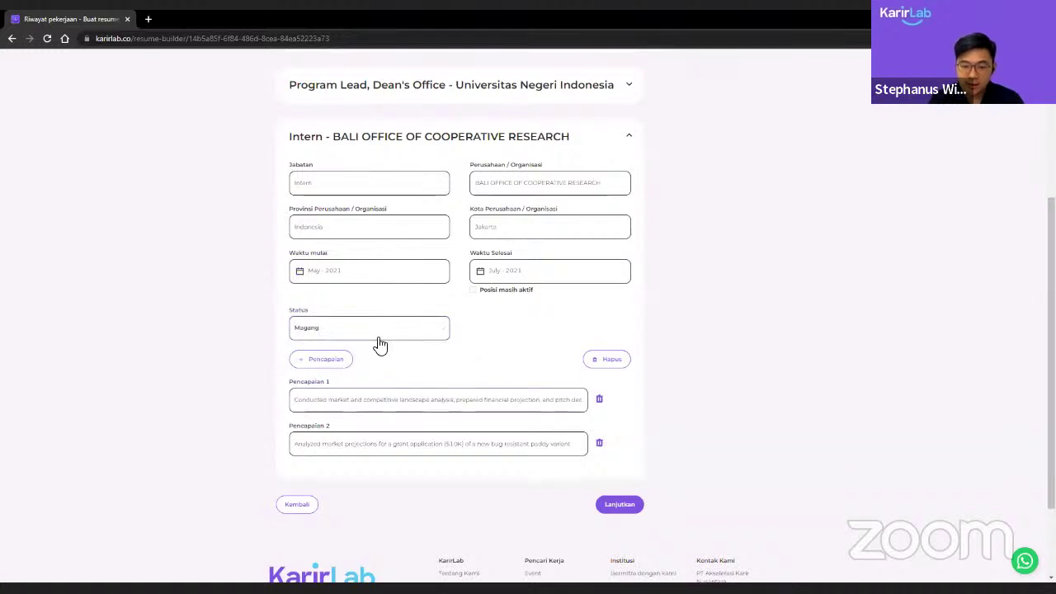
# Step: Read the Pencapaian 1 achievement of the Bali intern entry from its opening verb through to the end of the sentence
pyautogui.click(338, 405)
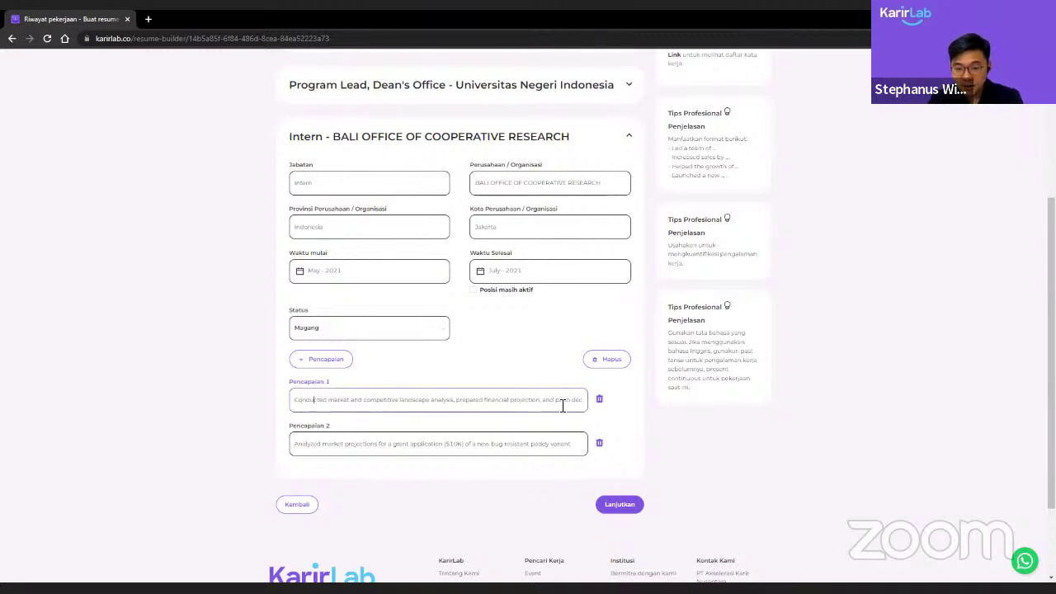
pyautogui.press('Right')
pyautogui.press('Right')
pyautogui.press('Right')
pyautogui.press('Right')
pyautogui.press('Right')
pyautogui.press('Right')
pyautogui.press('Right')
pyautogui.press('Right')
pyautogui.press('Right')
pyautogui.press('Right')
pyautogui.press('Right')
pyautogui.press('Right')
pyautogui.press('Right')
pyautogui.press('Right')
pyautogui.press('Right')
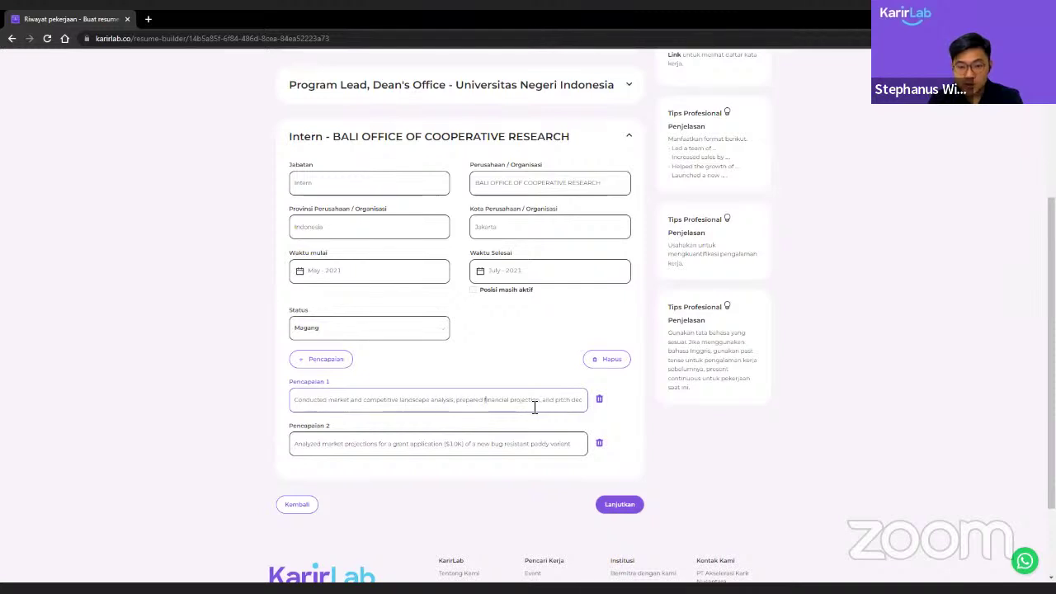
pyautogui.press('End')
pyautogui.write('nted irrigation')
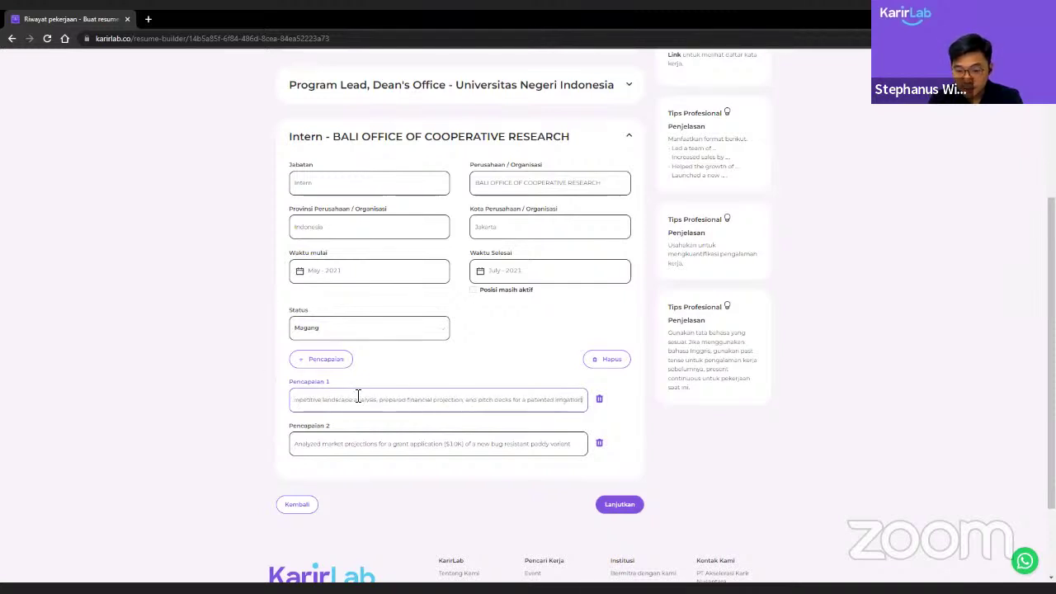
pyautogui.write(' system for paddy field secured $2K funding from local BUMDES')
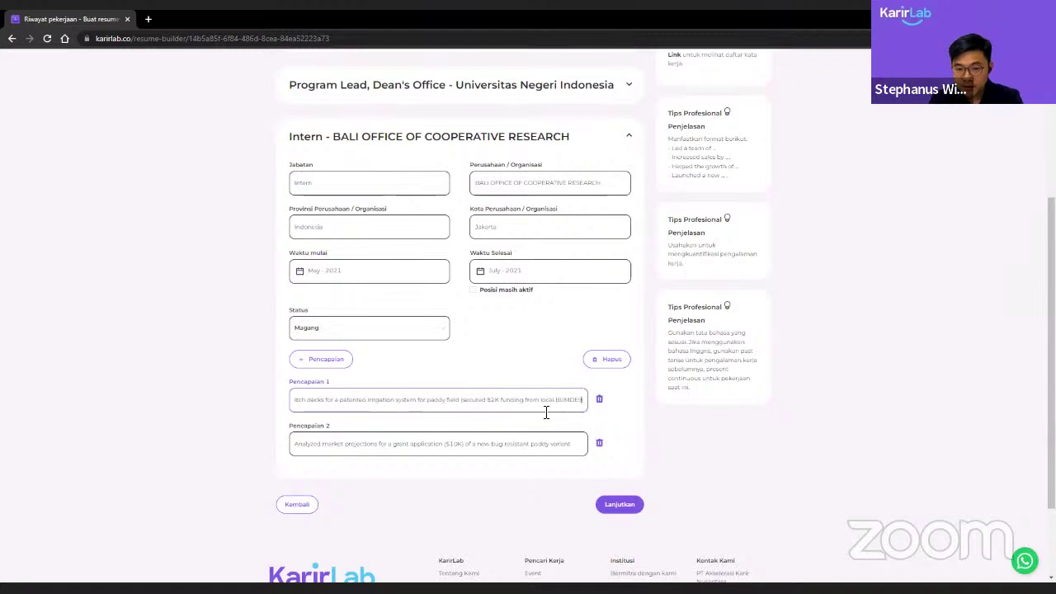
# Step: Highlight the secured $2K funding phrase in Pencapaian 1 and the "$10K" amount in Pencapaian 2
pyautogui.doubleClick(463, 401)
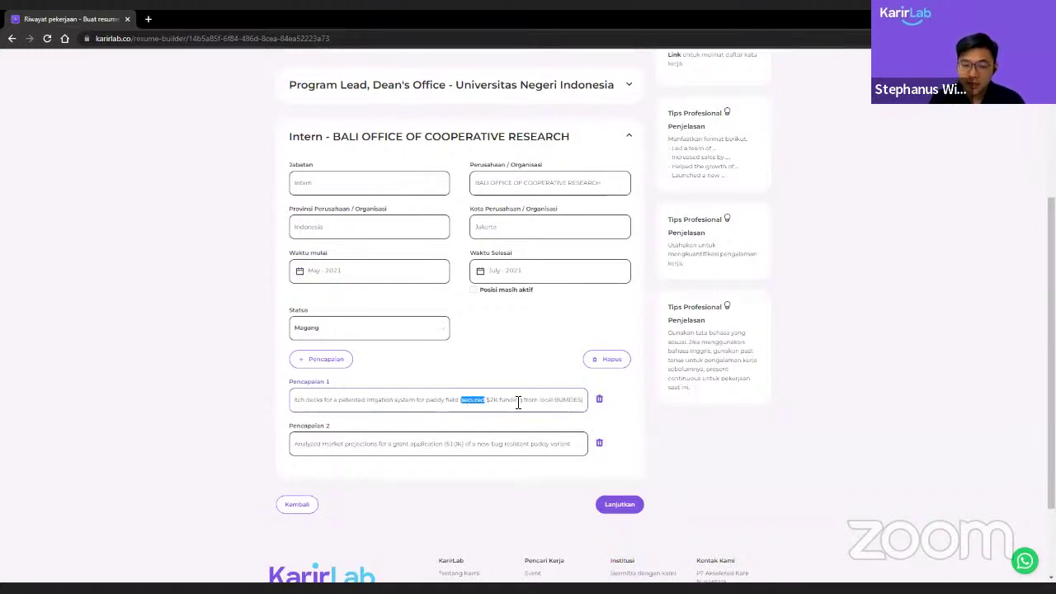
pyautogui.click(460, 402)
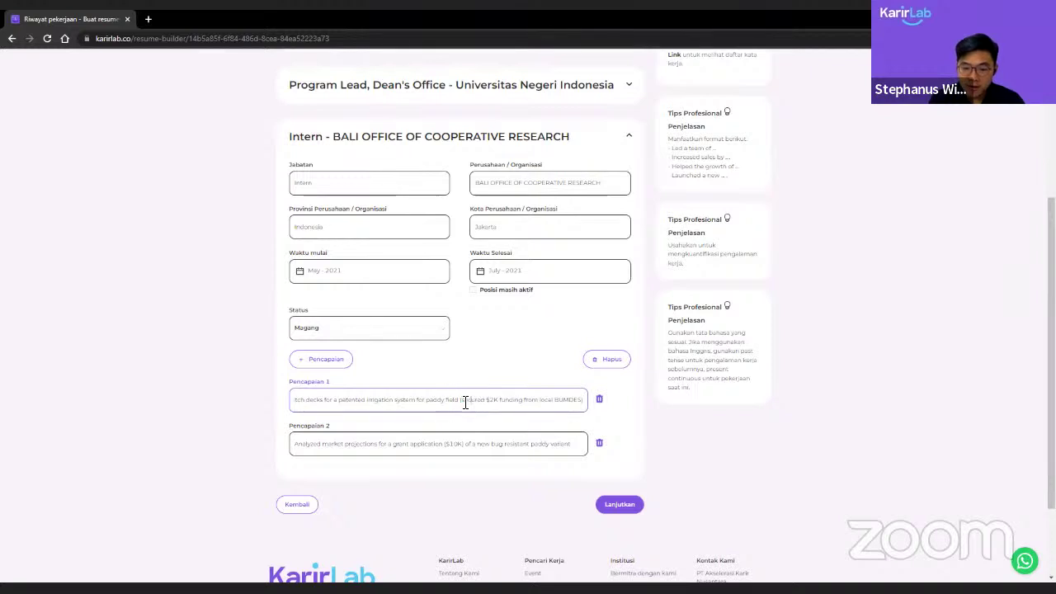
pyautogui.moveTo(466, 402); pyautogui.dragTo(524, 402)
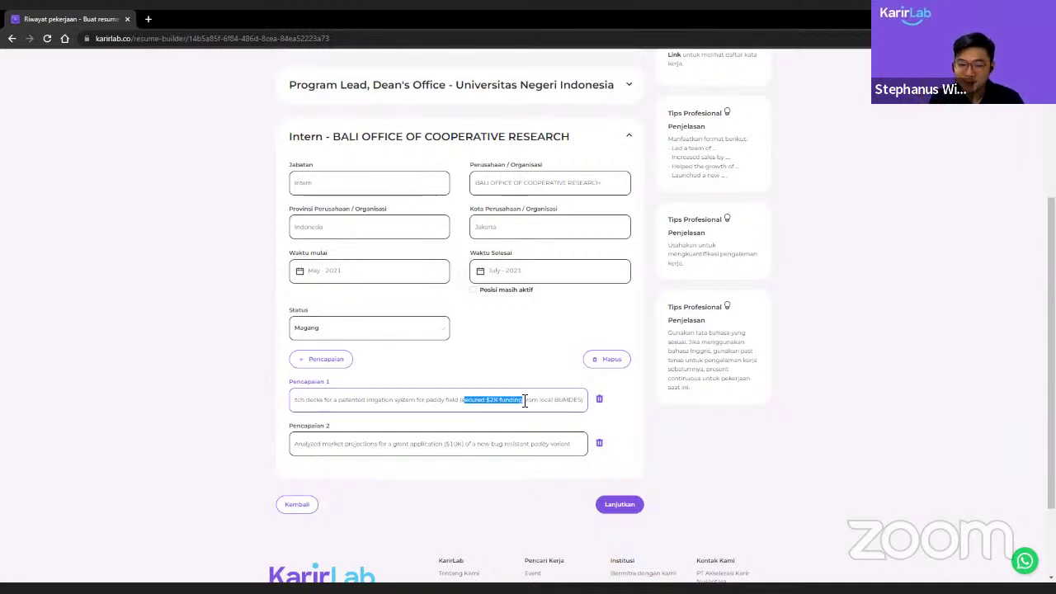
pyautogui.click(395, 440)
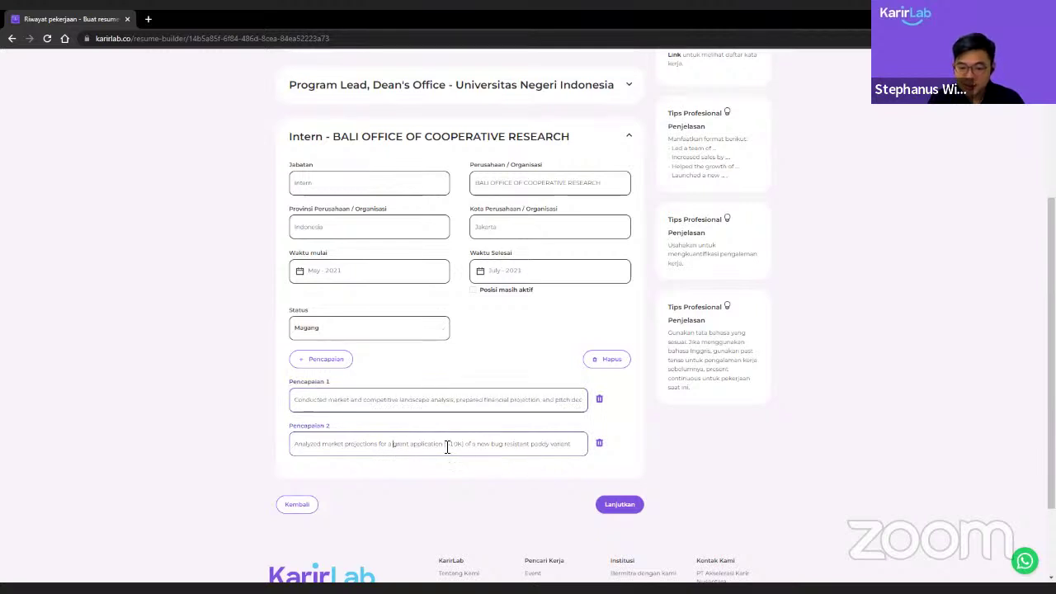
pyautogui.moveTo(446, 446); pyautogui.dragTo(464, 446)
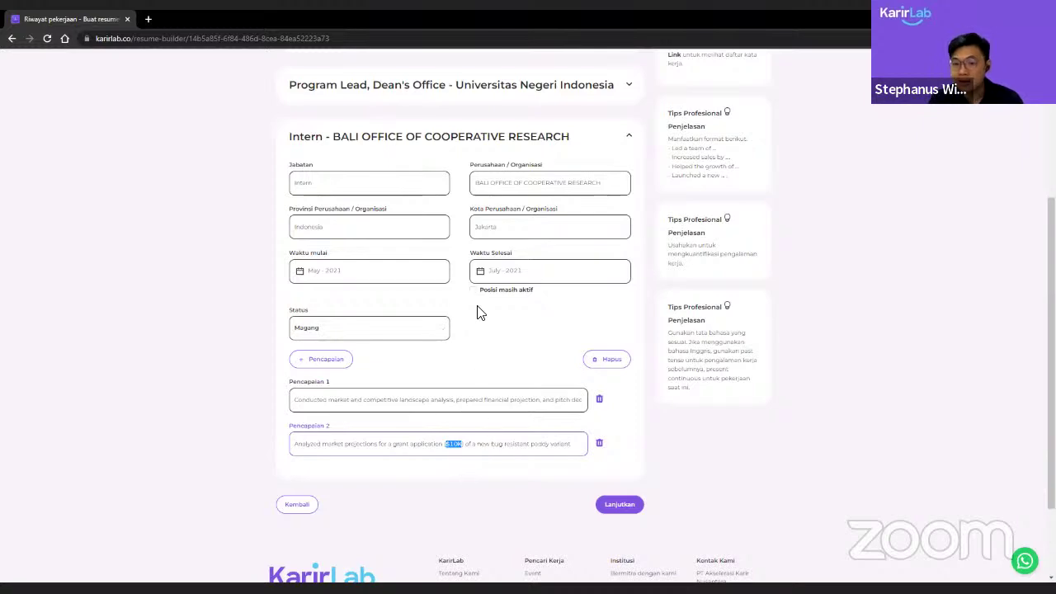
# Step: Look over the whole work experience section and continue to the education history section of the resume
pyautogui.scroll(3, 497, 358)
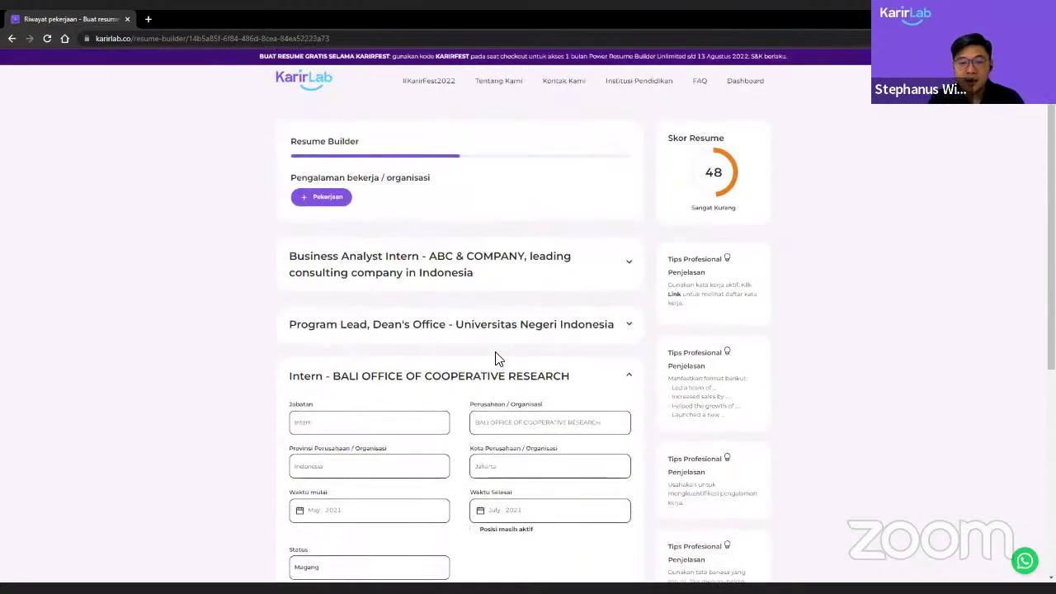
pyautogui.scroll(-4, 497, 358)
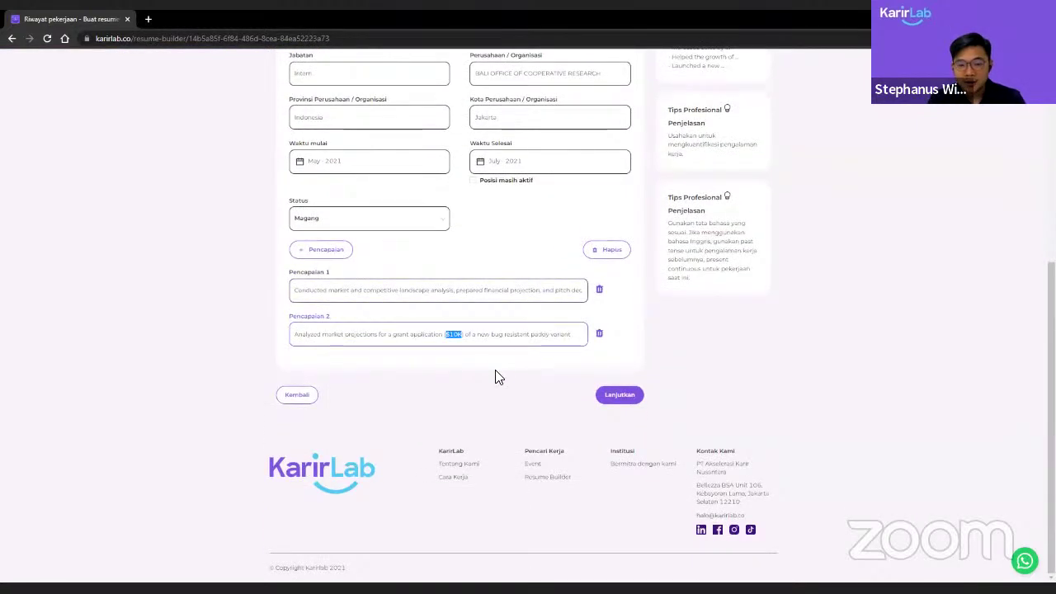
pyautogui.click(608, 397)
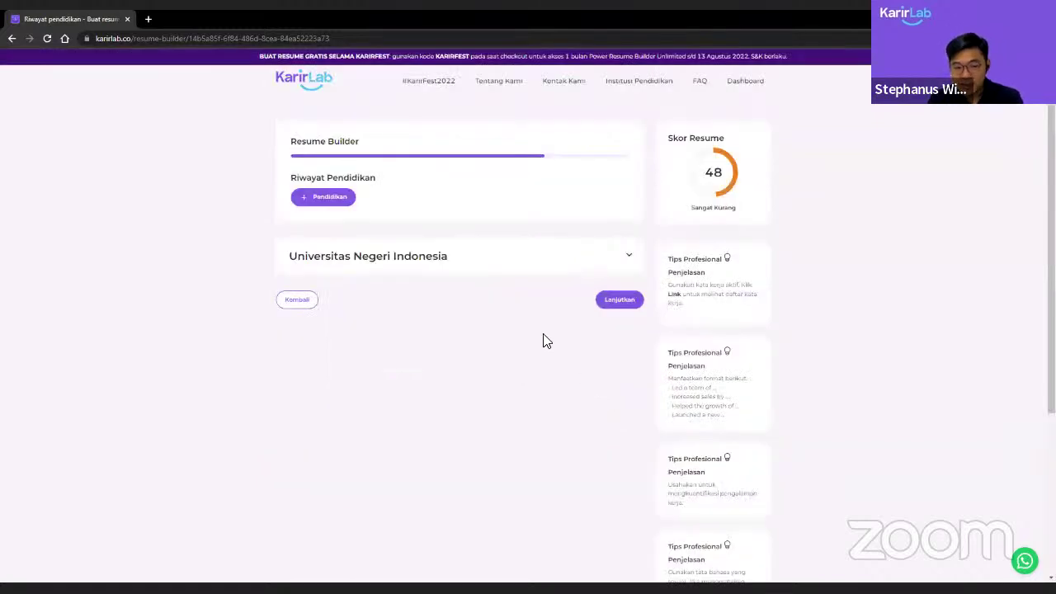
# Step: Expand the Universitas Negeri Indonesia entry and go through its institution, degree level, faculty, province and city fields without changing them
pyautogui.click(504, 269)
pyautogui.click(431, 299)
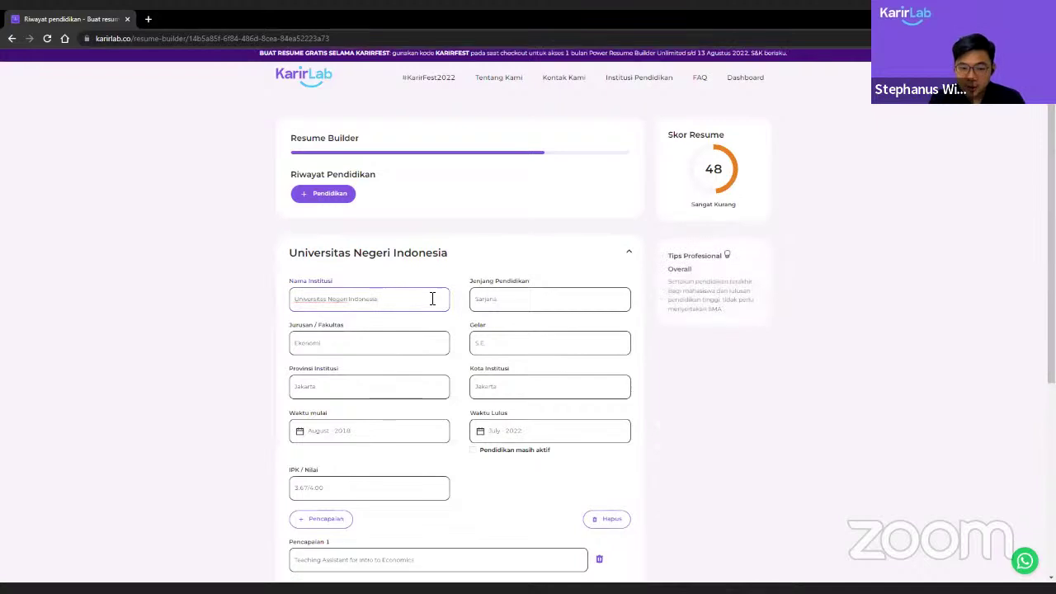
pyautogui.scroll(-2, 432, 299)
pyautogui.click(516, 204)
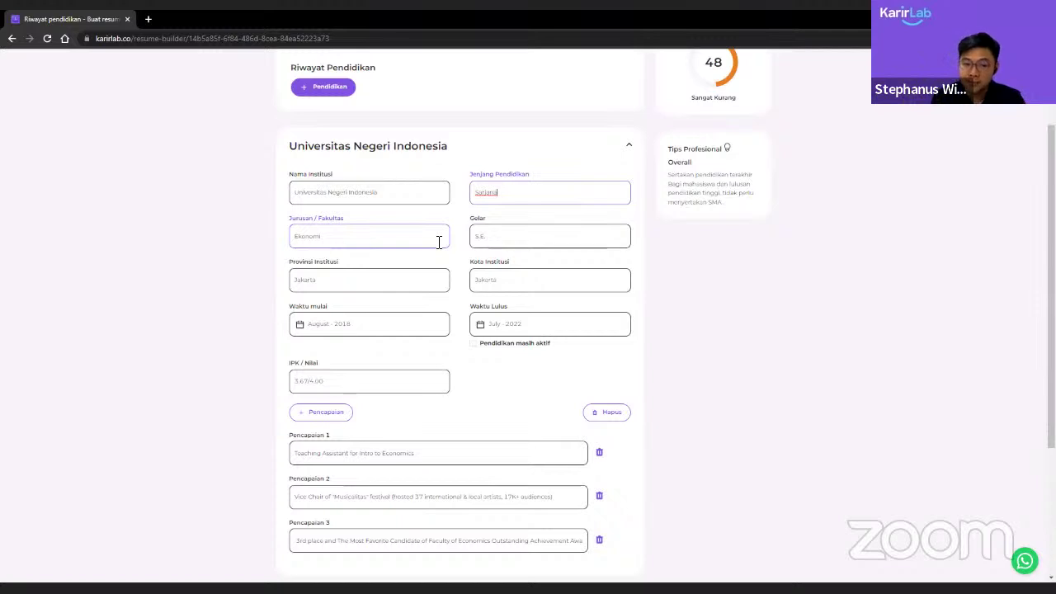
pyautogui.click(444, 241)
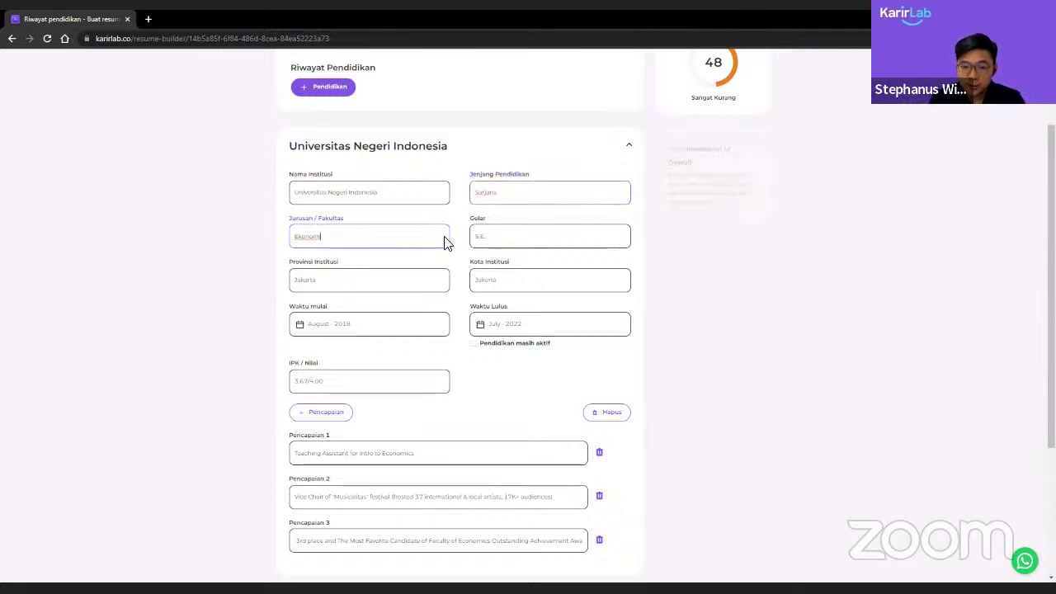
pyautogui.click(432, 283)
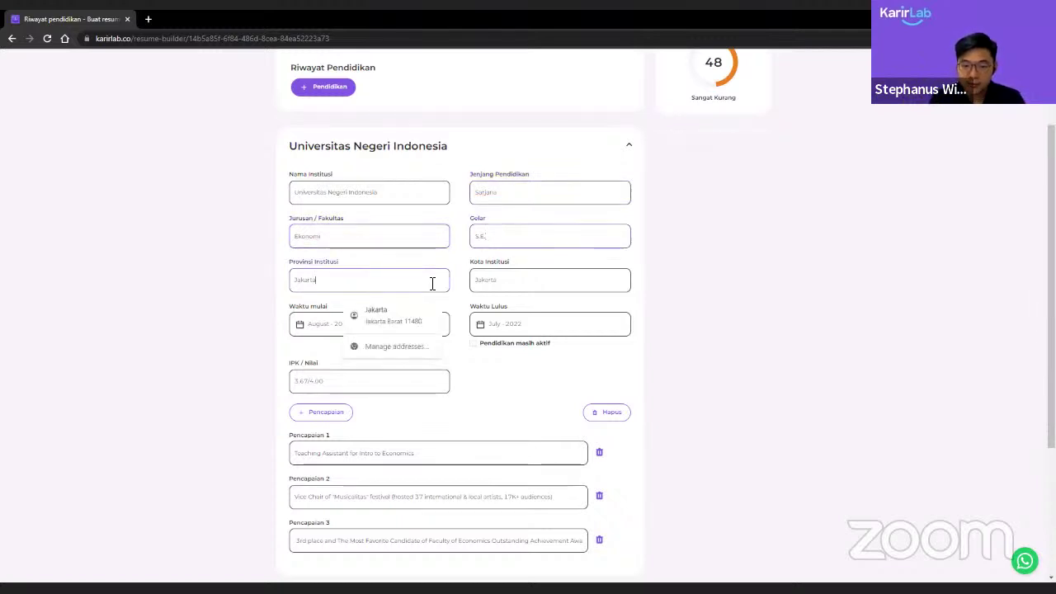
pyautogui.click(507, 280)
# Step: Check the IPK / Nilai field of the Universitas Negeri Indonesia entry and its professional tip
pyautogui.click(471, 368)
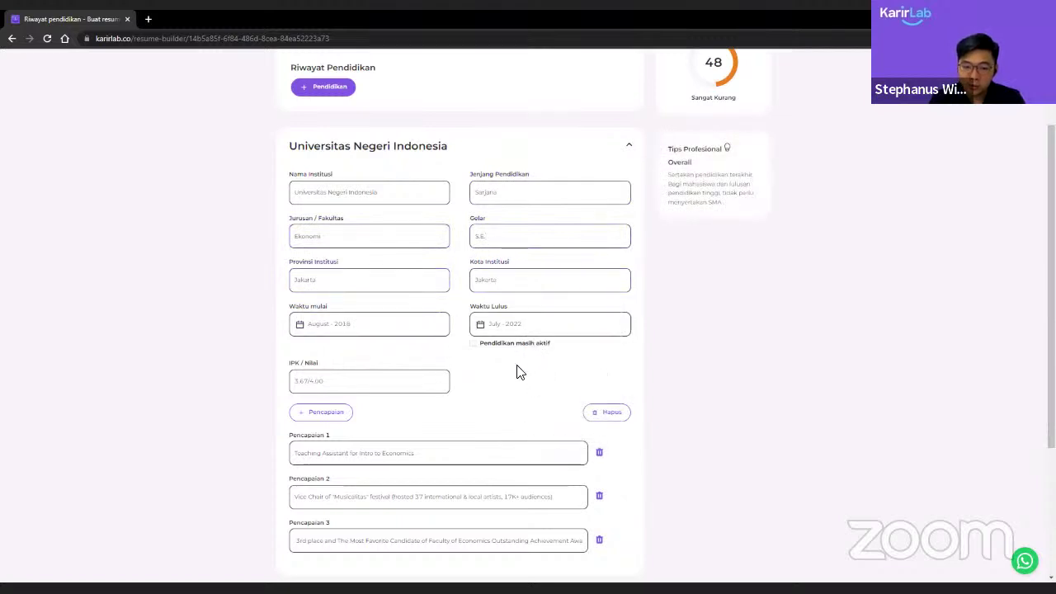
pyautogui.click(403, 389)
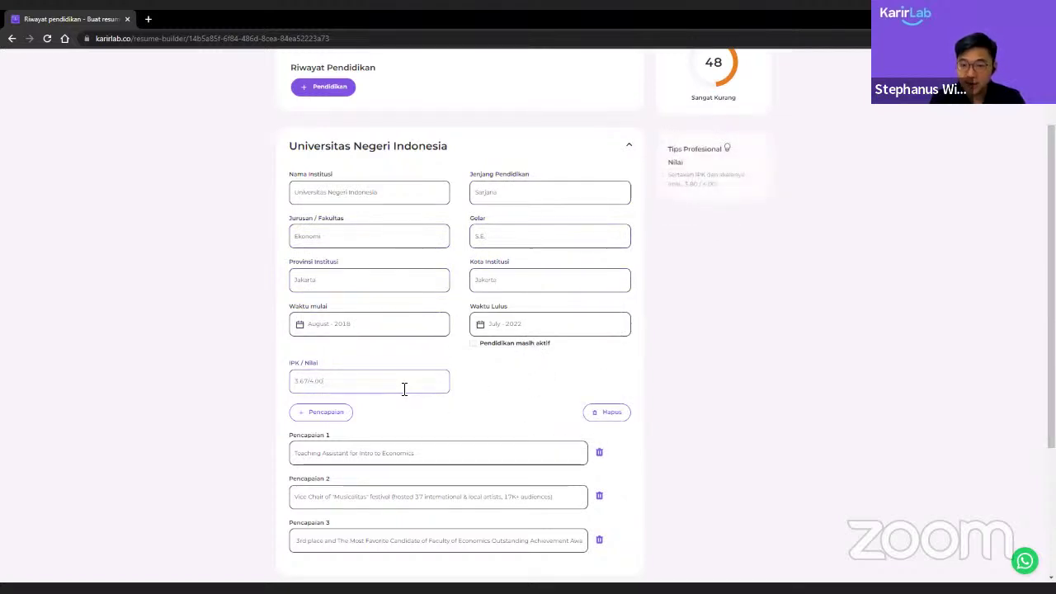
pyautogui.scroll(-1, 404, 389)
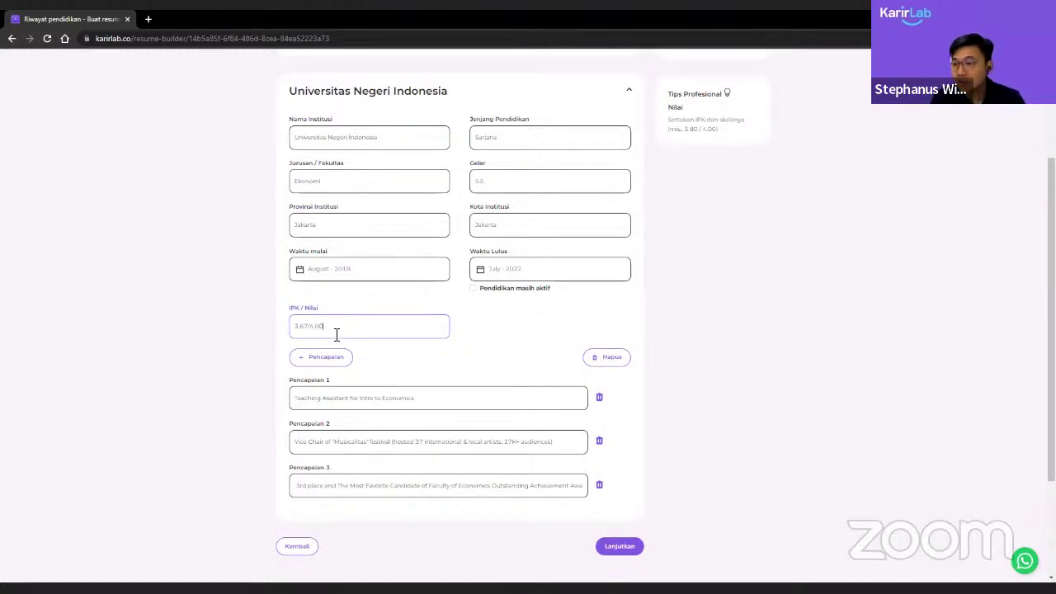
pyautogui.scroll(-1, 335, 333)
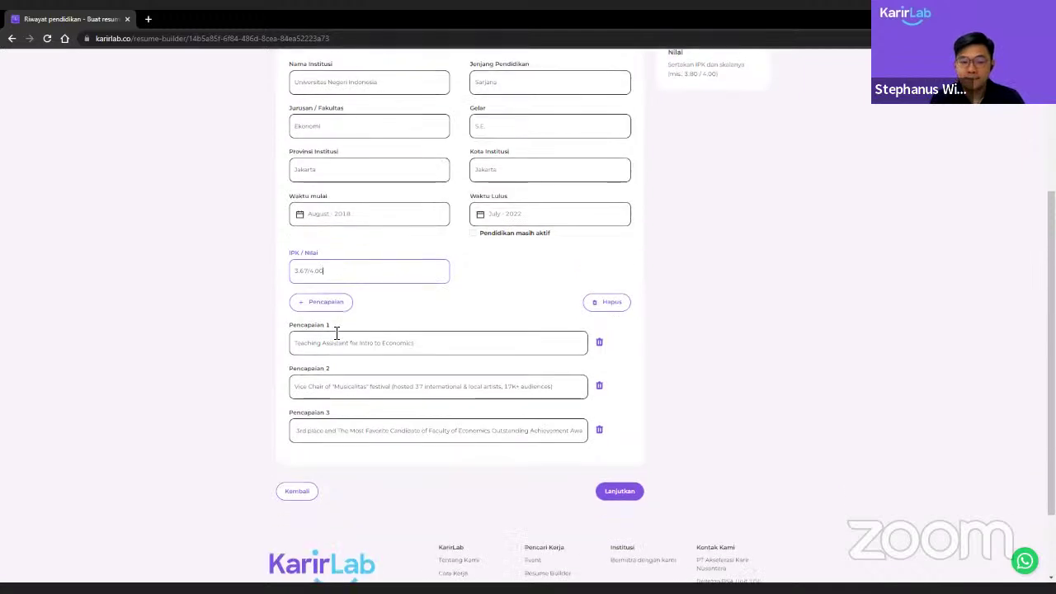
# Step: Go through the Pencapaian 1 to 3 achievements of the university entry and the tip on explanations and activities
pyautogui.click(460, 342)
pyautogui.scroll(1, 458, 344)
pyautogui.scroll(-1, 458, 347)
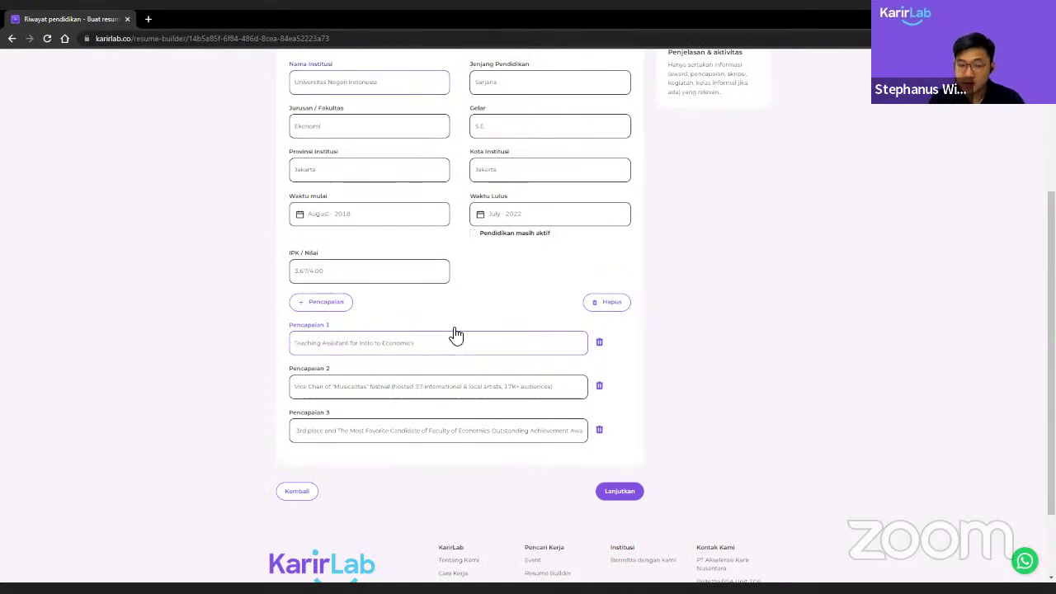
pyautogui.click(293, 435)
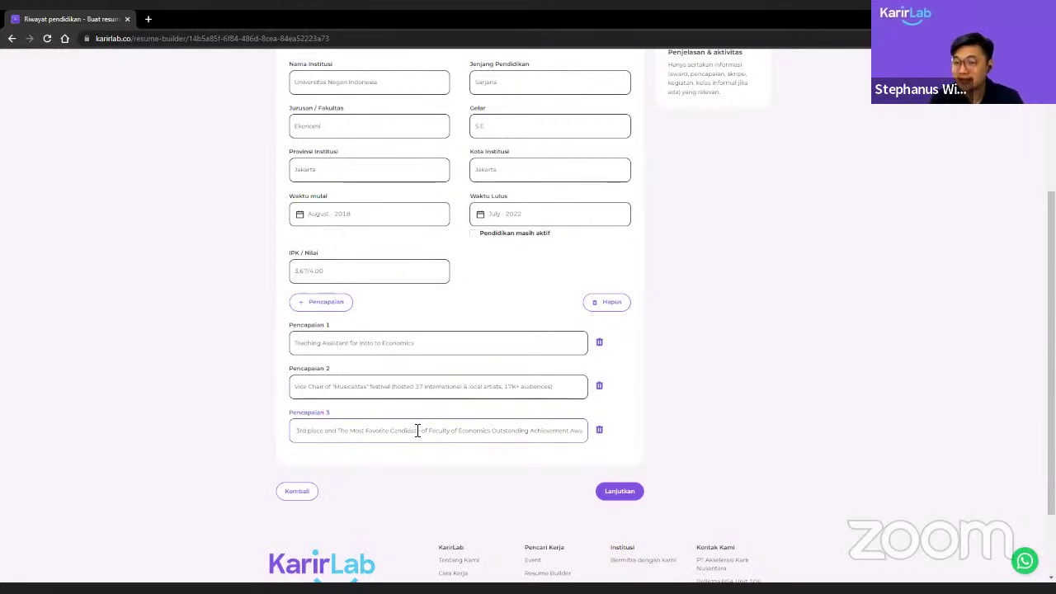
pyautogui.scroll(1, 417, 431)
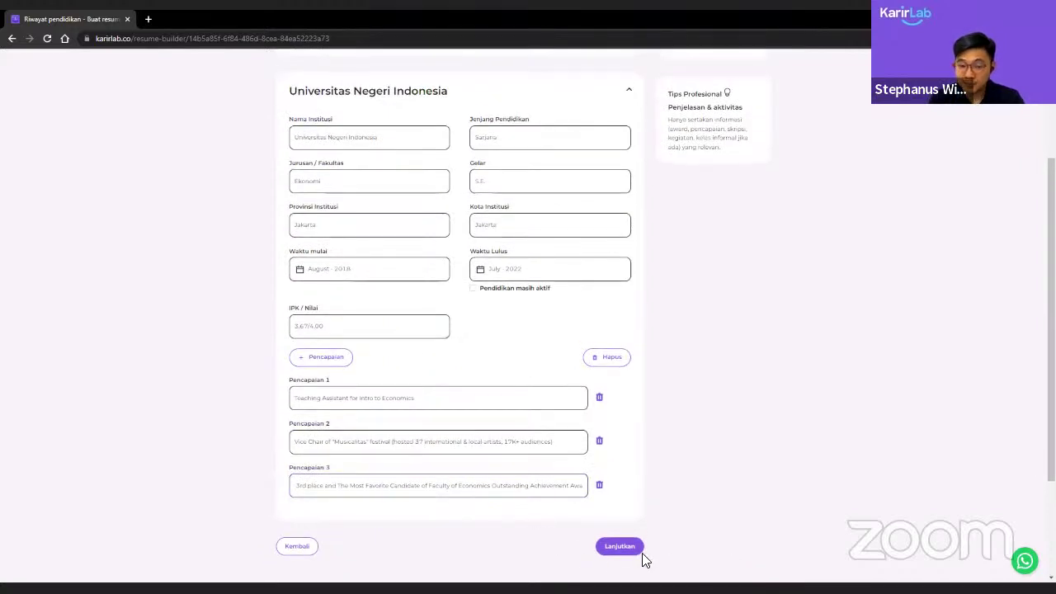
# Step: Continue to the Informasi Tambahan section and expand the Keahlian 1, Keahlian 2 and Keahlian 3 entries
pyautogui.click(620, 546)
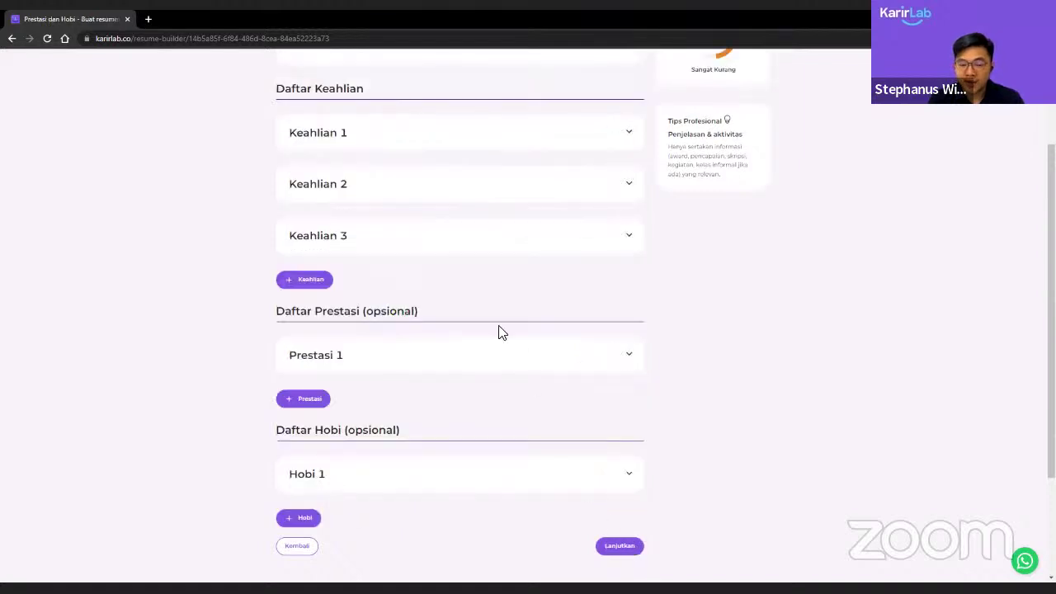
pyautogui.scroll(3, 468, 333)
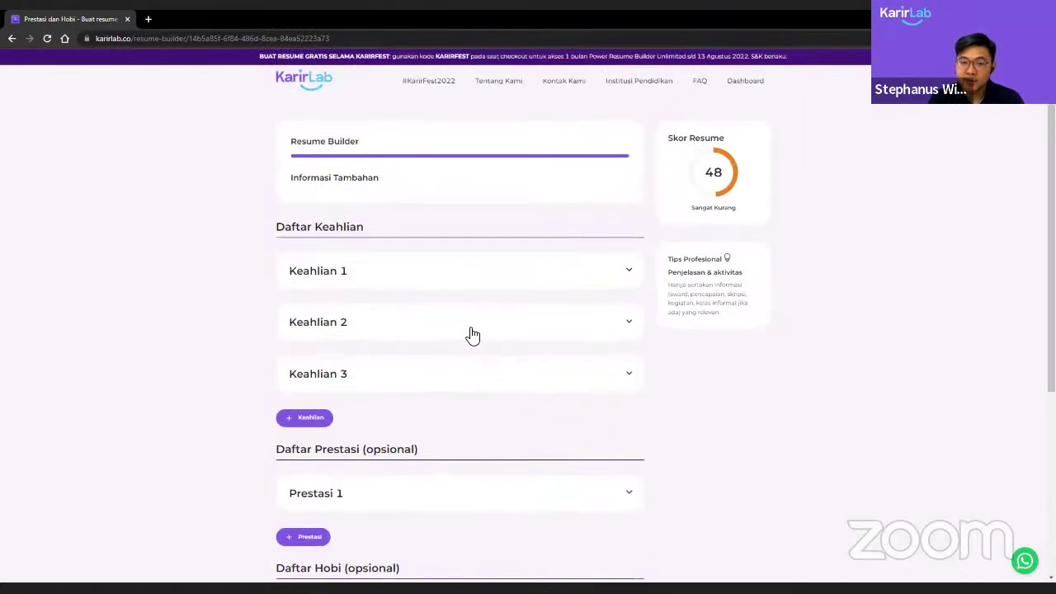
pyautogui.click(499, 286)
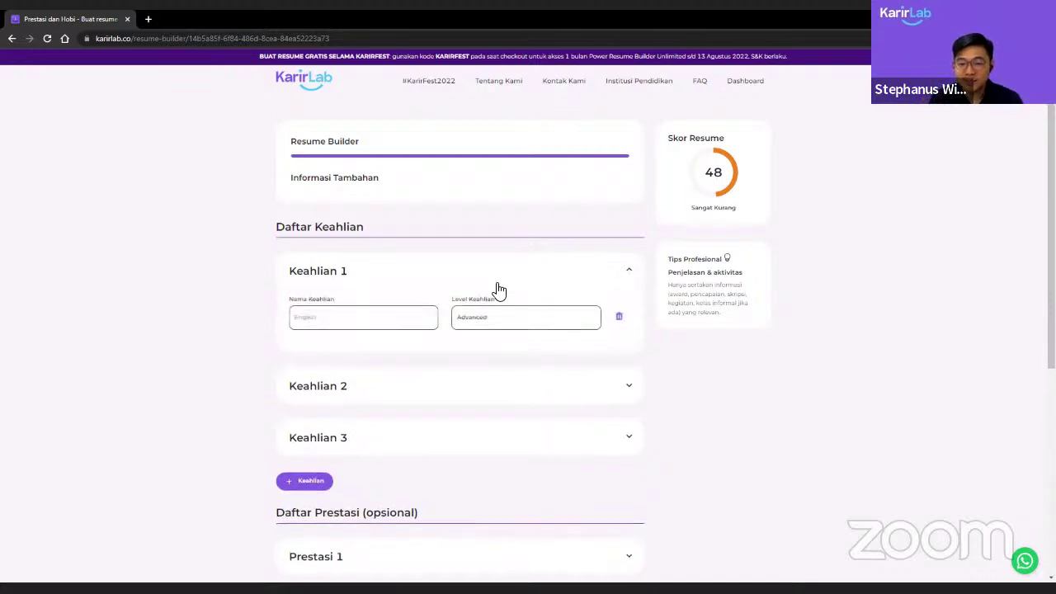
pyautogui.click(559, 402)
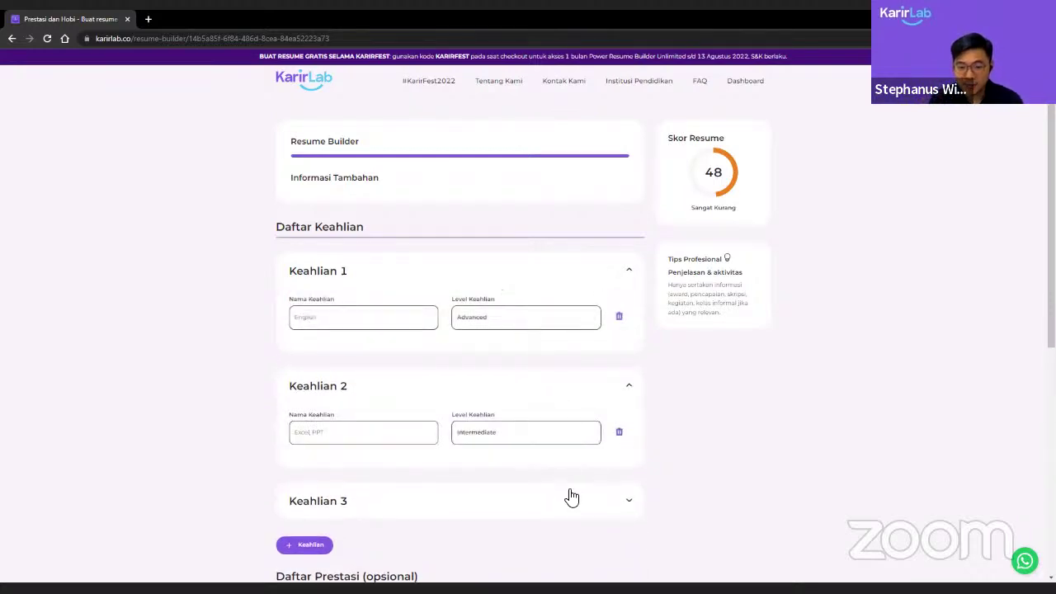
pyautogui.click(569, 495)
# Step: View the available skill levels for Keahlian 1 without changing the level, and collapse that entry
pyautogui.scroll(-1, 556, 483)
pyautogui.click(490, 264)
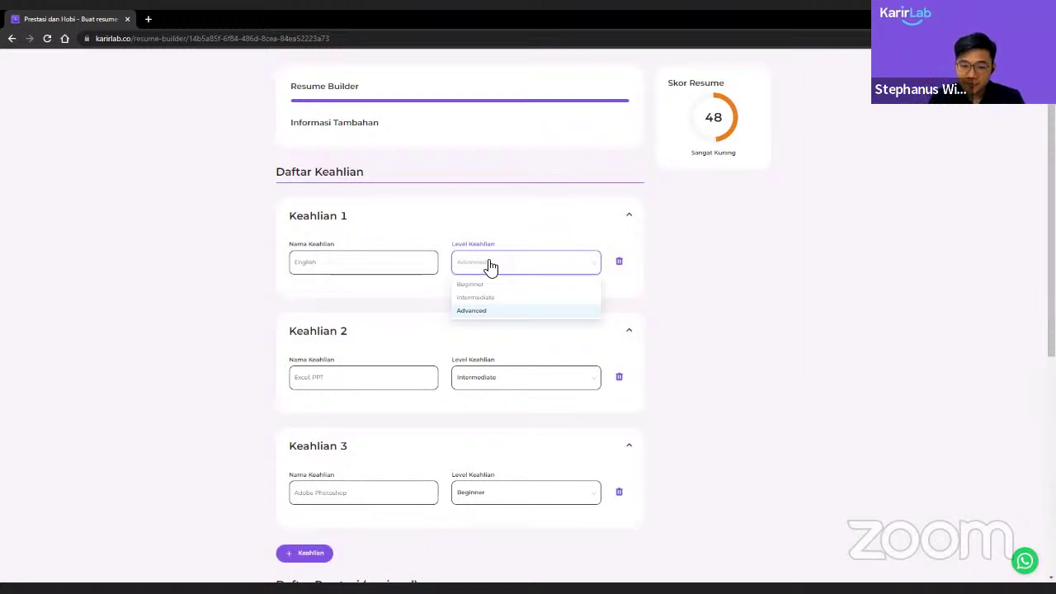
pyautogui.click(558, 232)
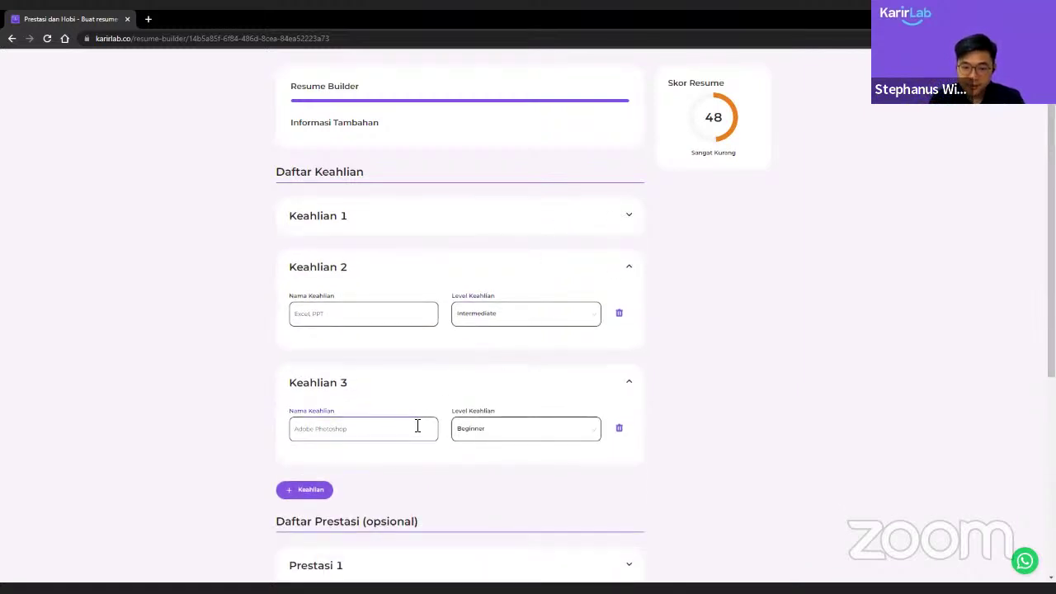
# Step: Look over the Keahlian 2 and Keahlian 3 skill entries, focusing the Keahlian 3 name field to read its professional tip
pyautogui.scroll(-2, 378, 374)
pyautogui.scroll(-1, 375, 372)
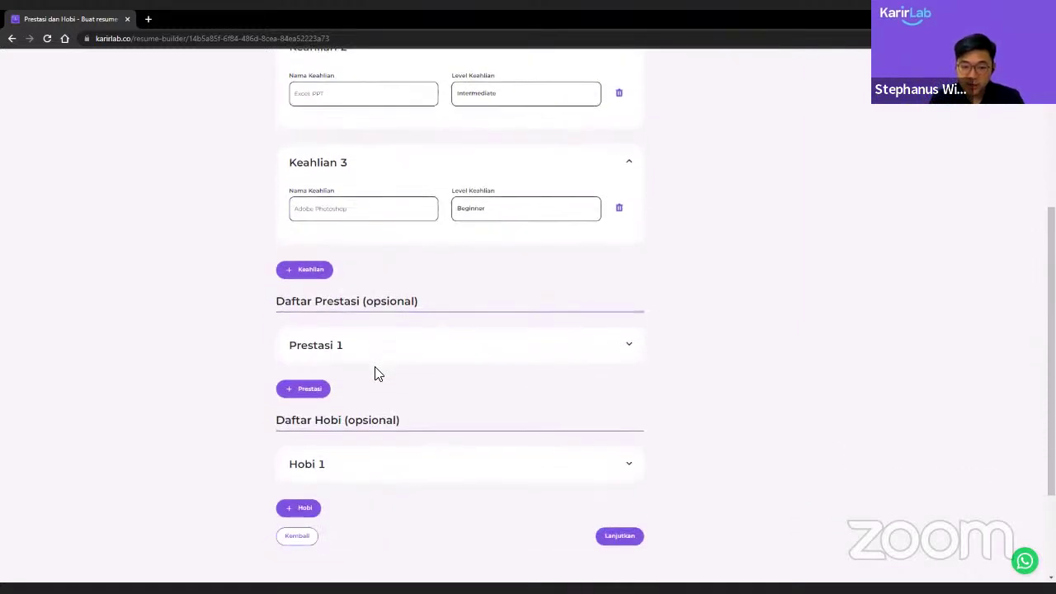
pyautogui.scroll(1, 375, 372)
pyautogui.click(375, 316)
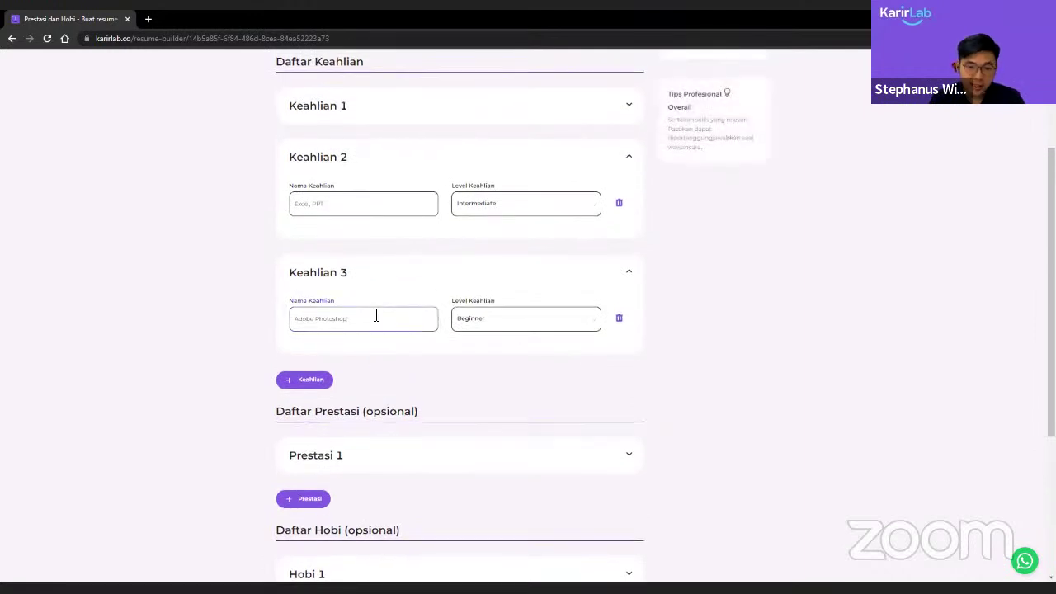
pyautogui.scroll(2, 375, 315)
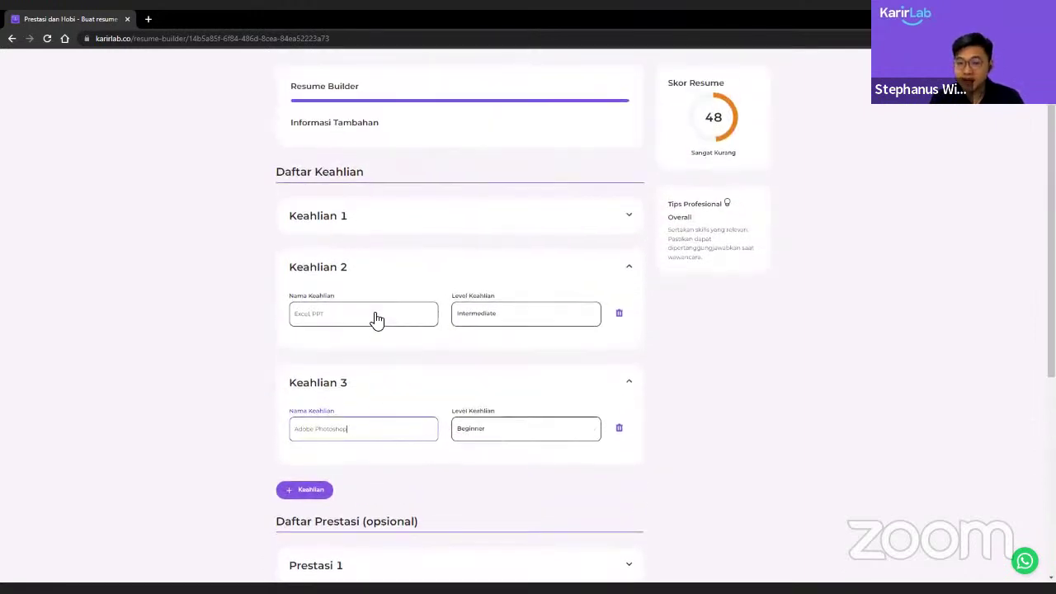
pyautogui.scroll(-1, 375, 318)
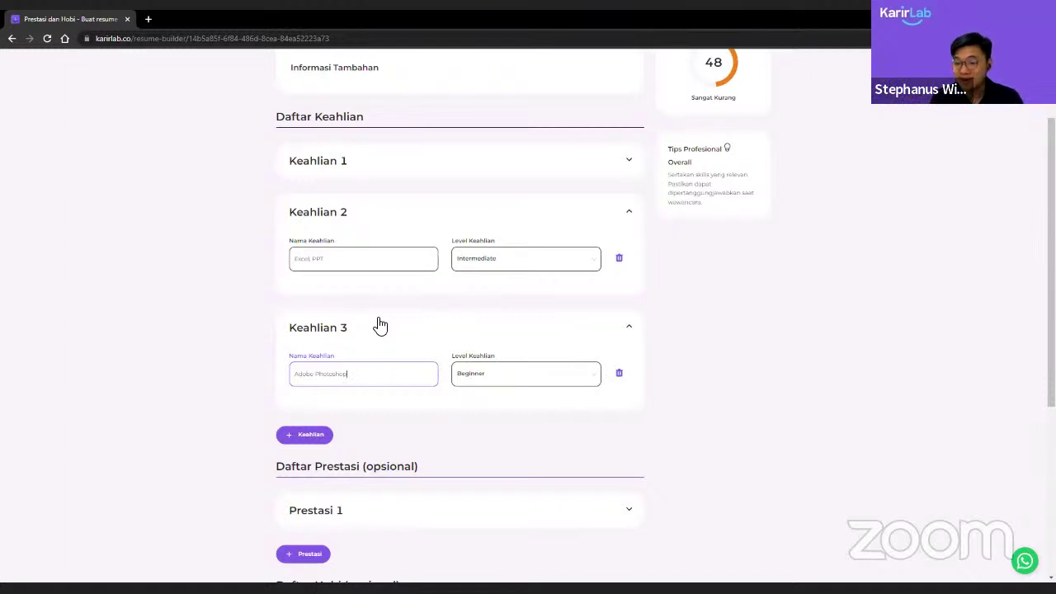
pyautogui.scroll(-2, 387, 372)
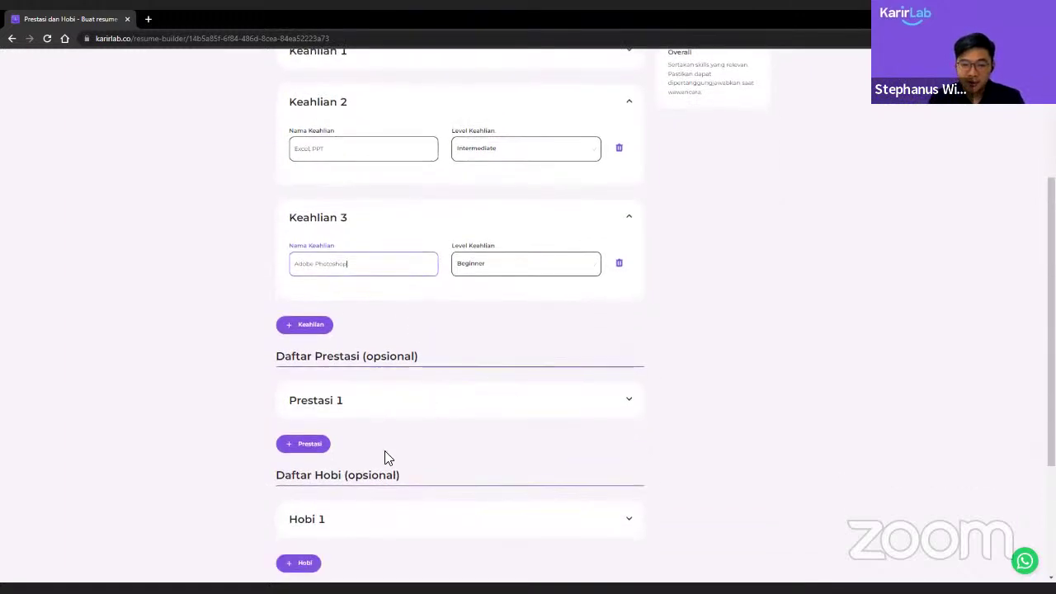
# Step: Add a second Prestasi entry, expand both Prestasi entries, and delete the empty second one
pyautogui.click(323, 448)
pyautogui.scroll(-3, 323, 437)
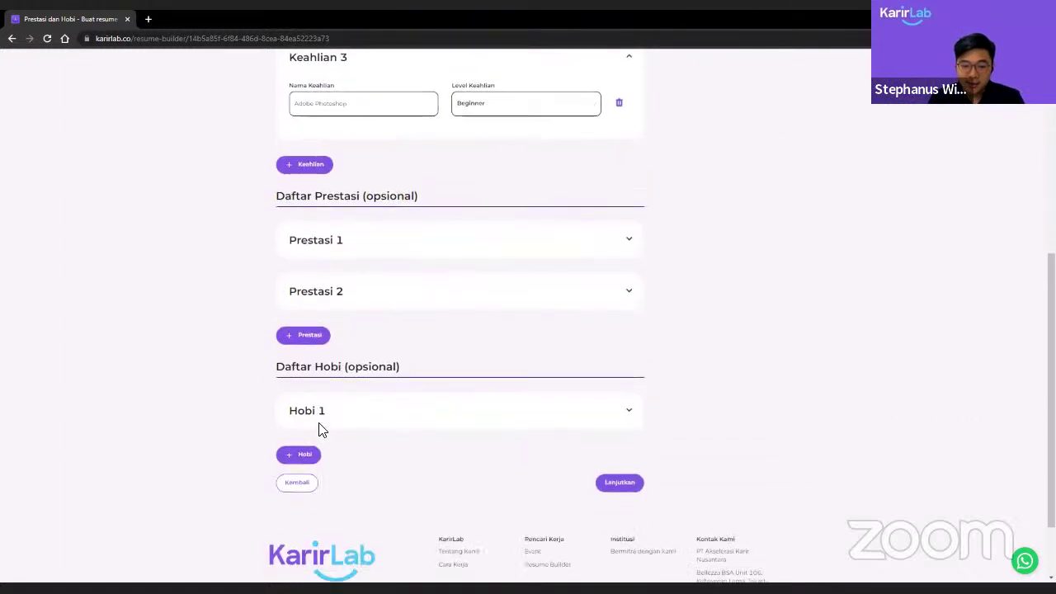
pyautogui.click(322, 239)
pyautogui.click(347, 351)
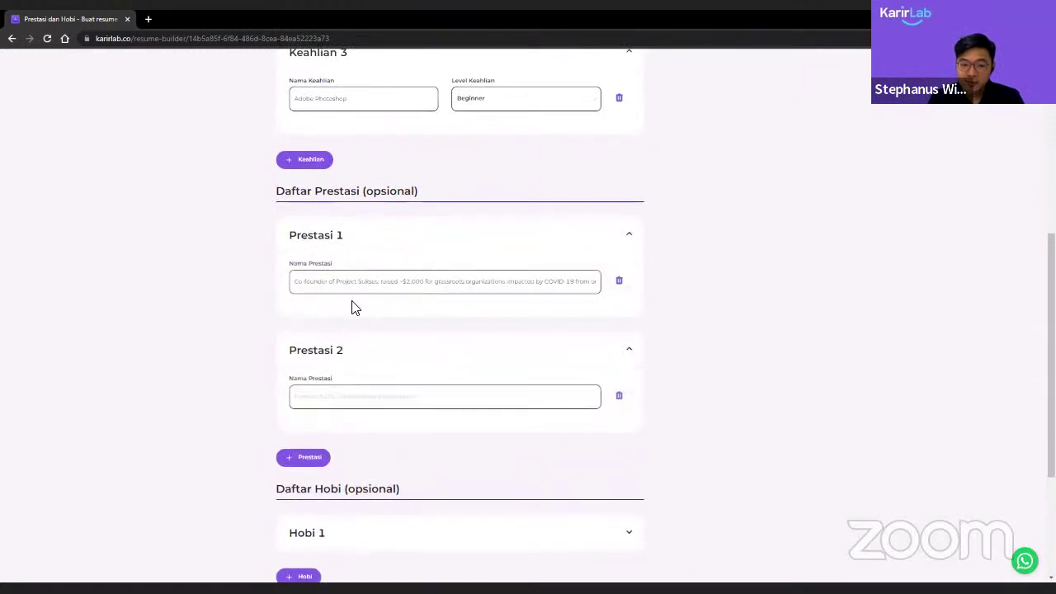
pyautogui.click(619, 397)
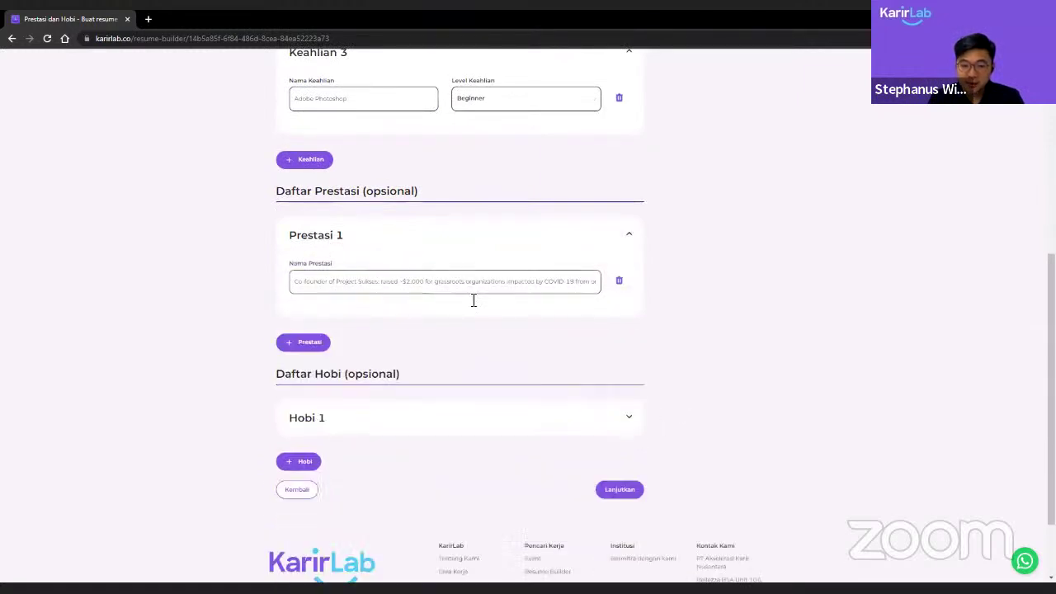
# Step: Read the Prestasi 1 description, highlighting the $2,000 for grassroots organizations phrase and "COVID-19"
pyautogui.click(302, 281)
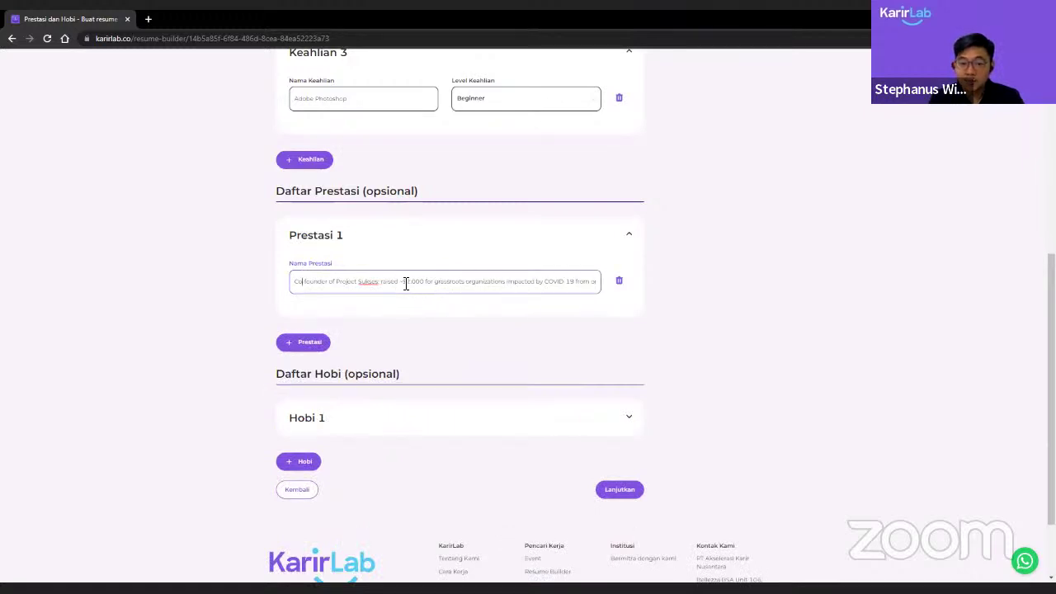
pyautogui.moveTo(403, 282); pyautogui.dragTo(501, 283)
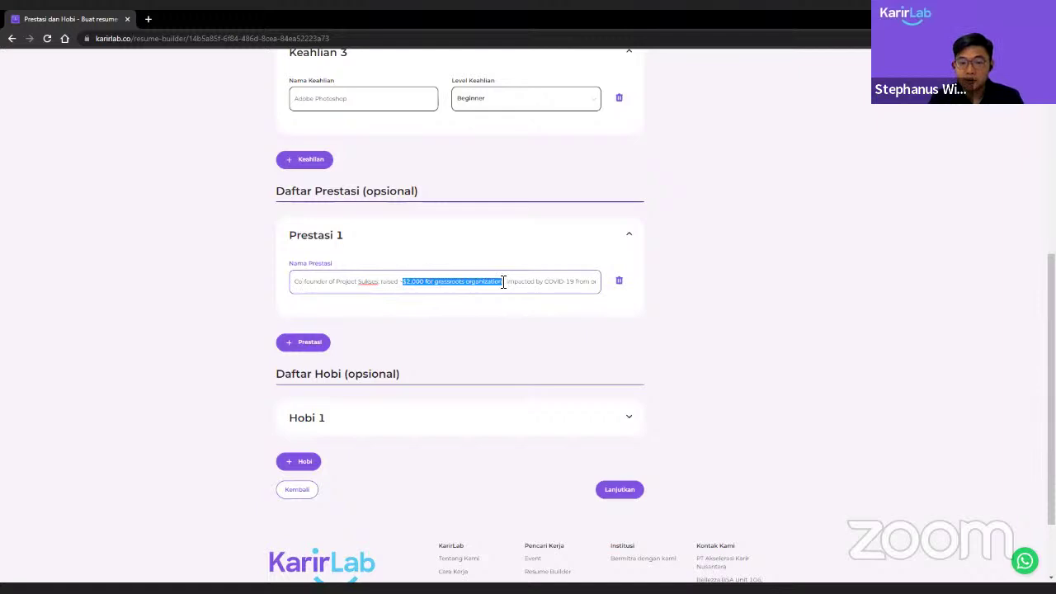
pyautogui.click(414, 282)
pyautogui.moveTo(404, 282); pyautogui.dragTo(506, 284)
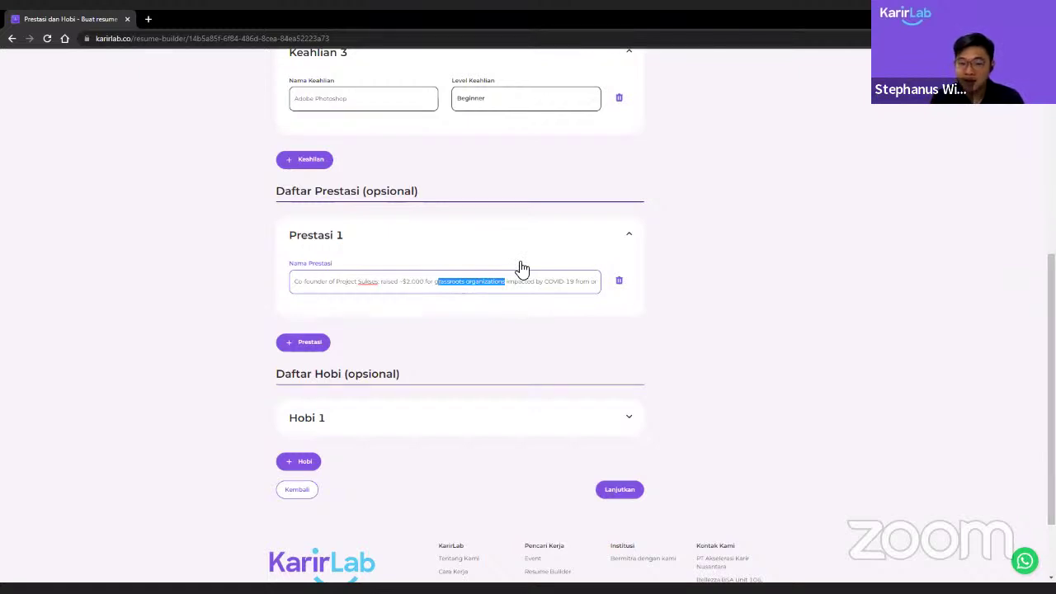
pyautogui.click(551, 286)
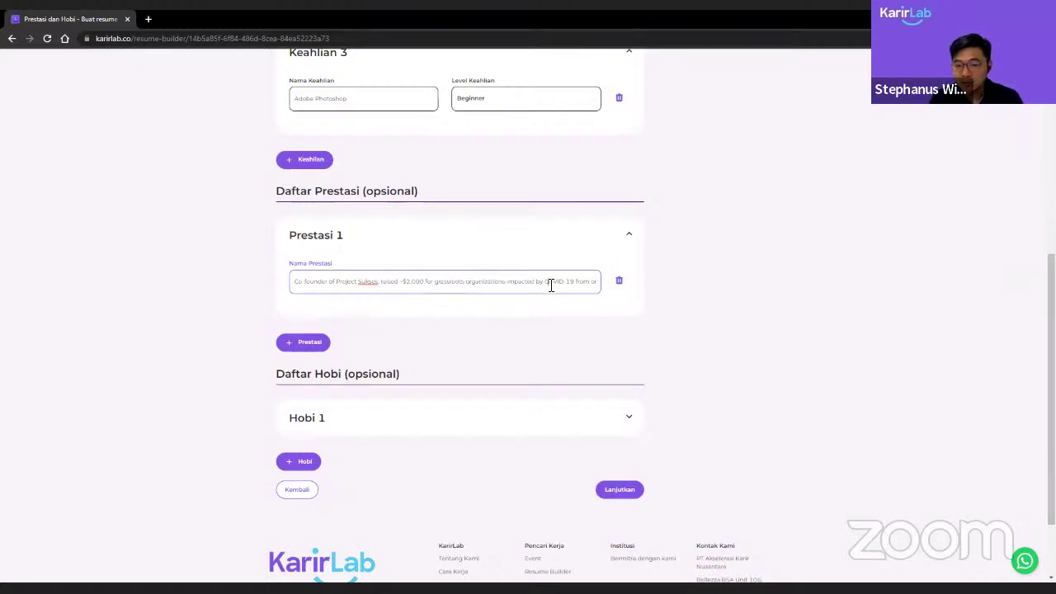
pyautogui.moveTo(544, 285); pyautogui.dragTo(580, 286)
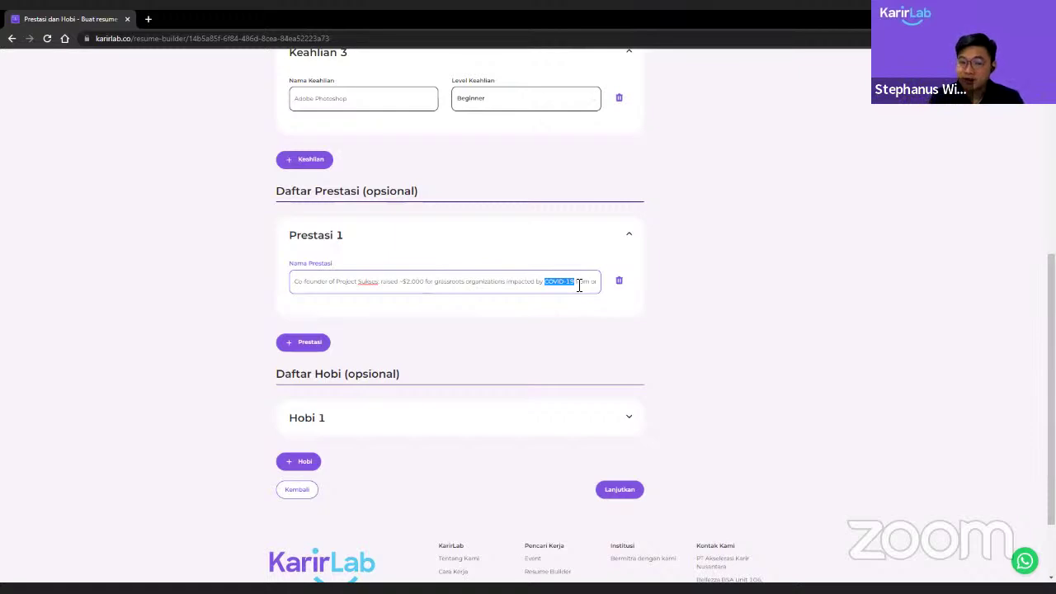
pyautogui.scroll(1, 455, 351)
pyautogui.scroll(-2, 446, 297)
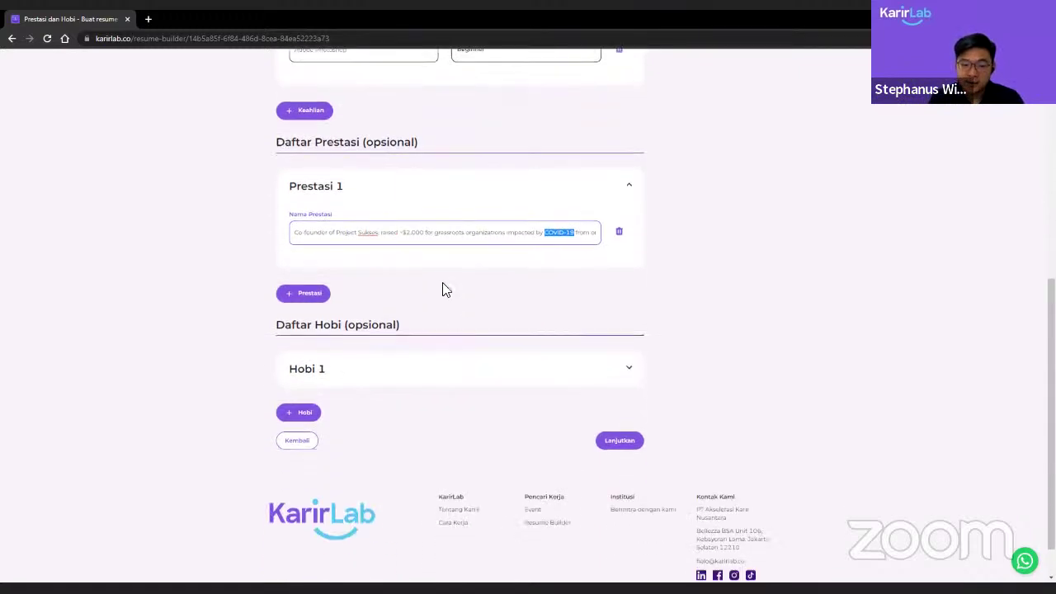
# Step: Expand the Hobi 1 entry, go through its listed interests, and look over the skills, achievements and hobbies lists again
pyautogui.click(434, 378)
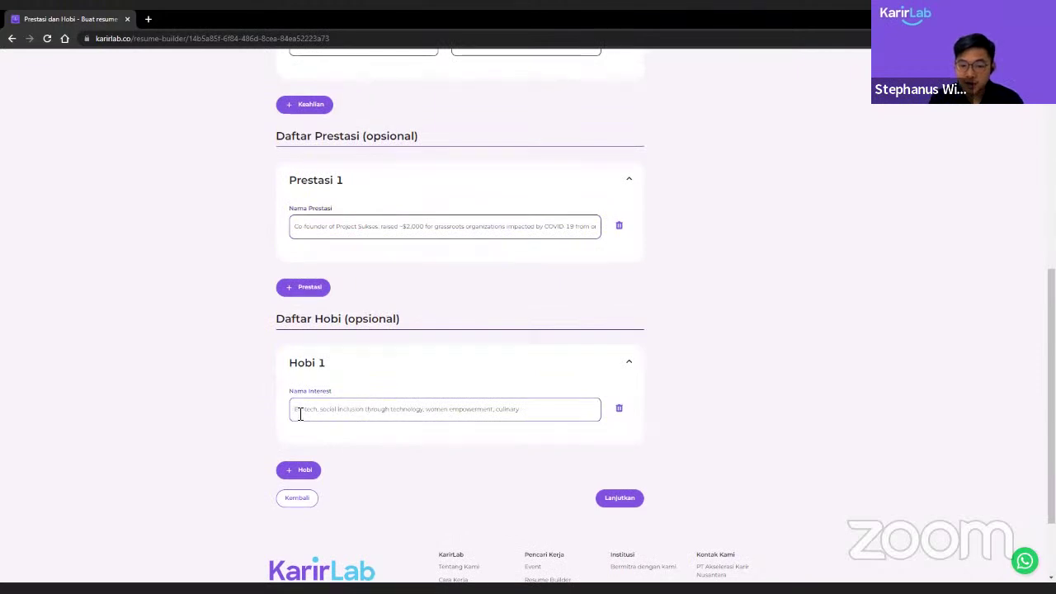
pyautogui.moveTo(295, 411); pyautogui.dragTo(329, 410)
pyautogui.click(350, 435)
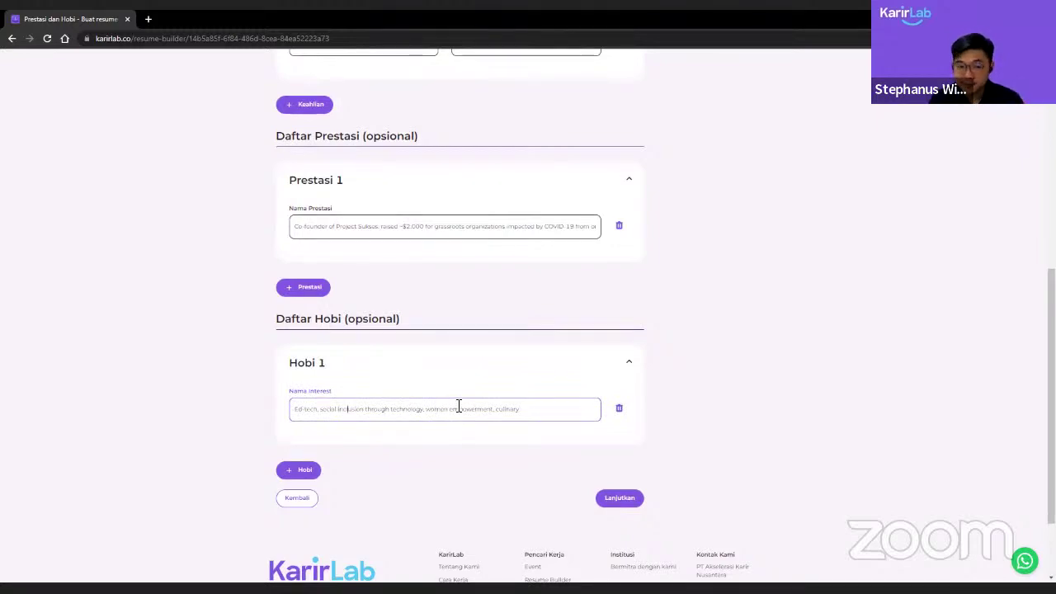
pyautogui.scroll(5, 455, 409)
pyautogui.scroll(1, 455, 413)
pyautogui.scroll(-4, 455, 413)
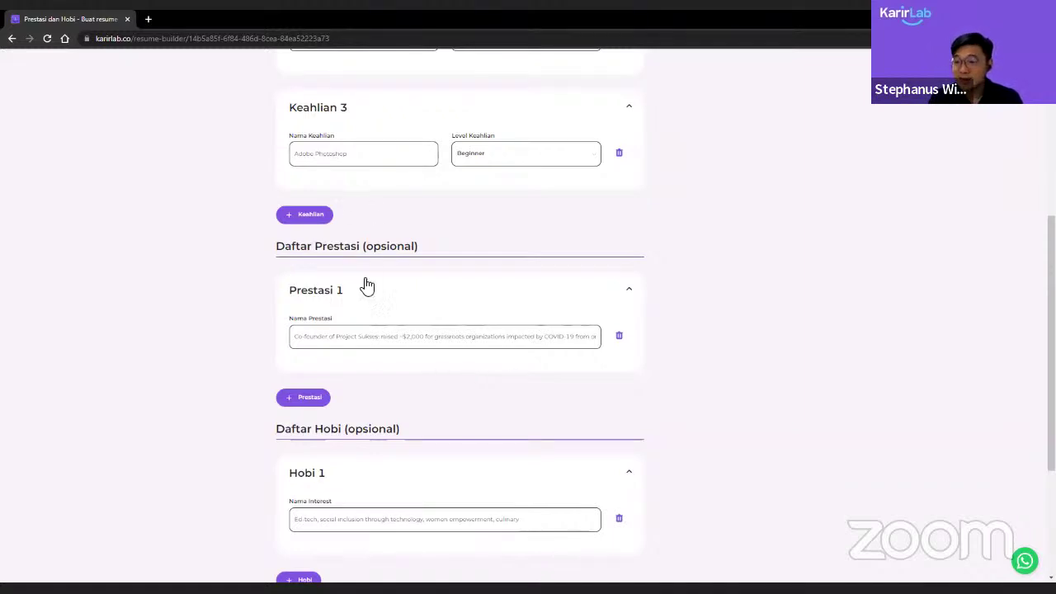
pyautogui.scroll(-1, 429, 305)
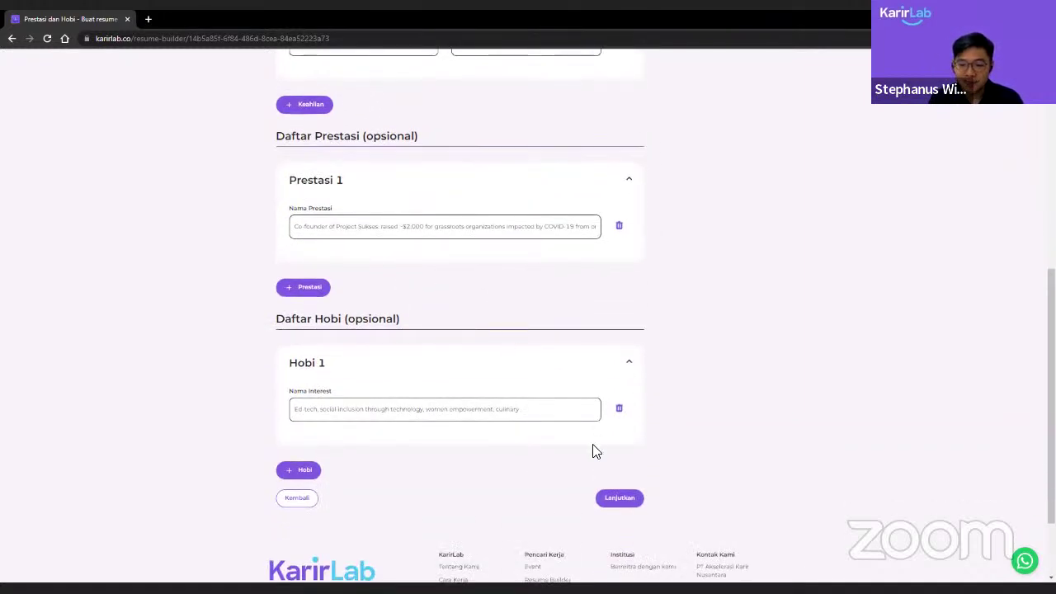
# Step: Continue from the skills, achievements and hobbies section to the resume preview and look over the generated resume and its score
pyautogui.click(620, 499)
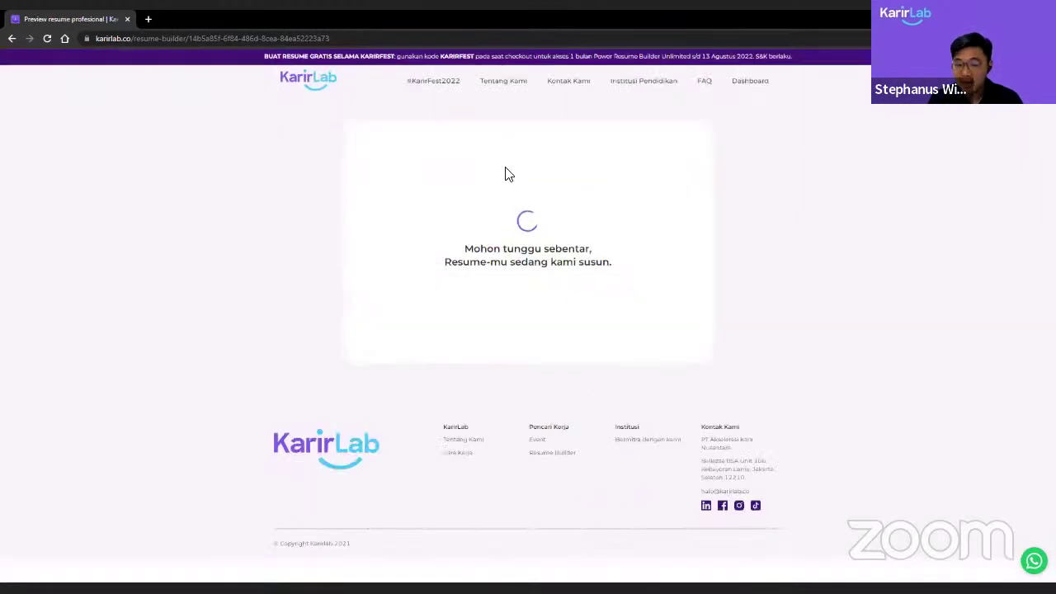
pyautogui.scroll(-2, 459, 228)
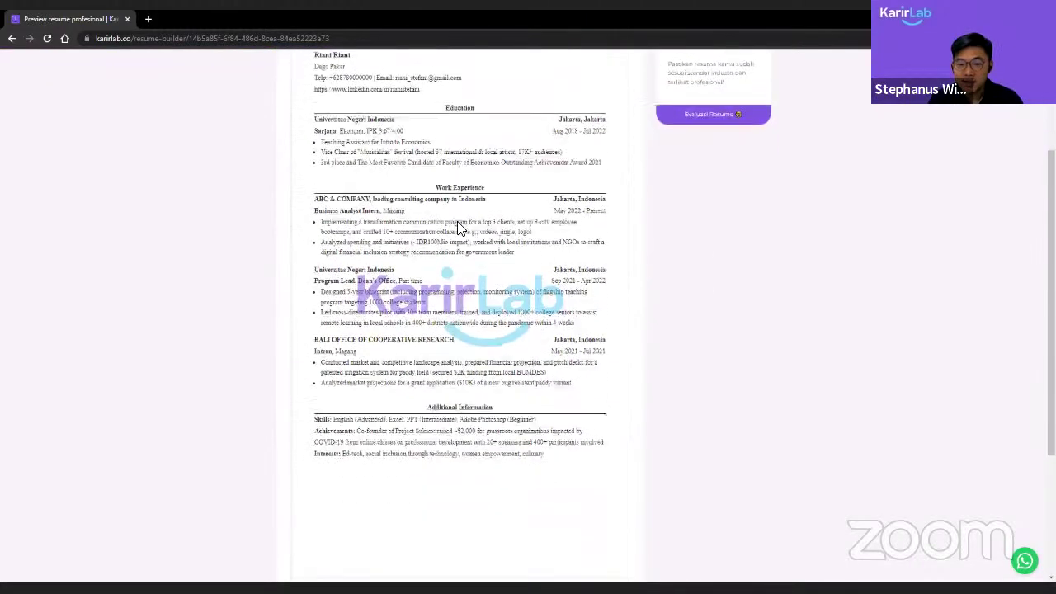
pyautogui.scroll(1, 460, 228)
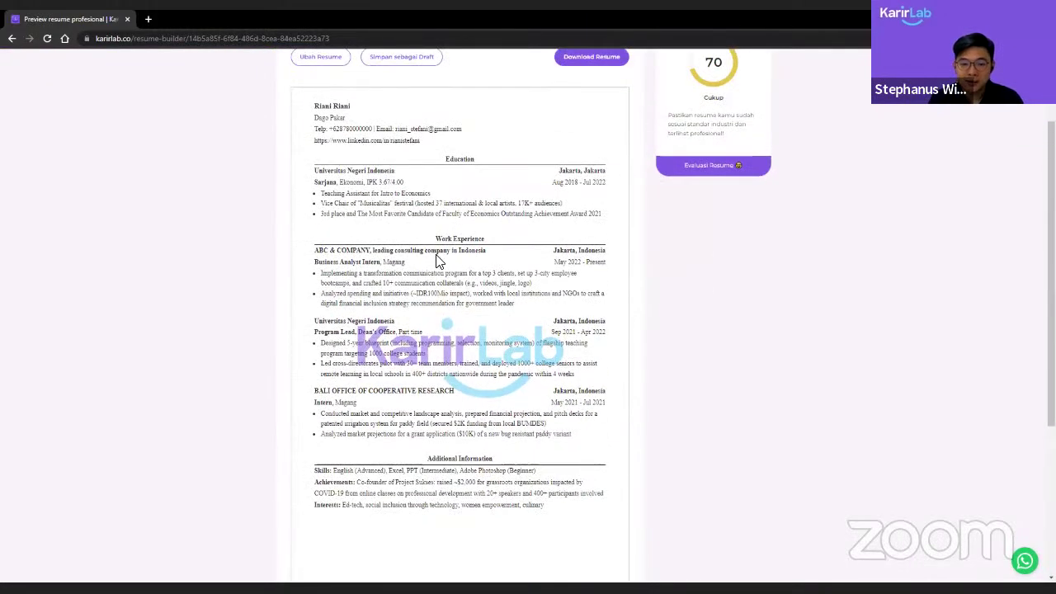
pyautogui.scroll(1, 439, 262)
pyautogui.scroll(-2, 439, 262)
pyautogui.scroll(2, 439, 262)
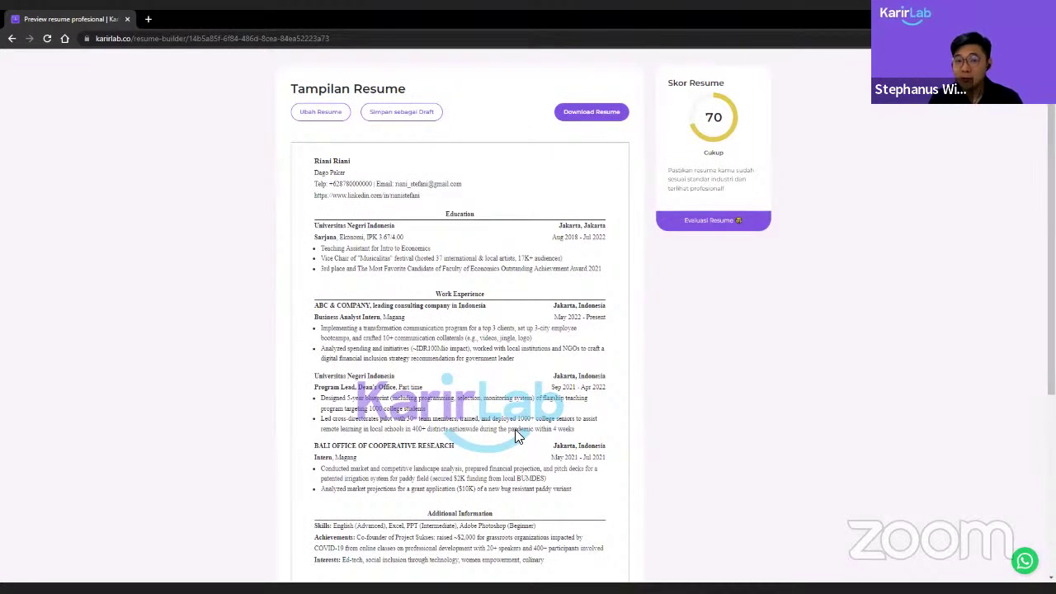
# Step: Save the resume as a draft and open the PDF of the resume dated 04 Aug 2022 from the list
pyautogui.click(420, 117)
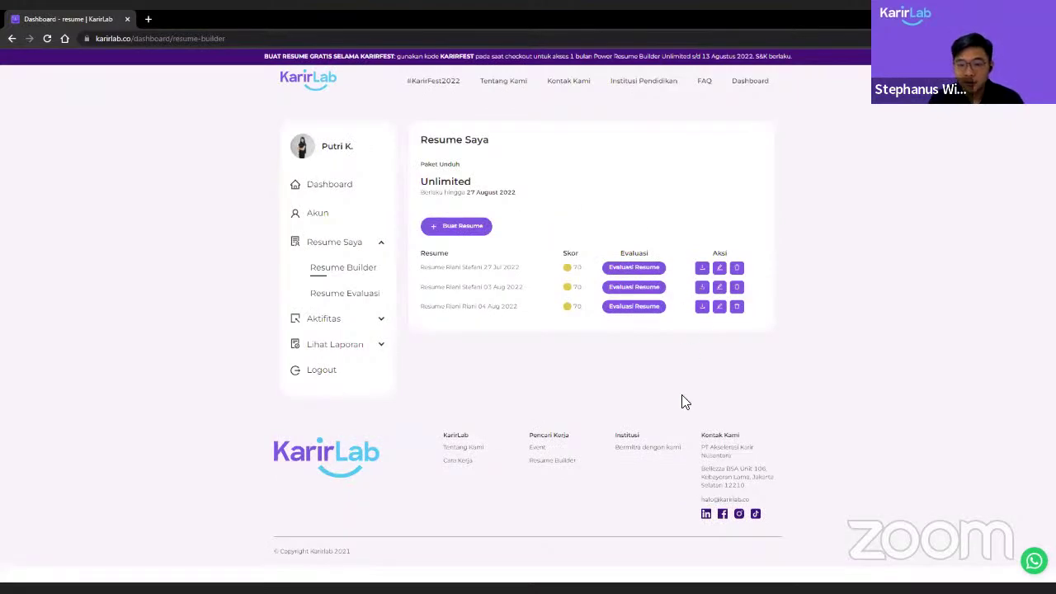
pyautogui.click(703, 308)
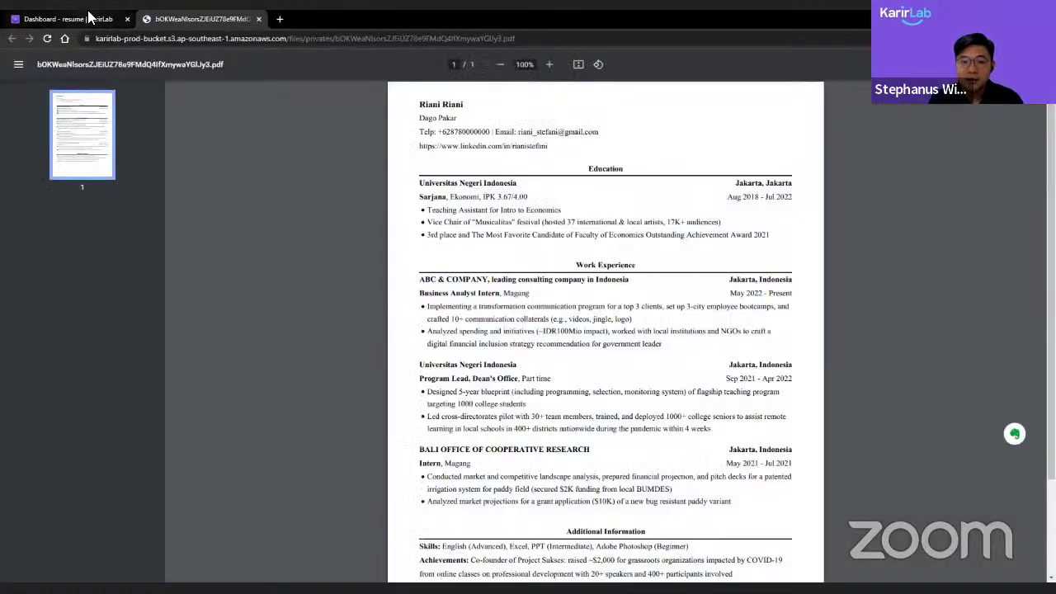
# Step: Return to the KarirLab dashboard and highlight the KARIRFEST promo code in the banner, clearing the highlight when done
pyautogui.click(83, 17)
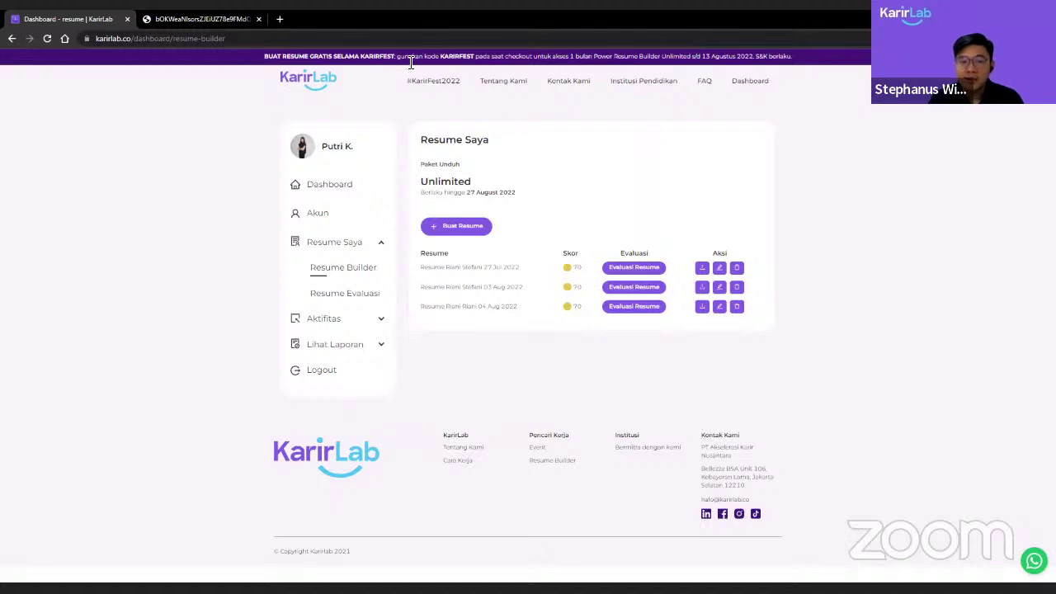
pyautogui.moveTo(440, 58); pyautogui.dragTo(473, 62)
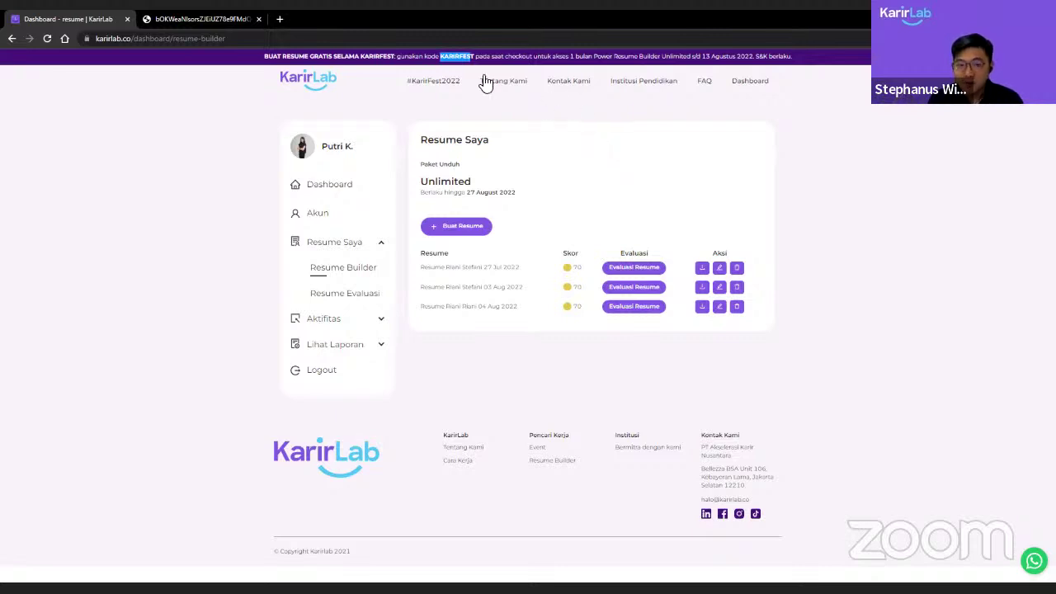
pyautogui.click(466, 59)
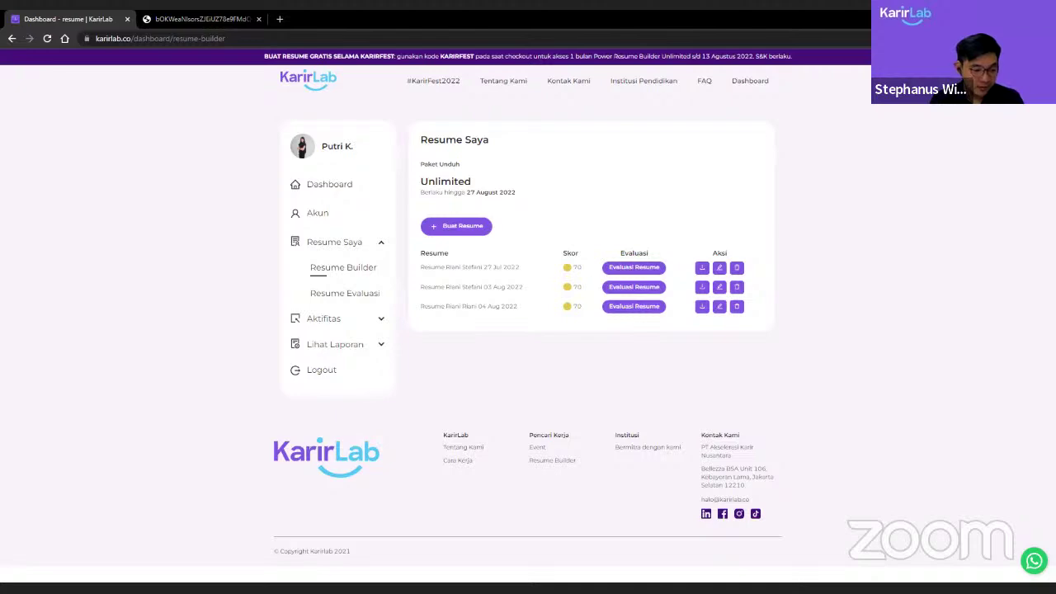
# Step: Switch to the presentation and advance past the Sesi Q&A slide to the "Ask your question on sli.do!" slide
pyautogui.hotkey('alt', 'Tab')
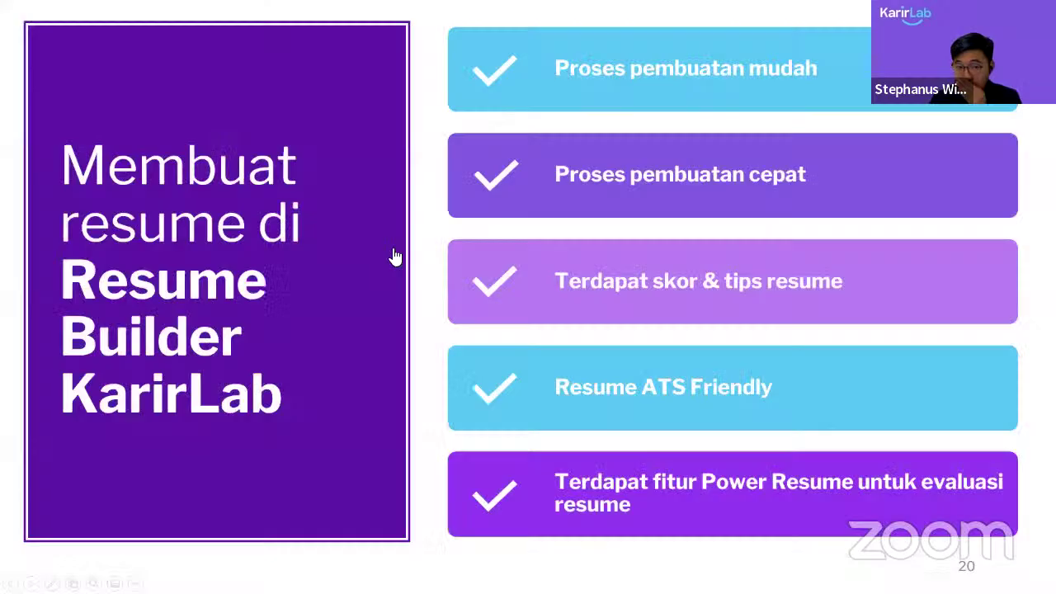
pyautogui.press('Right')
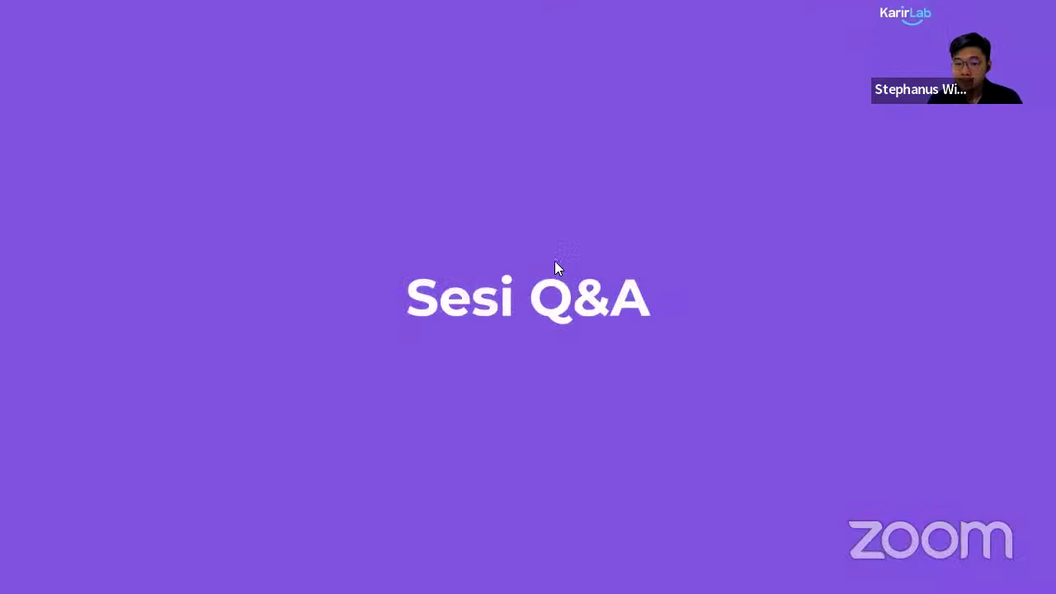
pyautogui.press('Right')
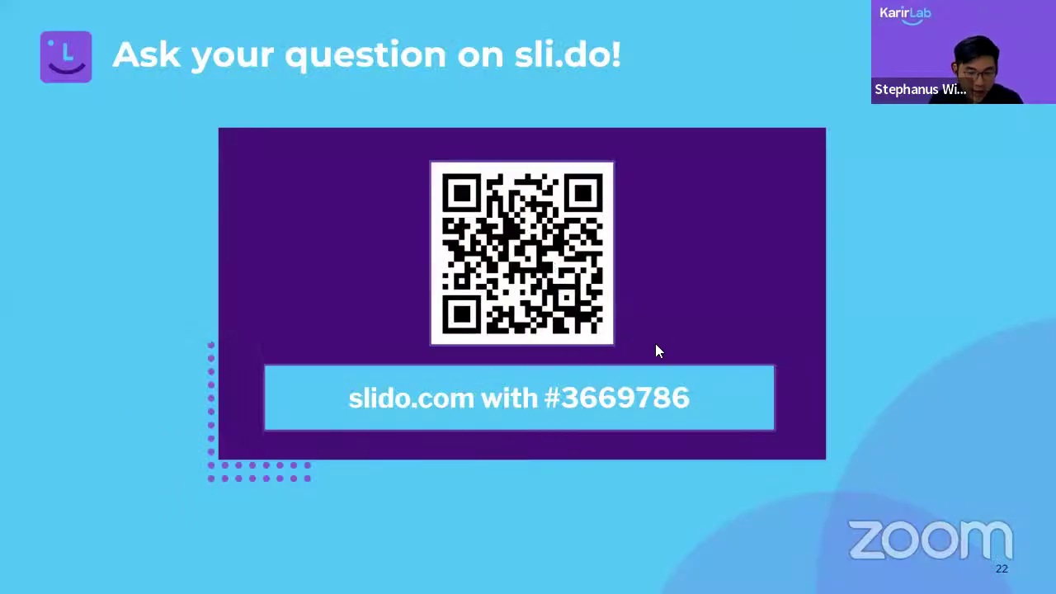
pyautogui.press('Right')
pyautogui.press('Left')
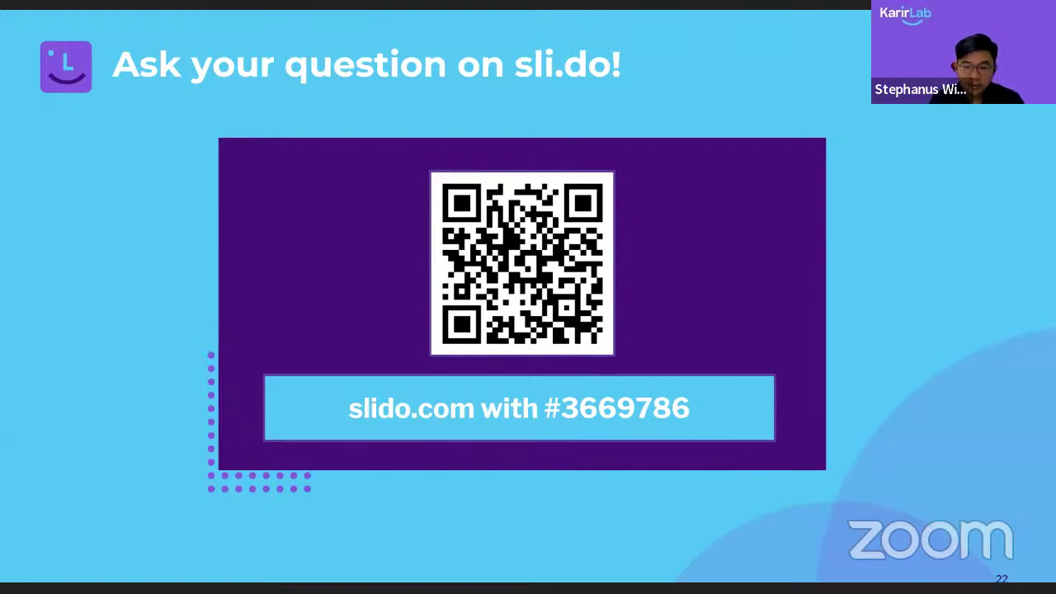
# Step: Switch back to the resume builder, mark the Universitas Negeri Indonesia education as still active, and open the Slido questions
pyautogui.hotkey('alt', 'Tab')
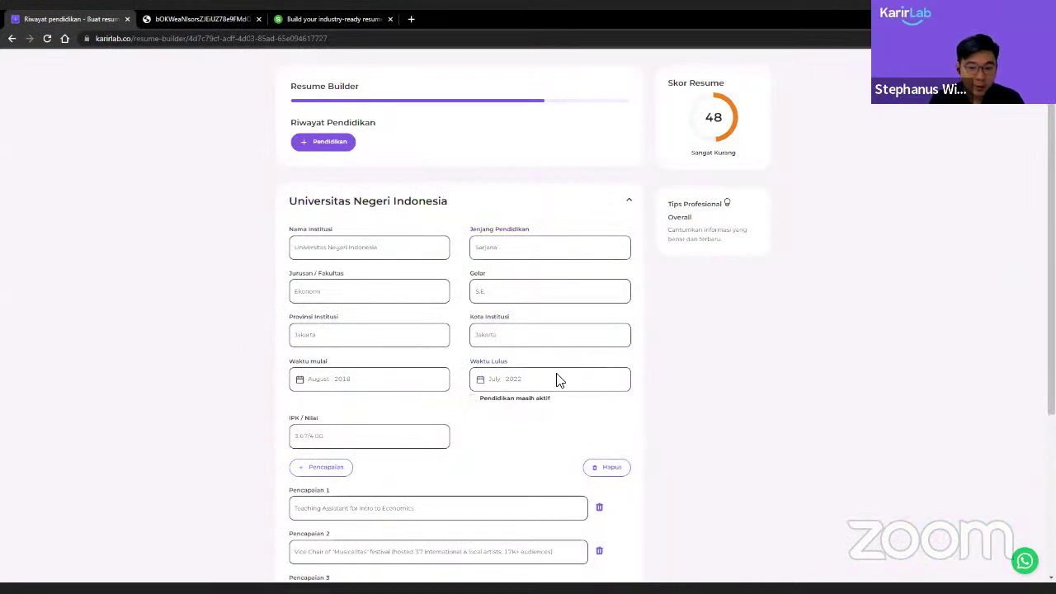
pyautogui.click(486, 404)
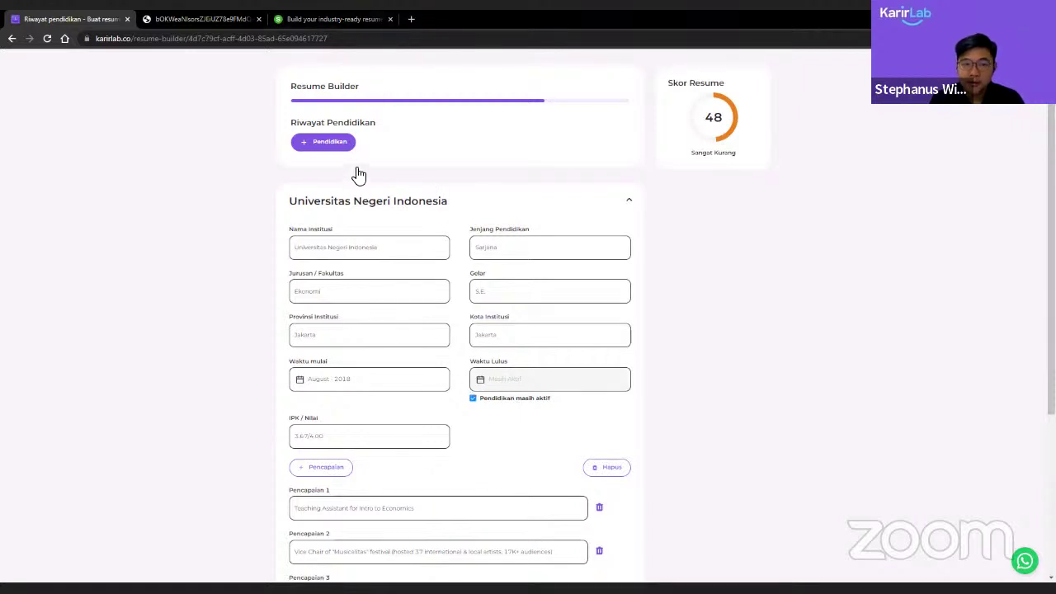
pyautogui.click(333, 17)
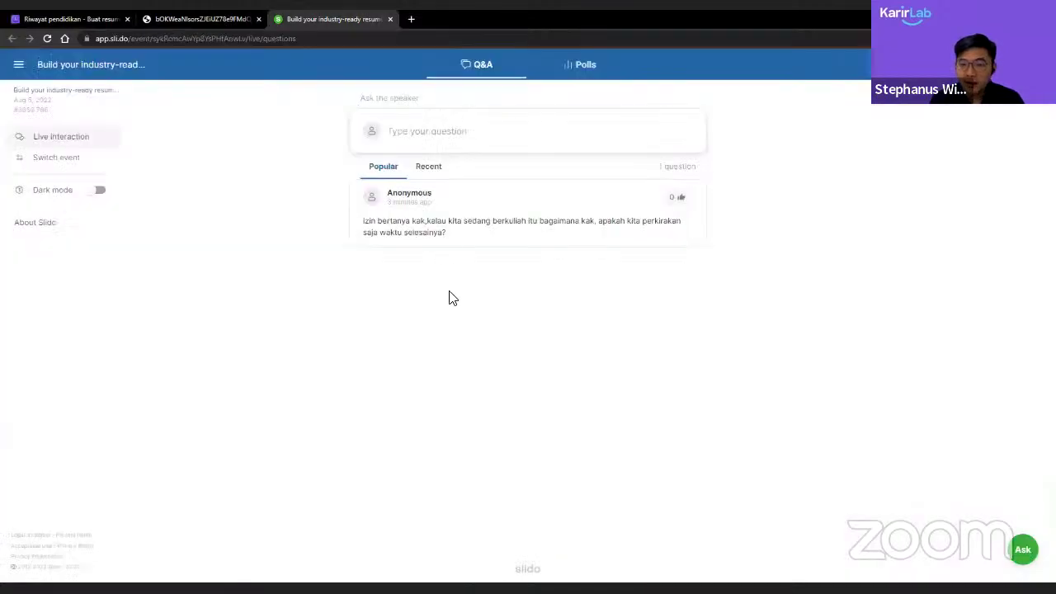
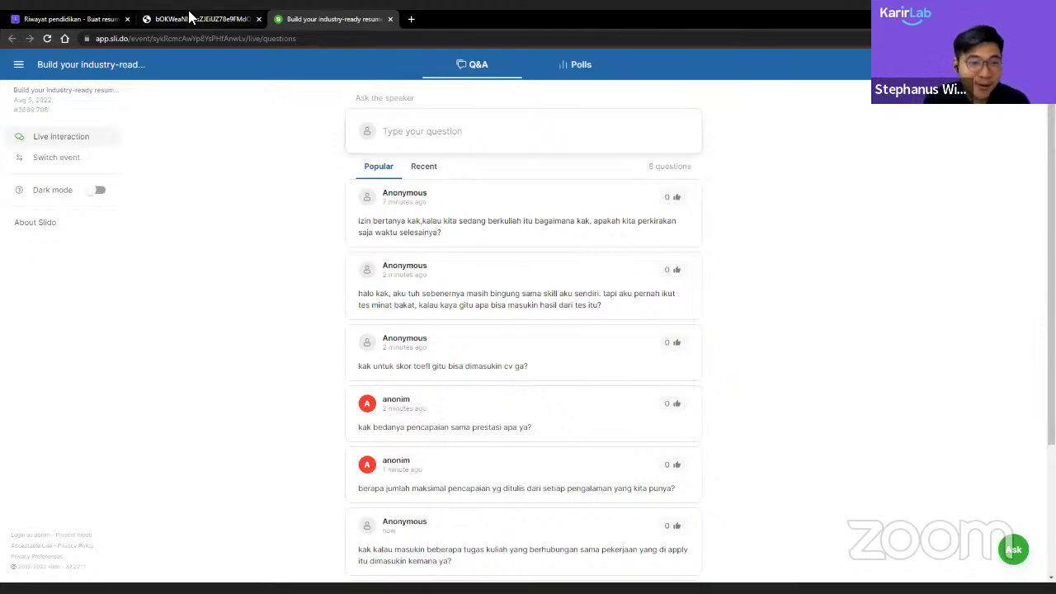
# Step: Return to the resume builder, continue to the Prestasi dan Hobi section, and expand Prestasi 1 to examine its name field
pyautogui.click(55, 17)
pyautogui.scroll(-5, 440, 408)
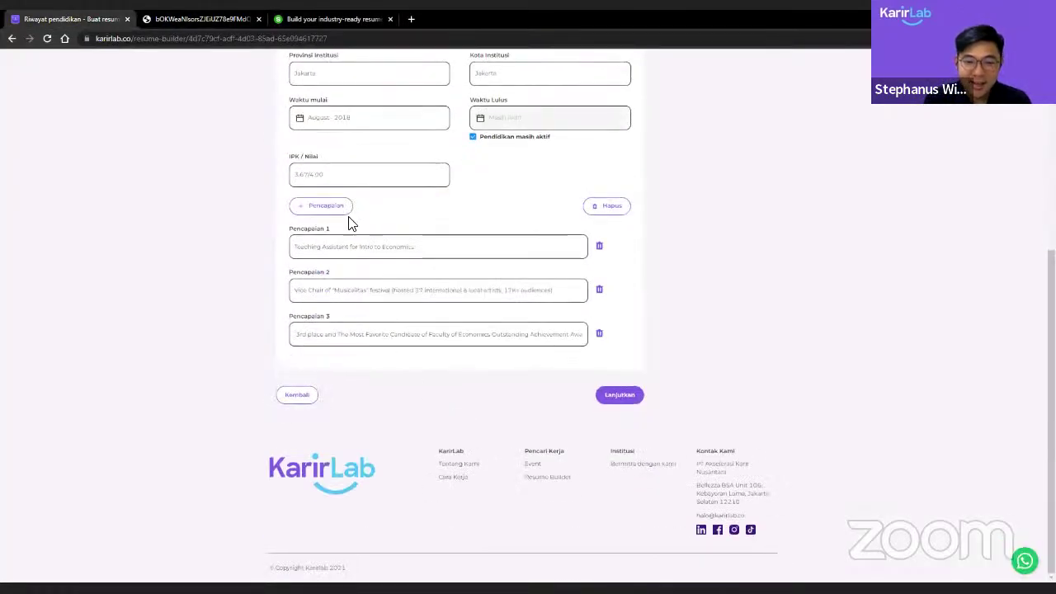
pyautogui.scroll(1, 330, 260)
pyautogui.click(616, 450)
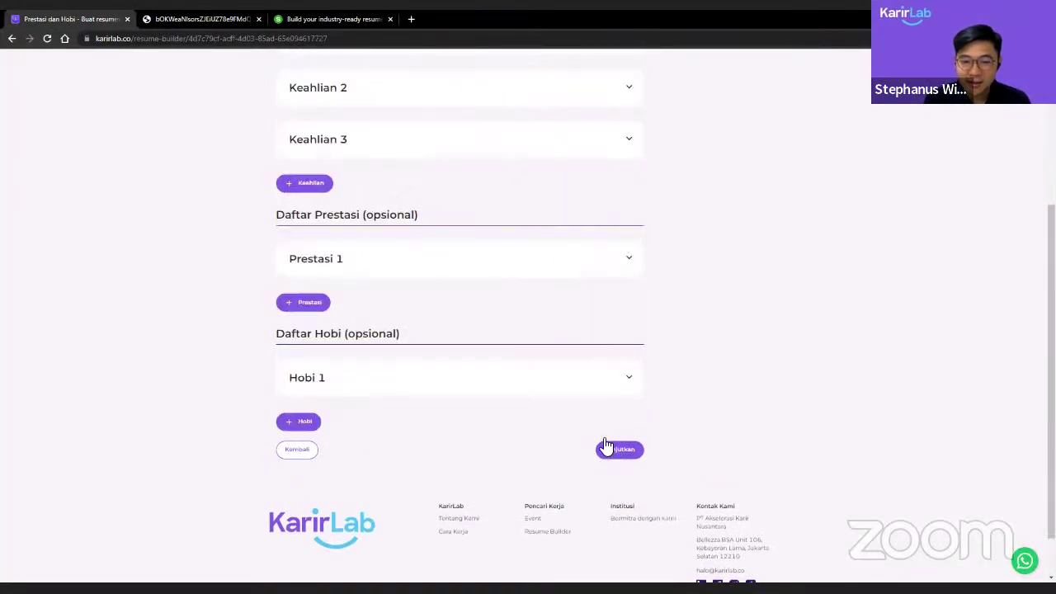
pyautogui.click(451, 279)
pyautogui.click(450, 304)
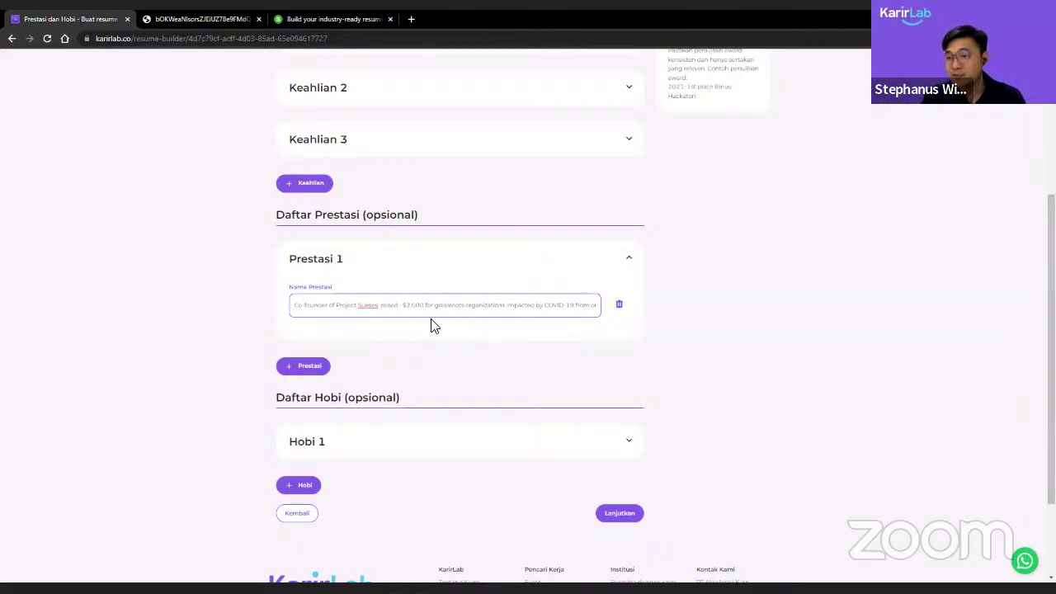
# Step: Go back to the work experience section, expand the Program Lead, Dean's Office entry, and highlight its Pencapaian 1 text
pyautogui.click(299, 513)
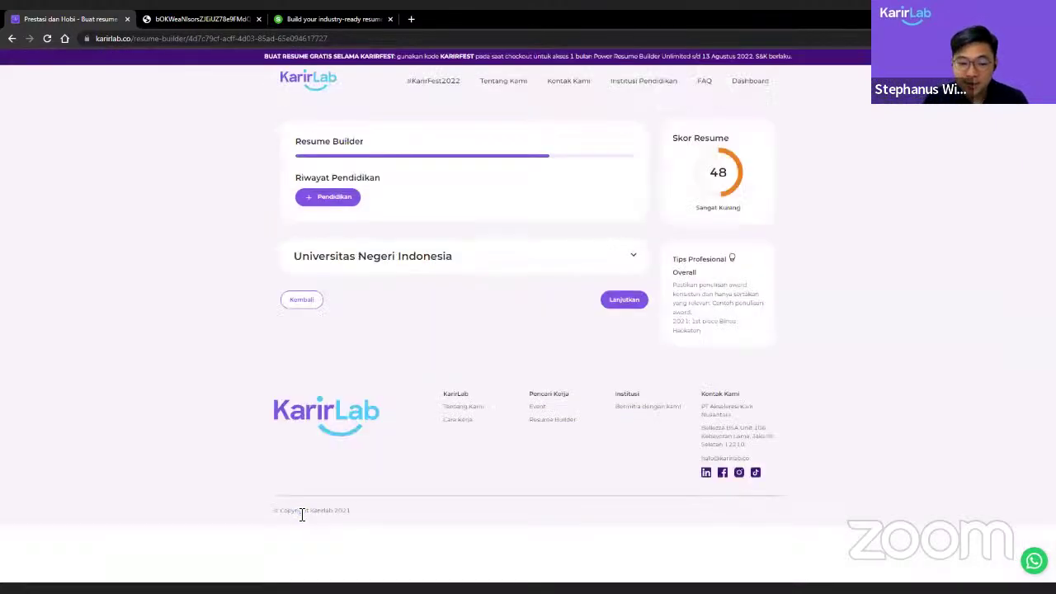
pyautogui.click(293, 299)
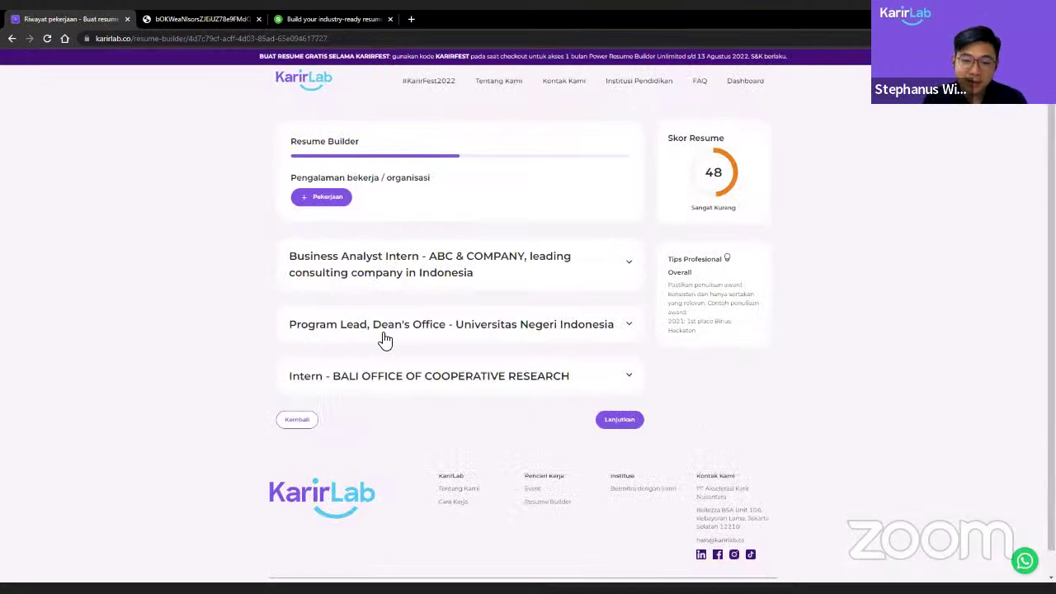
pyautogui.click(384, 339)
pyautogui.scroll(-1, 391, 339)
pyautogui.scroll(-3, 390, 339)
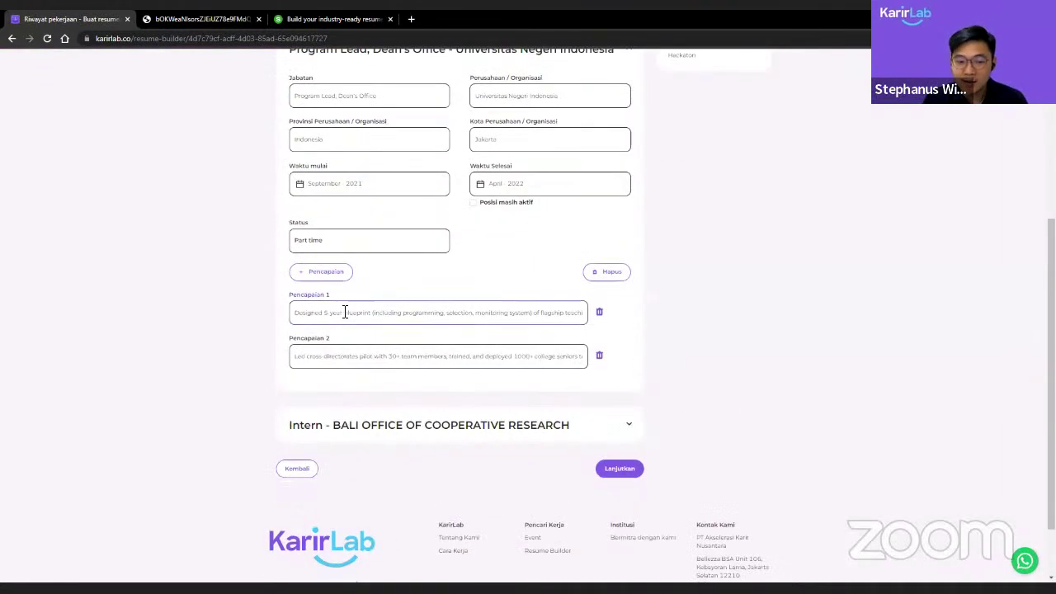
pyautogui.click(344, 310)
pyautogui.moveTo(297, 313); pyautogui.dragTo(584, 313)
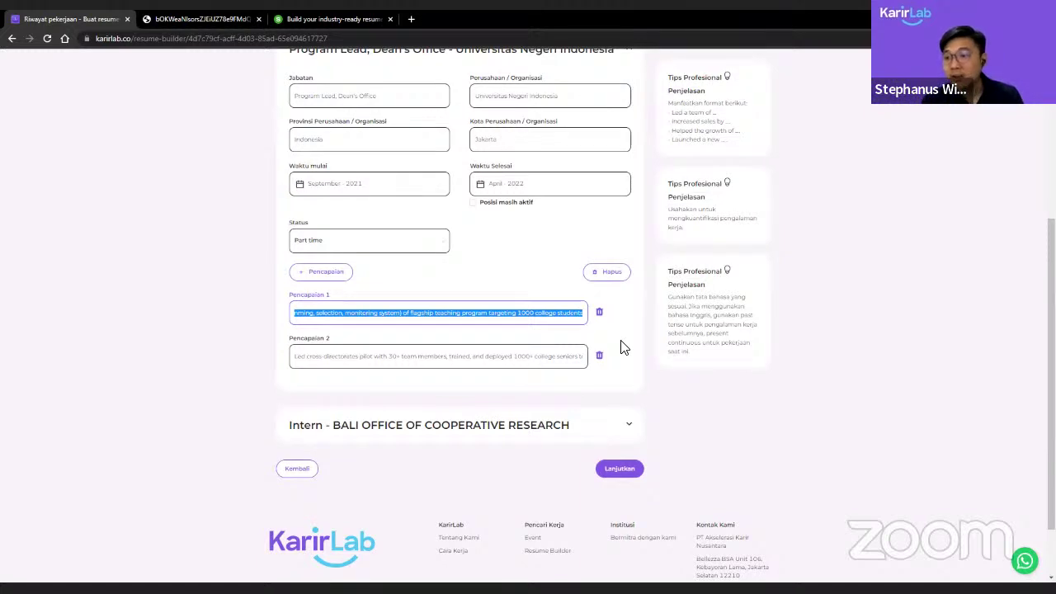
pyautogui.click(515, 315)
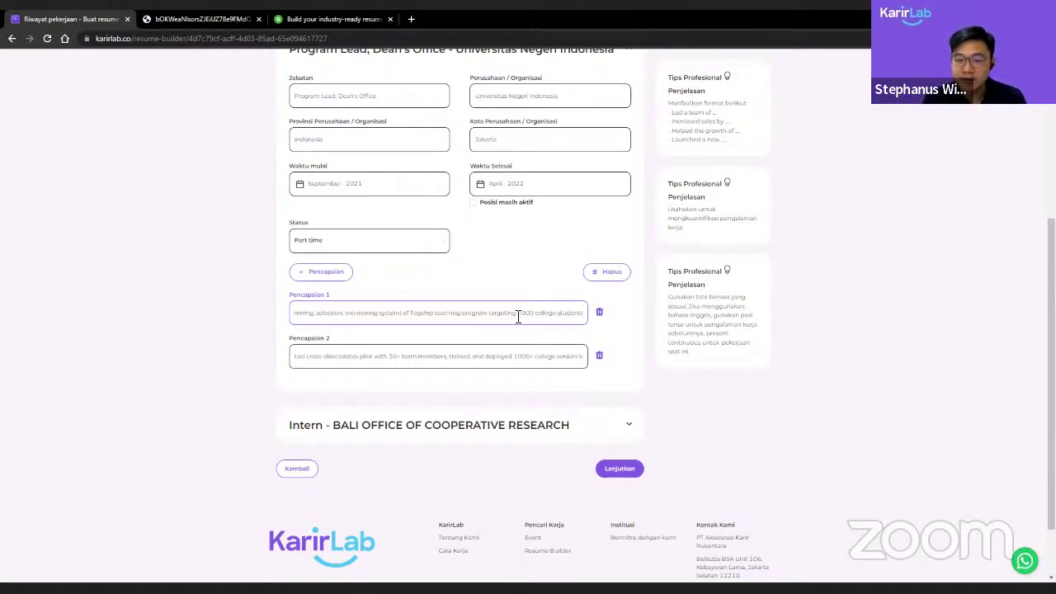
pyautogui.scroll(3, 468, 321)
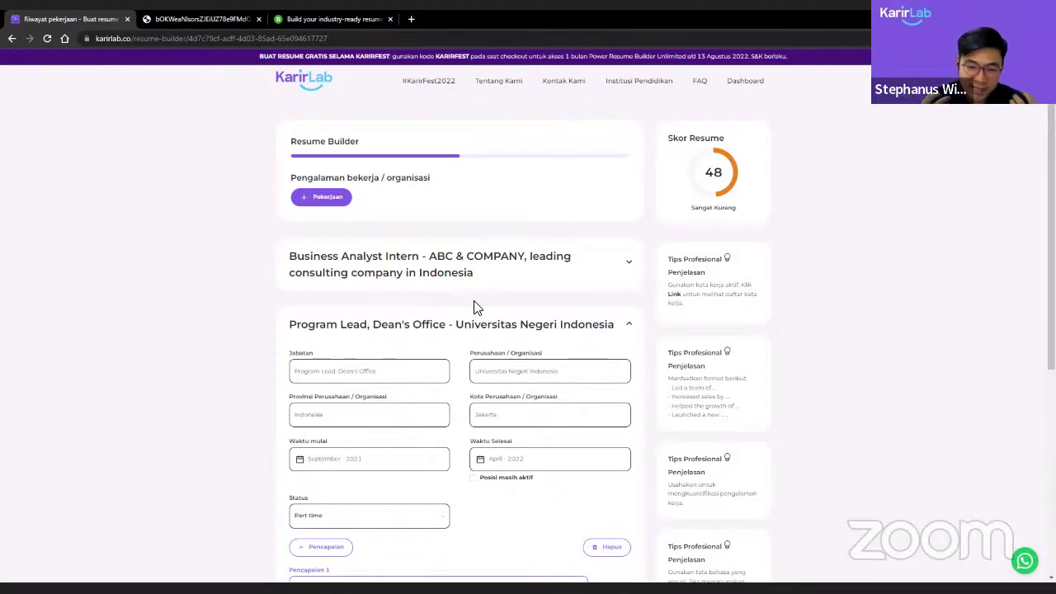
# Step: Switch to the Slido Q&A and read through the audience questions down the list
pyautogui.click(301, 19)
pyautogui.scroll(-2, 313, 181)
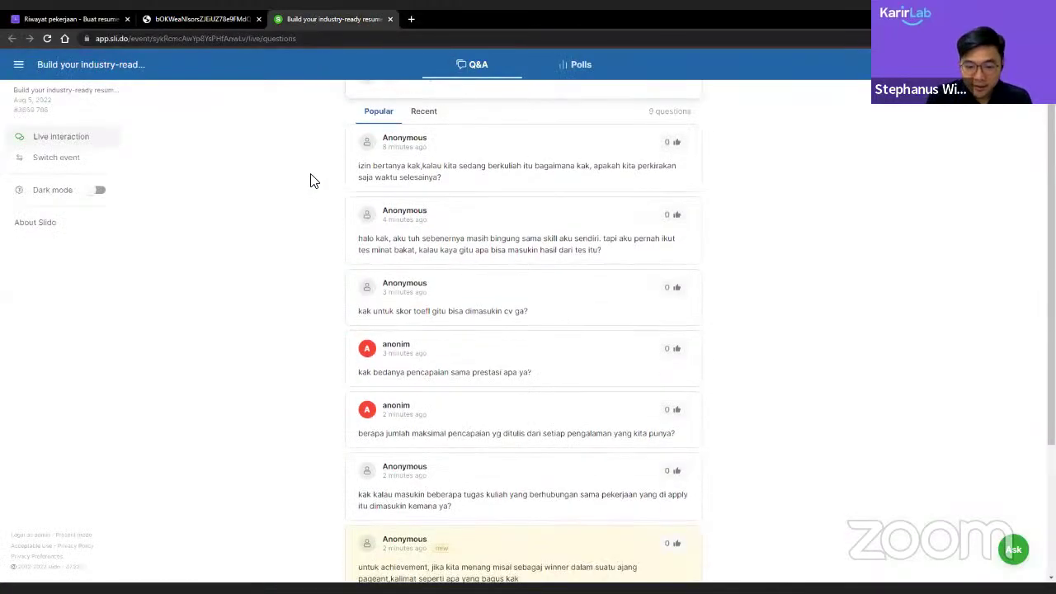
pyautogui.scroll(-1, 312, 179)
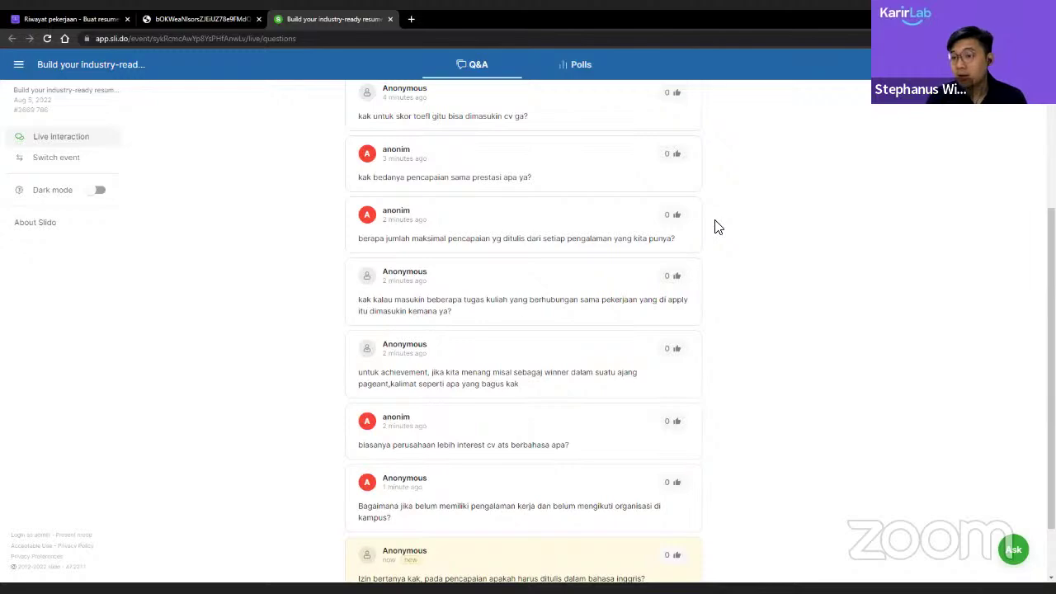
# Step: Return to the resume builder, continue from work experience to the education history, and expand the Universitas Negeri Indonesia entry
pyautogui.click(87, 18)
pyautogui.scroll(-1, 413, 406)
pyautogui.scroll(-3, 413, 406)
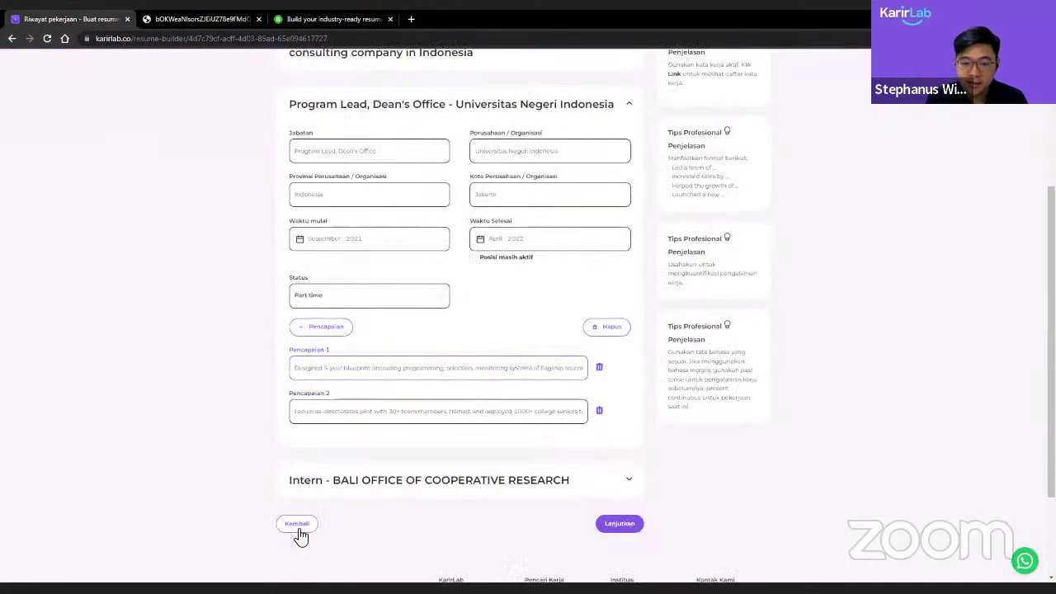
pyautogui.click(299, 527)
pyautogui.click(622, 493)
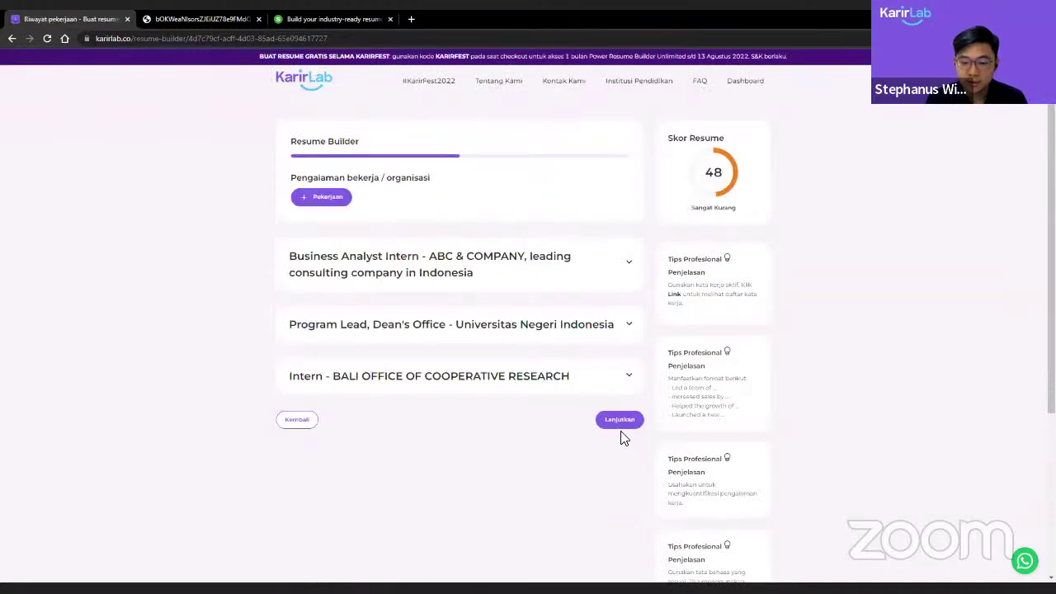
pyautogui.click(625, 421)
pyautogui.click(628, 258)
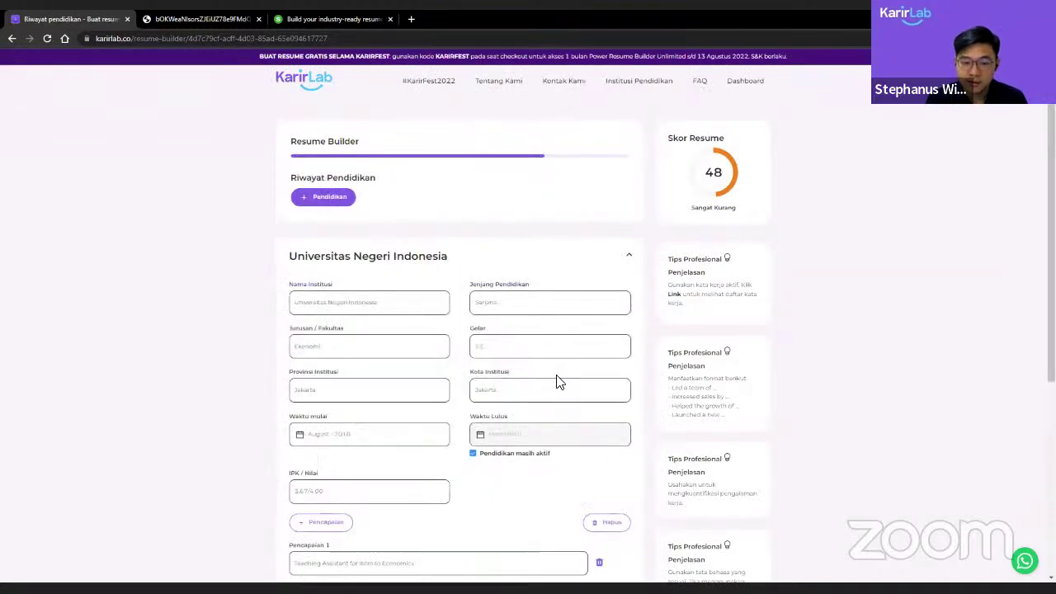
# Step: Examine the Universitas Negeri Indonesia achievements, focusing the Pencapaian 1 field, and reopen the Slido questions
pyautogui.scroll(-4, 558, 381)
pyautogui.scroll(2, 427, 335)
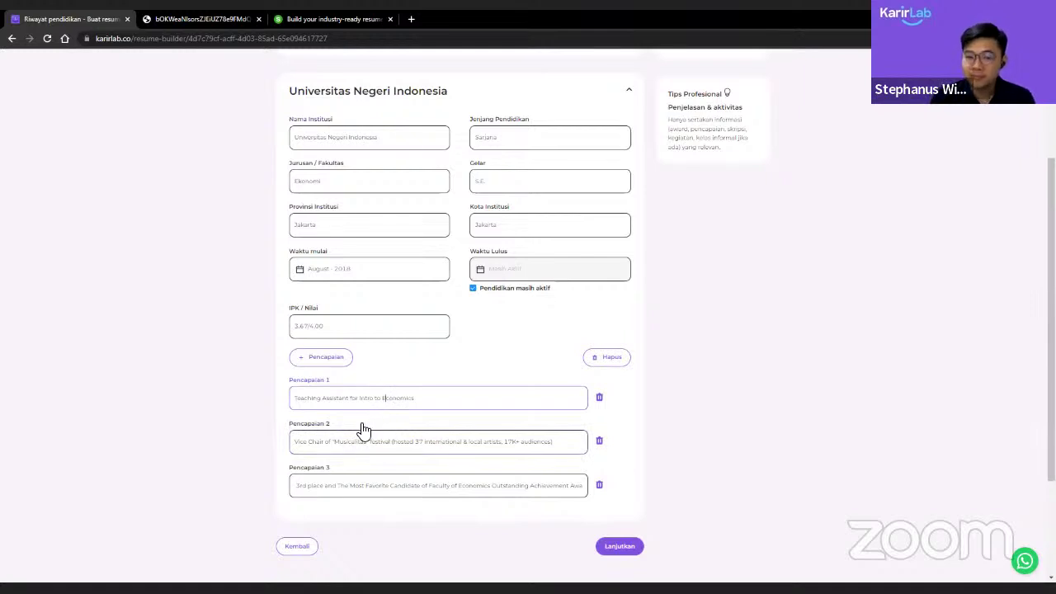
pyautogui.click(432, 402)
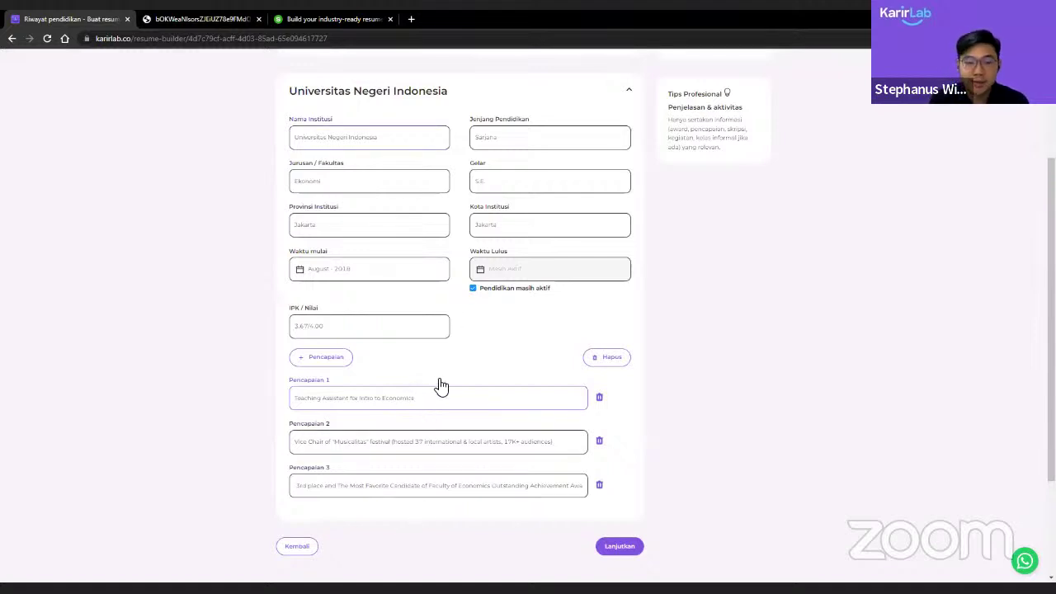
pyautogui.scroll(2, 459, 448)
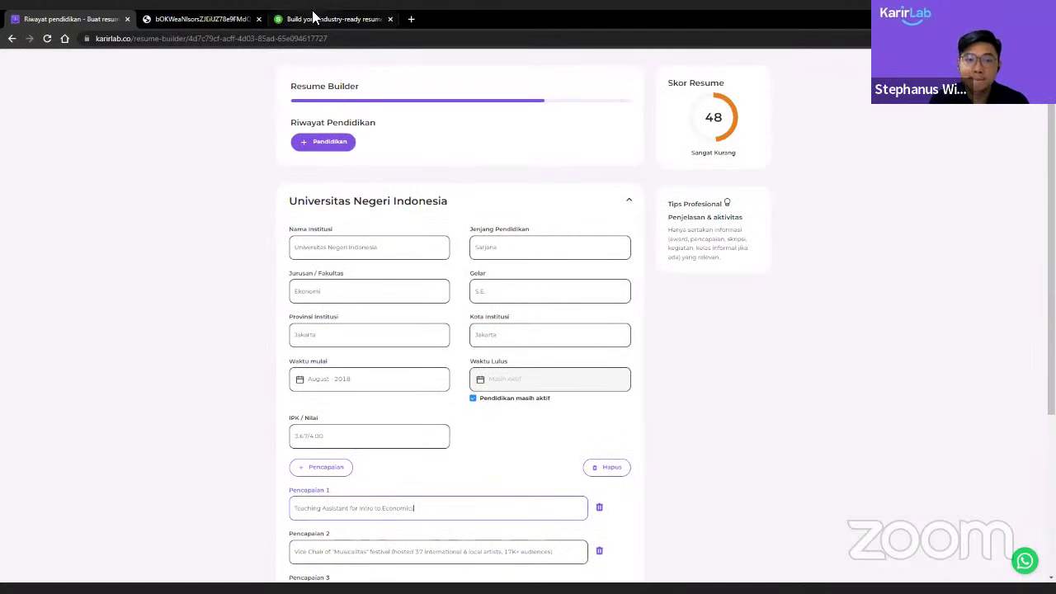
pyautogui.click(314, 18)
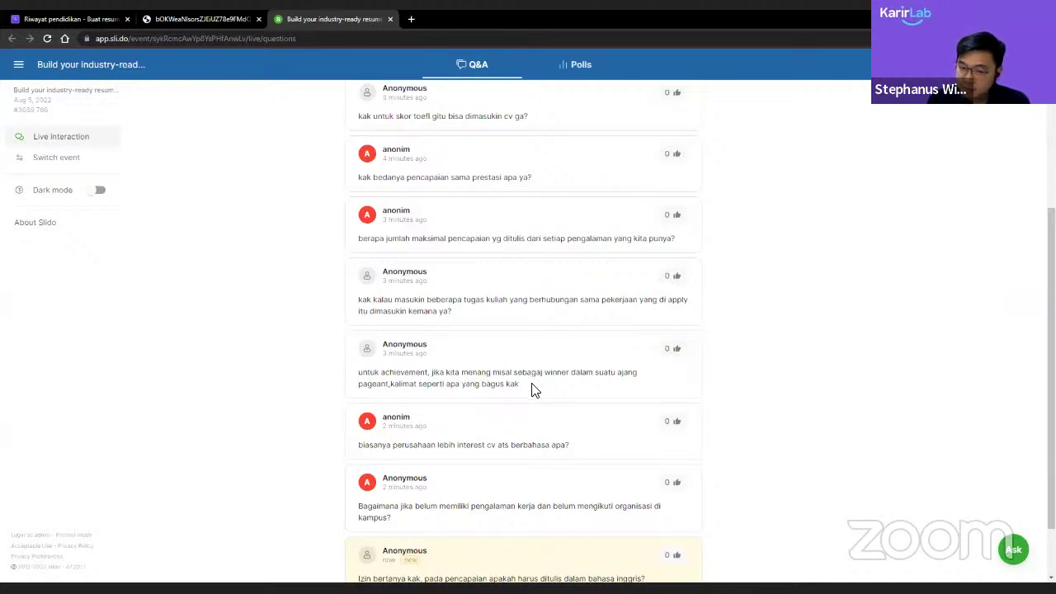
# Step: Return to the resume builder, continue past the education history, and add a second entry to the Daftar Prestasi list
pyautogui.click(191, 16)
pyautogui.click(334, 18)
pyautogui.click(40, 17)
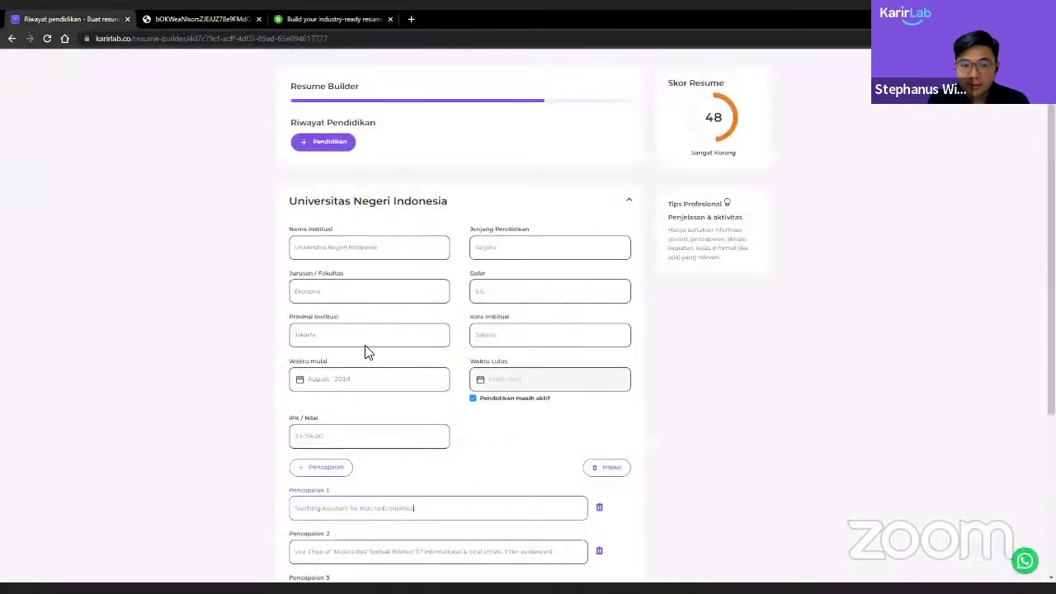
pyautogui.scroll(-5, 355, 363)
pyautogui.click(619, 396)
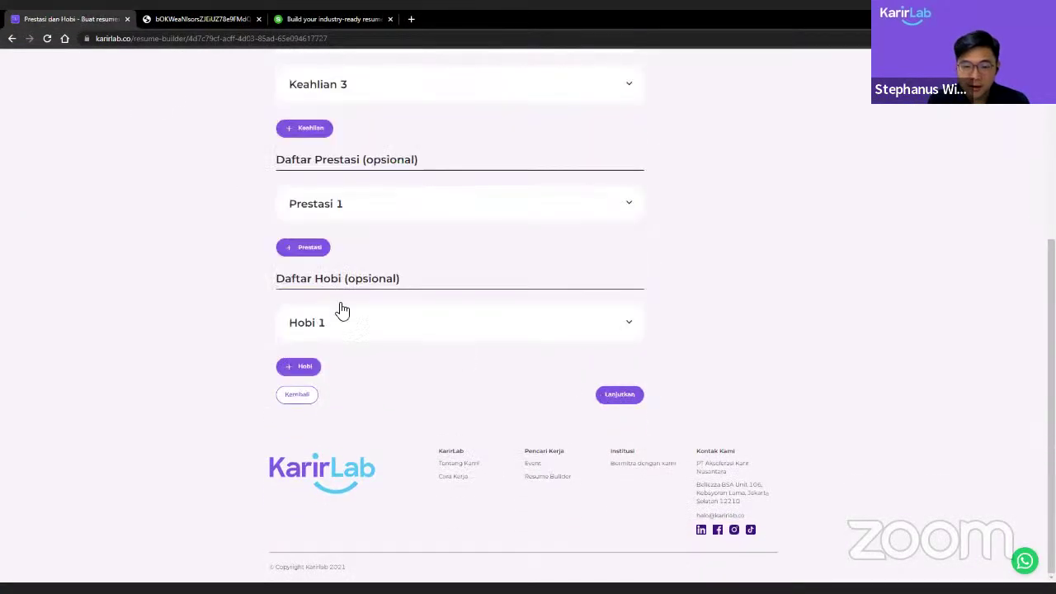
pyautogui.click(323, 251)
pyautogui.click(342, 248)
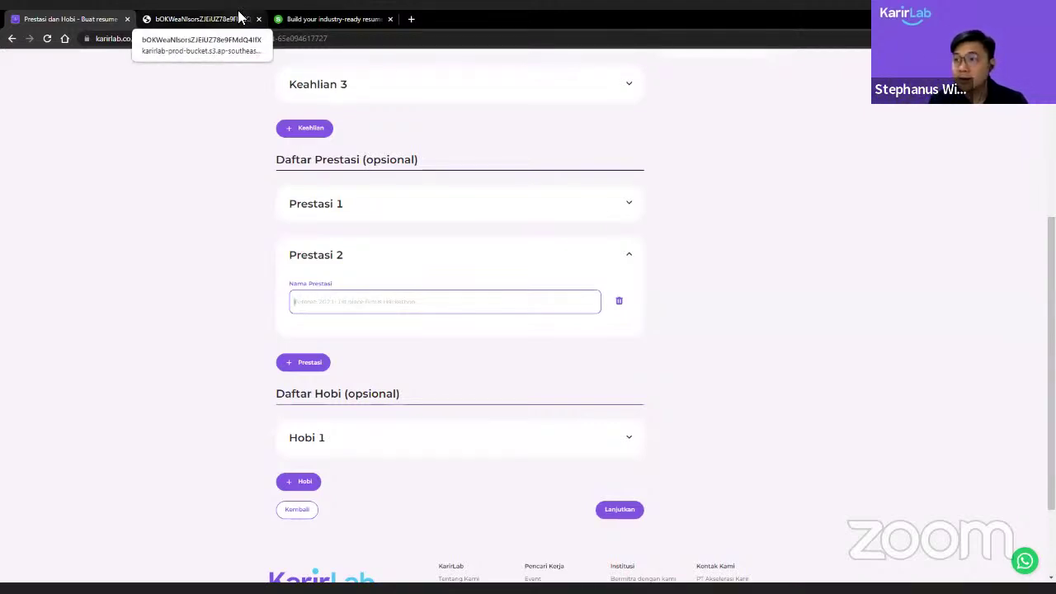
# Step: Switch to the Slido Q&A and read the remaining audience questions through to the end of the list
pyautogui.click(293, 17)
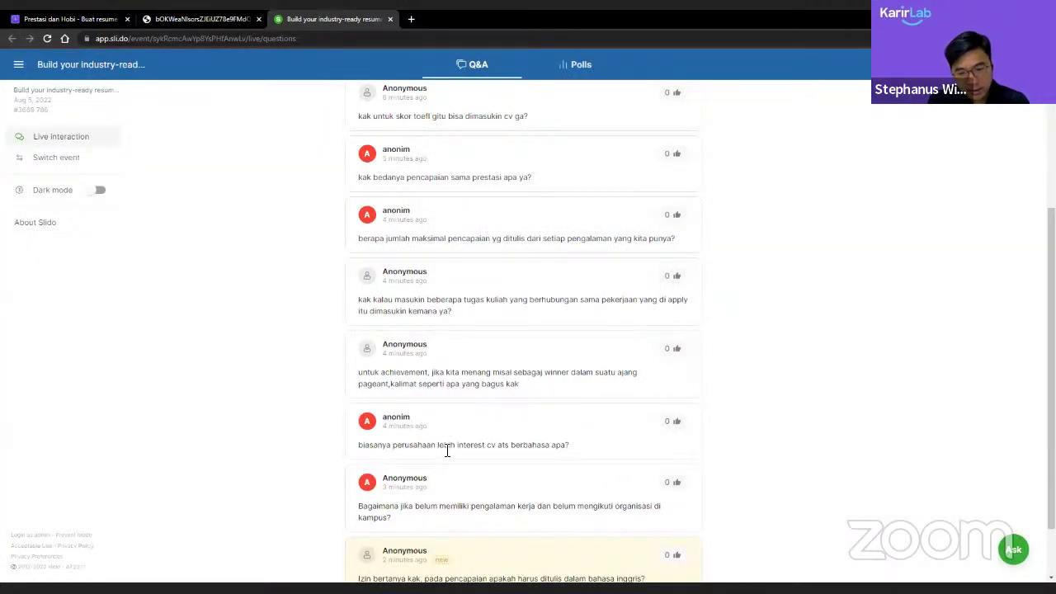
pyautogui.scroll(-2, 450, 450)
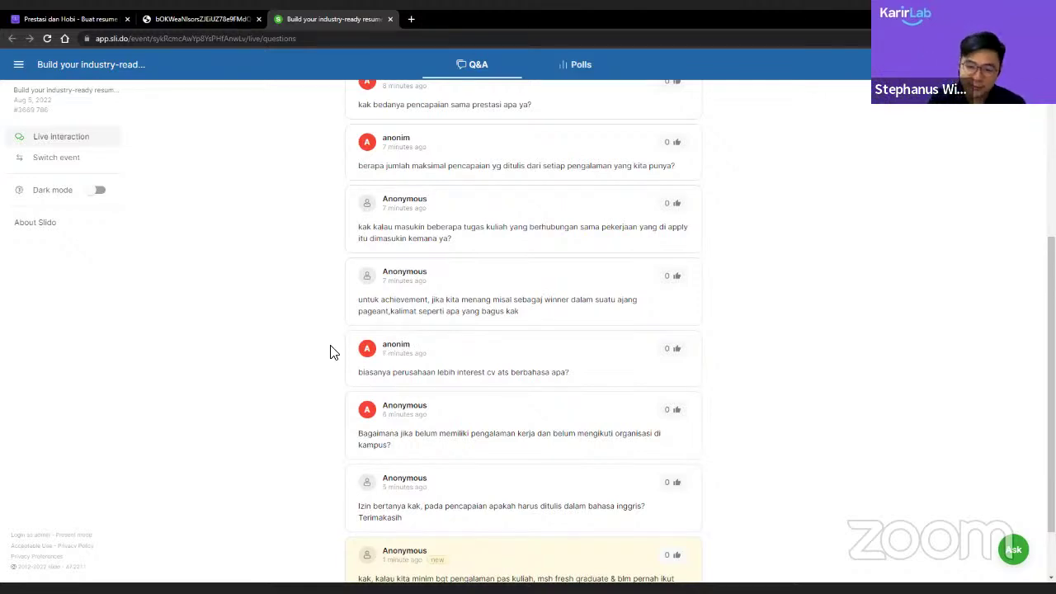
pyautogui.scroll(-2, 573, 434)
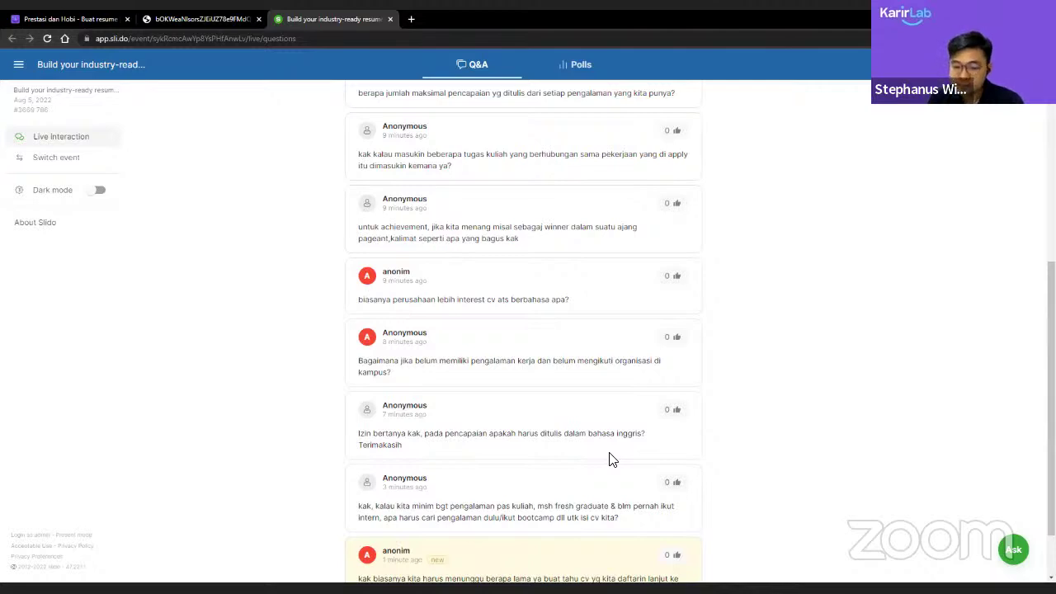
pyautogui.scroll(-2, 611, 462)
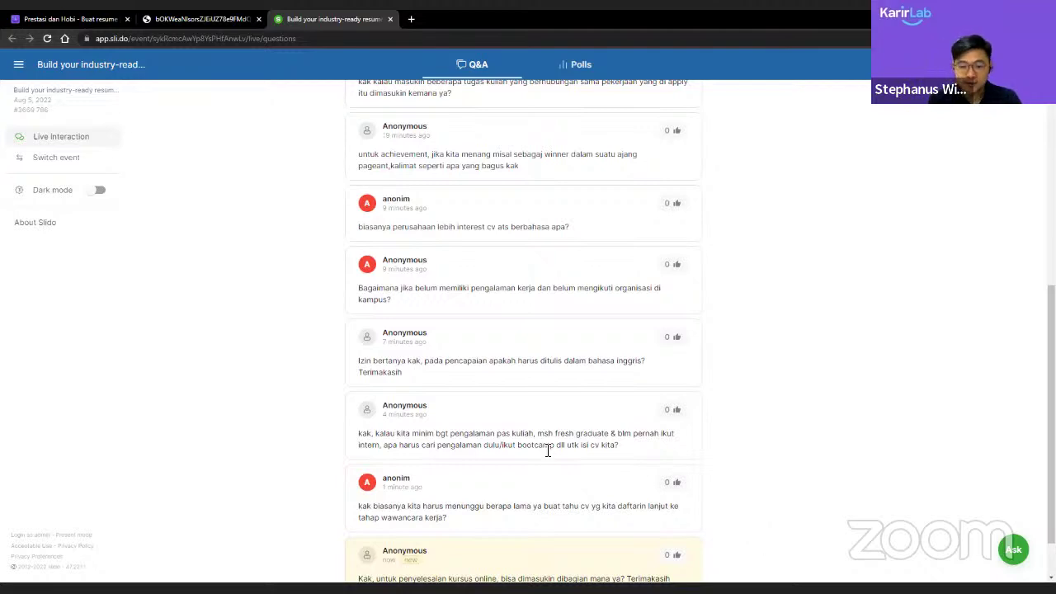
pyautogui.scroll(-2, 536, 445)
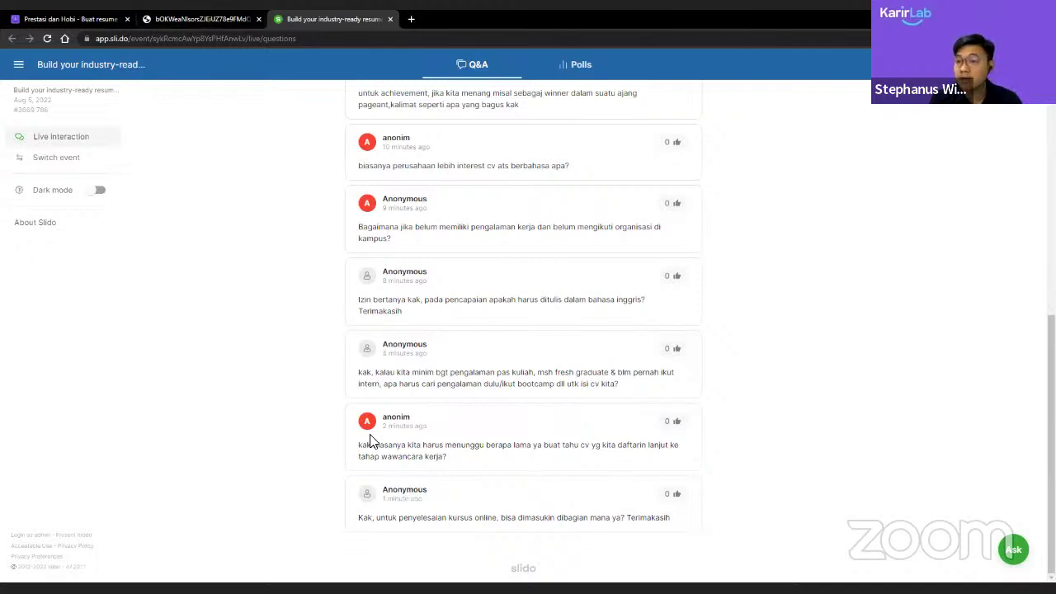
# Step: Return to the resume builder, expand the Keahlian 3 entry, and add a fourth skill entry below it
pyautogui.click(80, 18)
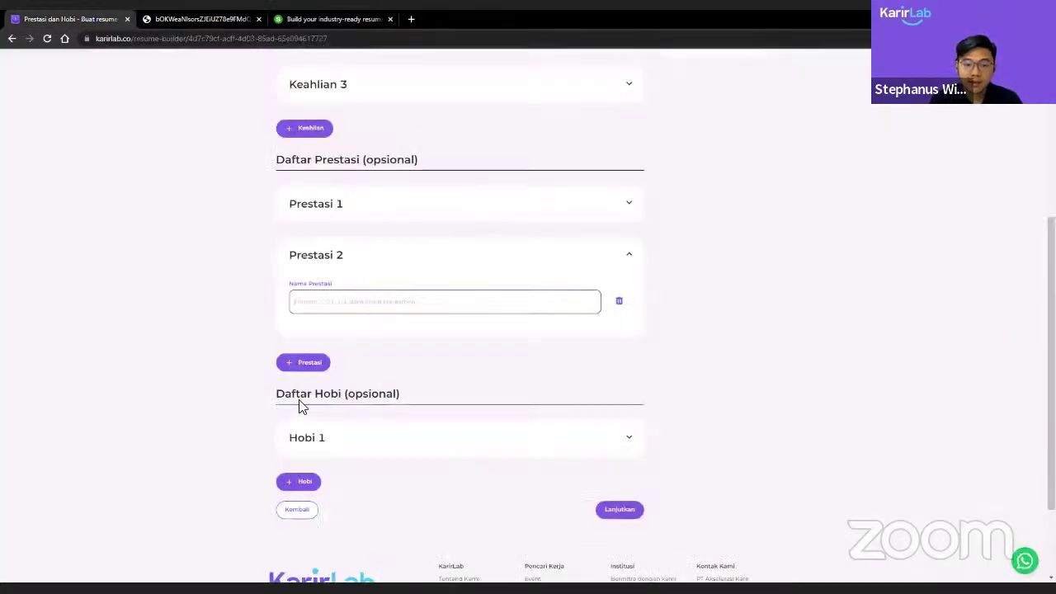
pyautogui.scroll(3, 363, 231)
pyautogui.click(358, 262)
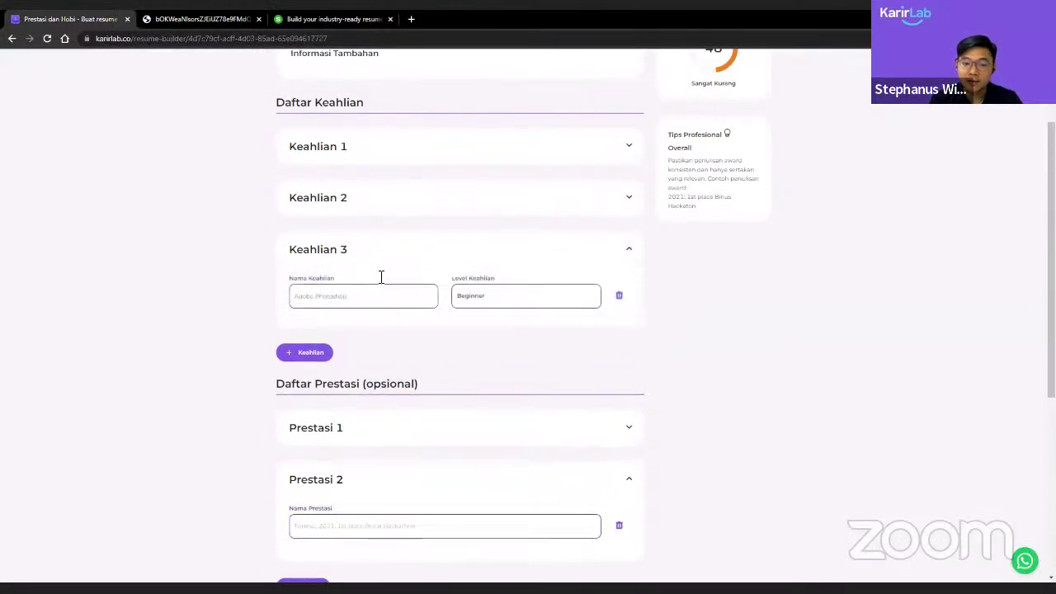
pyautogui.click(330, 356)
pyautogui.click(366, 369)
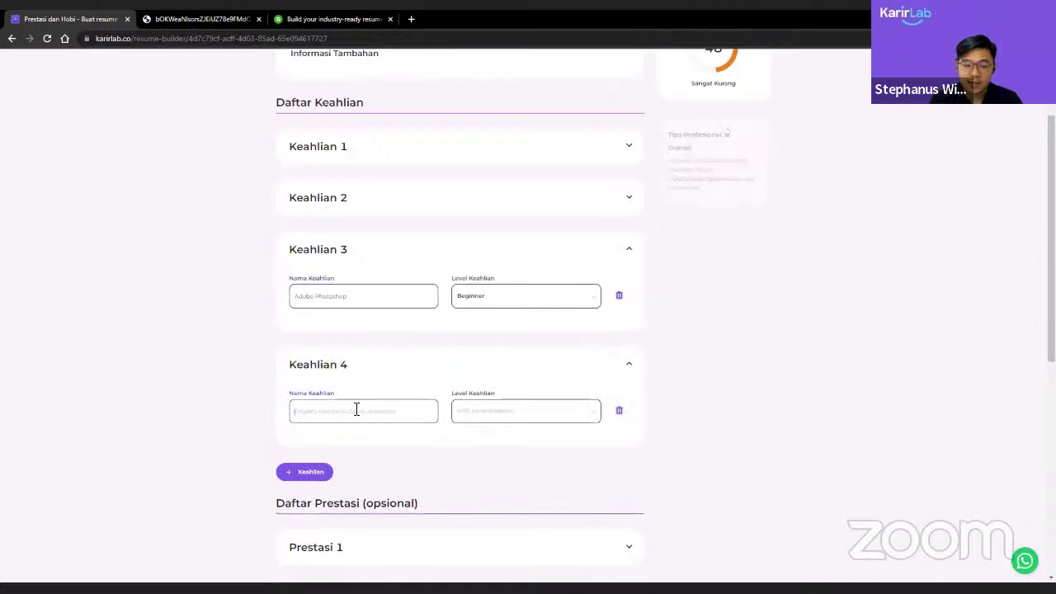
# Step: Enter "Certified career coach" as the skill name of the Keahlian 4 entry
pyautogui.click(357, 412)
pyautogui.write('Ceree')
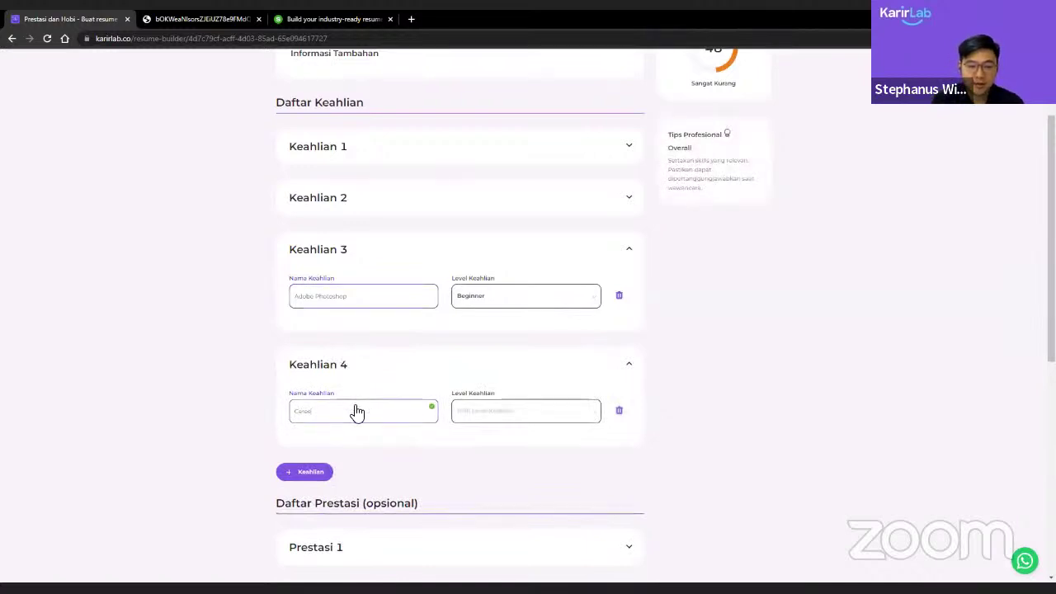
pyautogui.write('r ca')
pyautogui.hotkey('ctrl', 'a')
pyautogui.write('Certif')
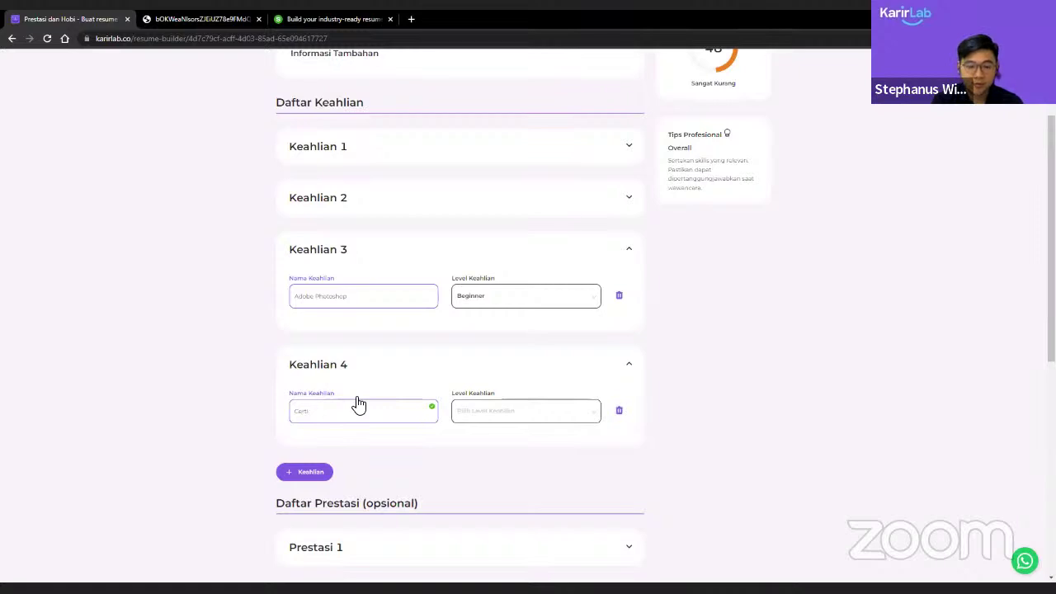
pyautogui.write('ica')
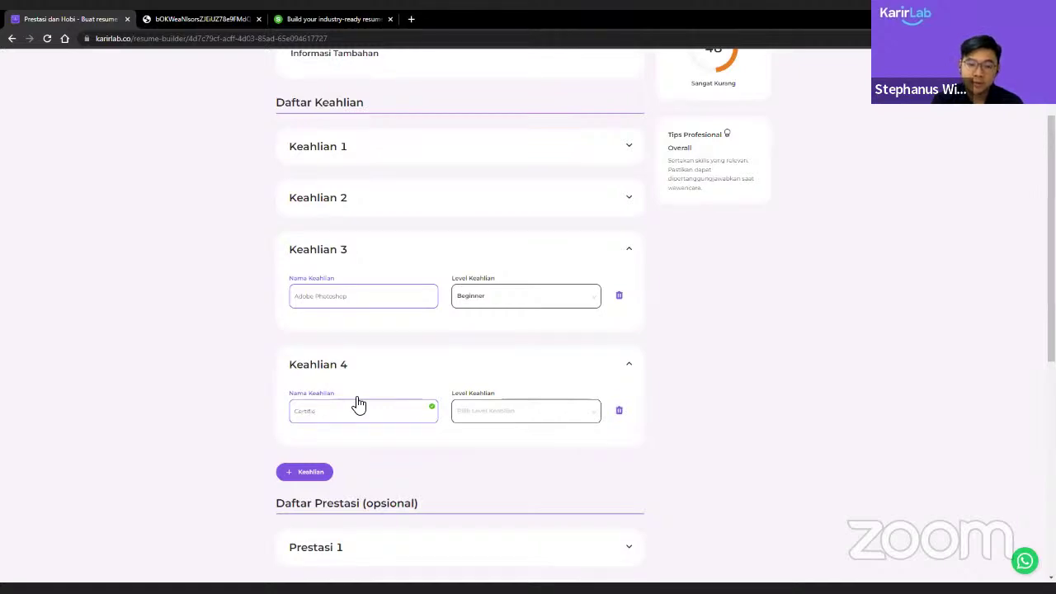
pyautogui.write('te')
pyautogui.press('BackSpace')
pyautogui.press('BackSpace')
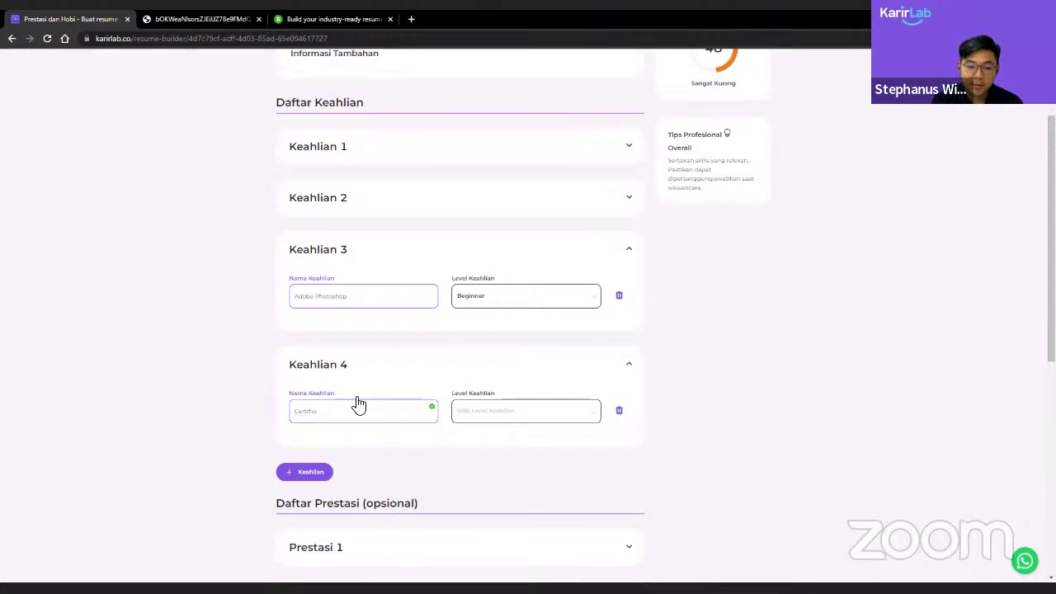
pyautogui.write('career c')
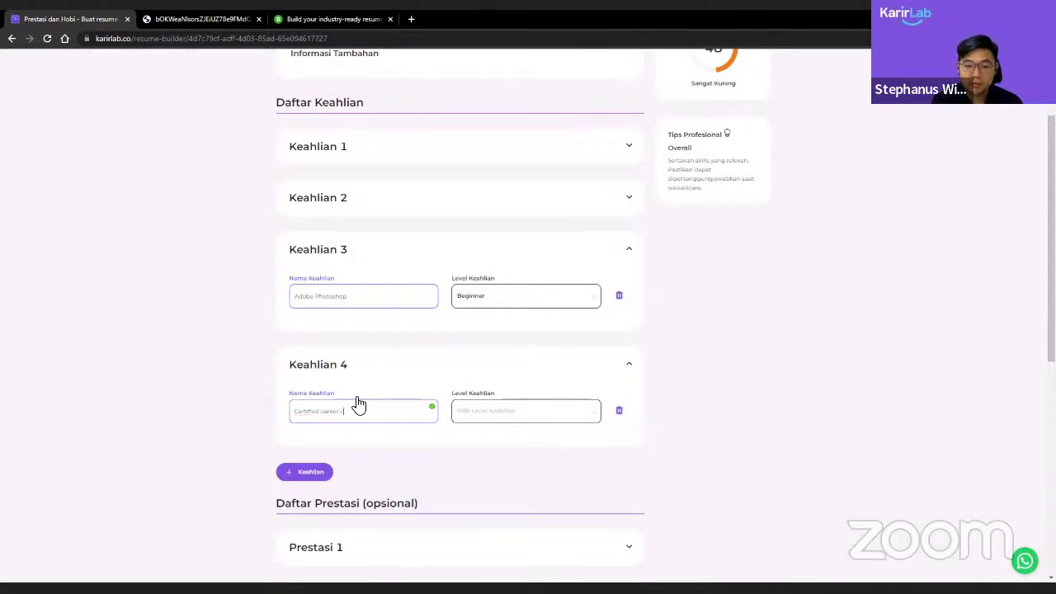
pyautogui.write('arach')
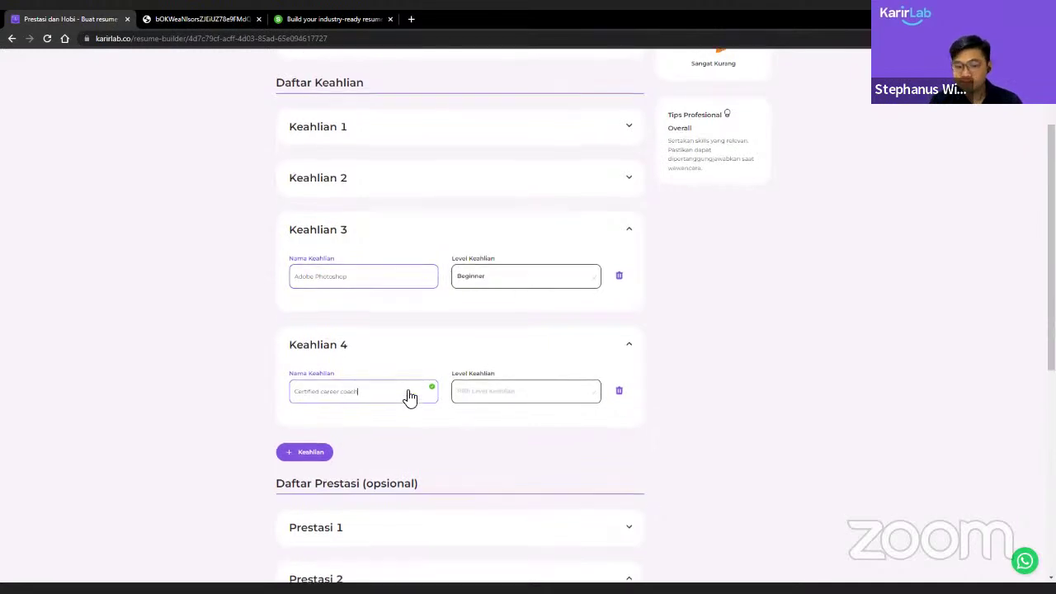
# Step: Look over the Daftar Prestasi entries below the skills and reopen the Slido questions
pyautogui.scroll(-1, 405, 396)
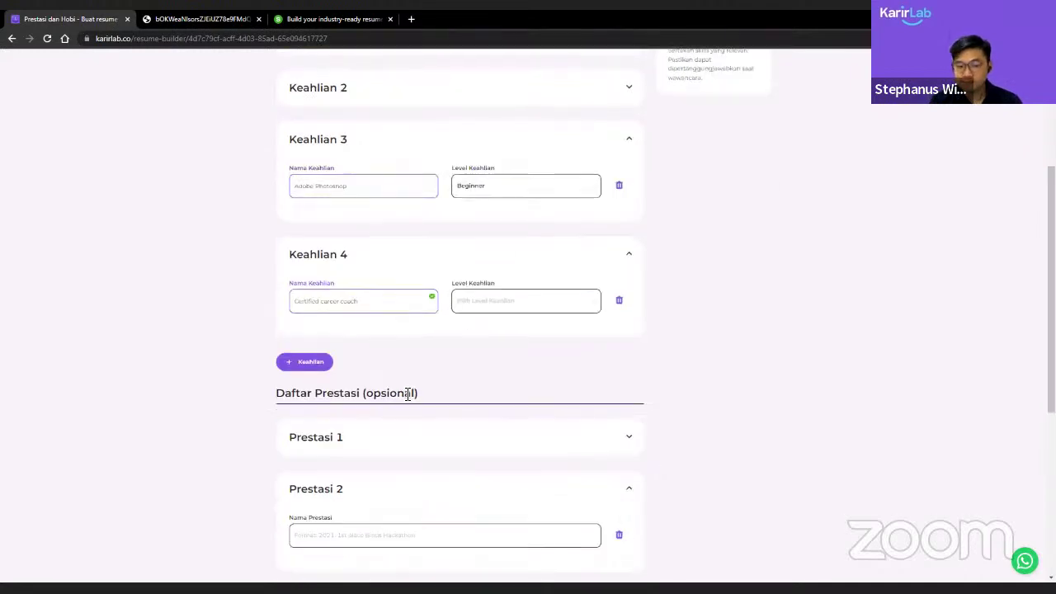
pyautogui.scroll(-2, 407, 393)
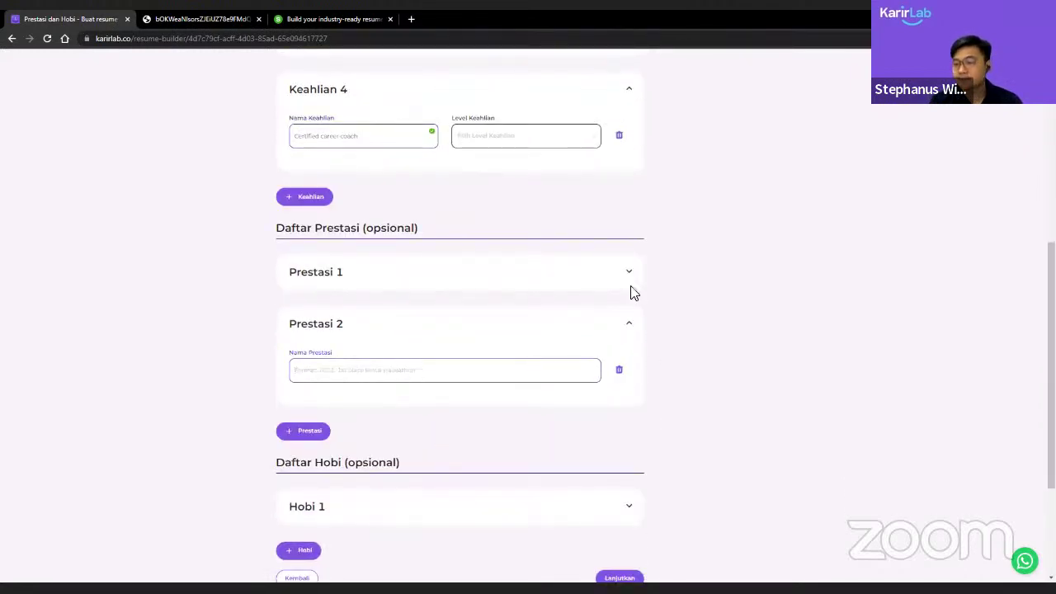
pyautogui.click(321, 19)
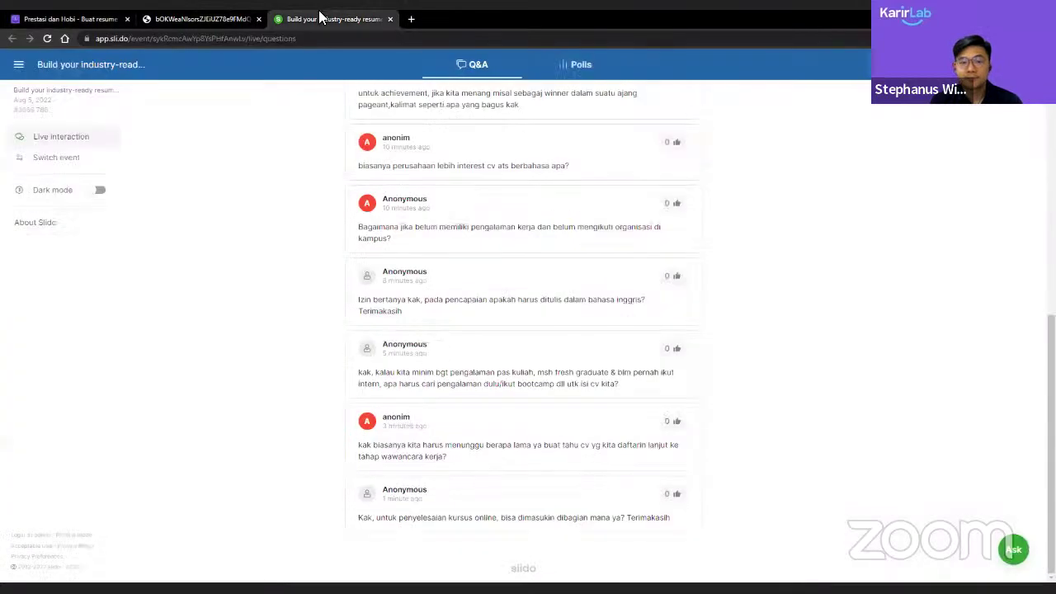